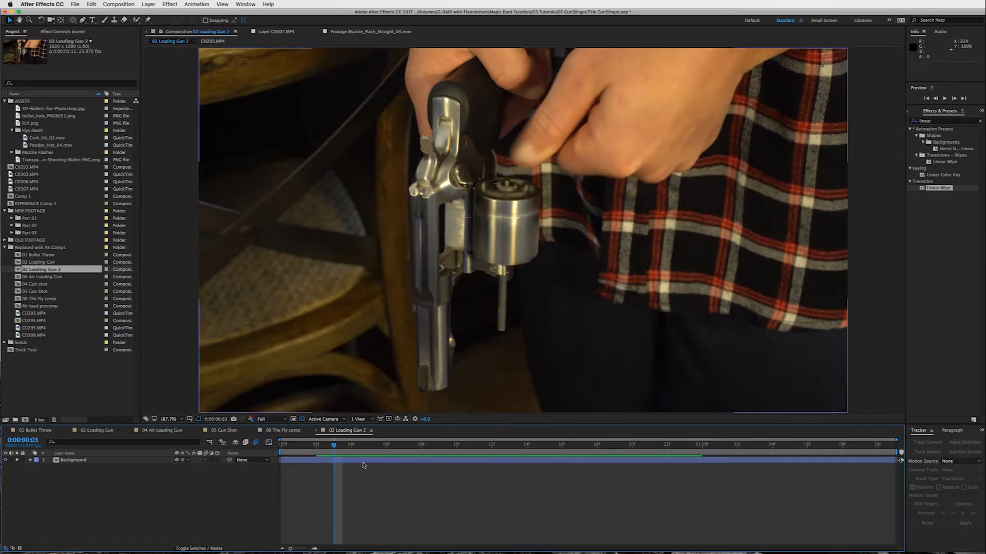
Preview and scrub through the 02 Loading Gun 2 composition, examining the revolver's cylinder up close.
click(362, 458)
click(330, 442)
key(space)
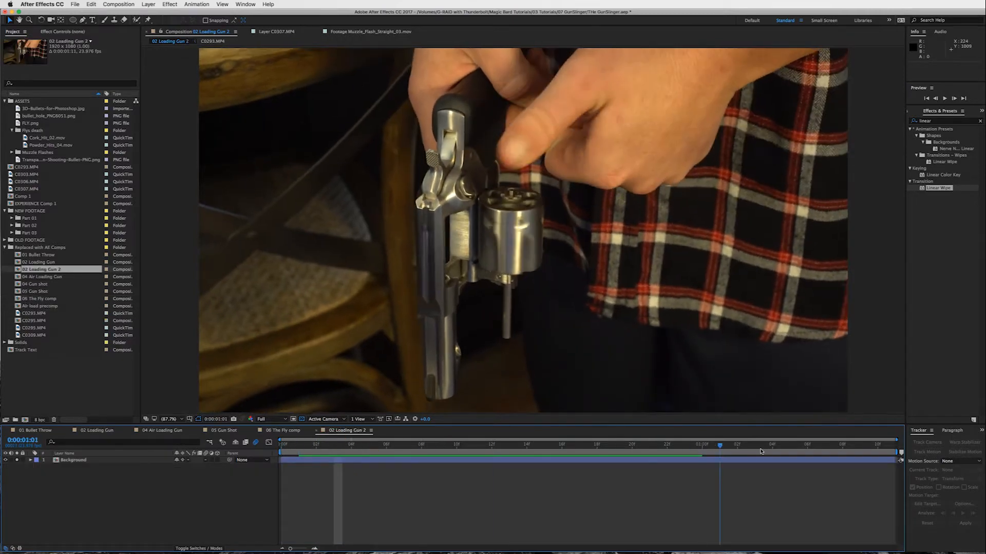
click(351, 447)
click(88, 460)
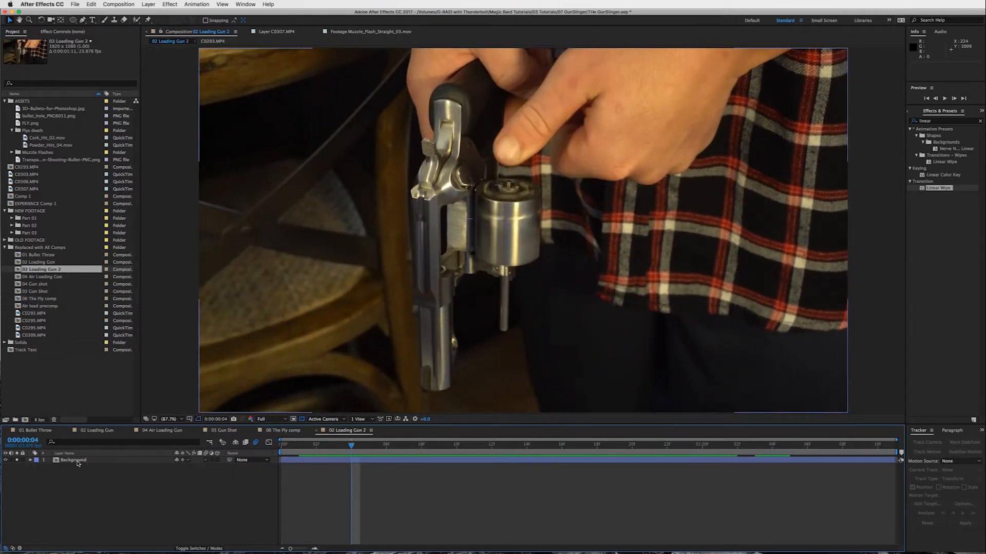
drag(351, 447, 282, 445)
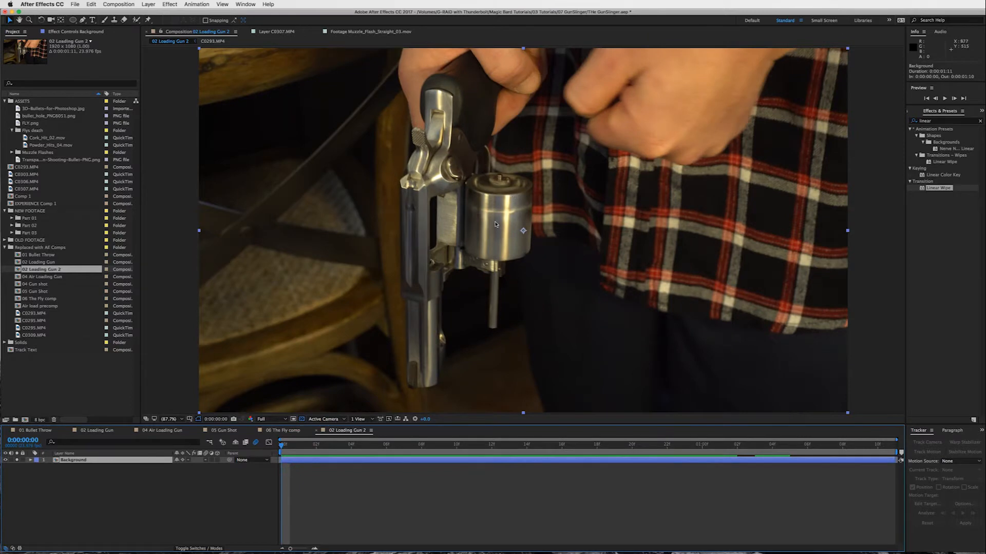
key(slash)
key(period)
key(period)
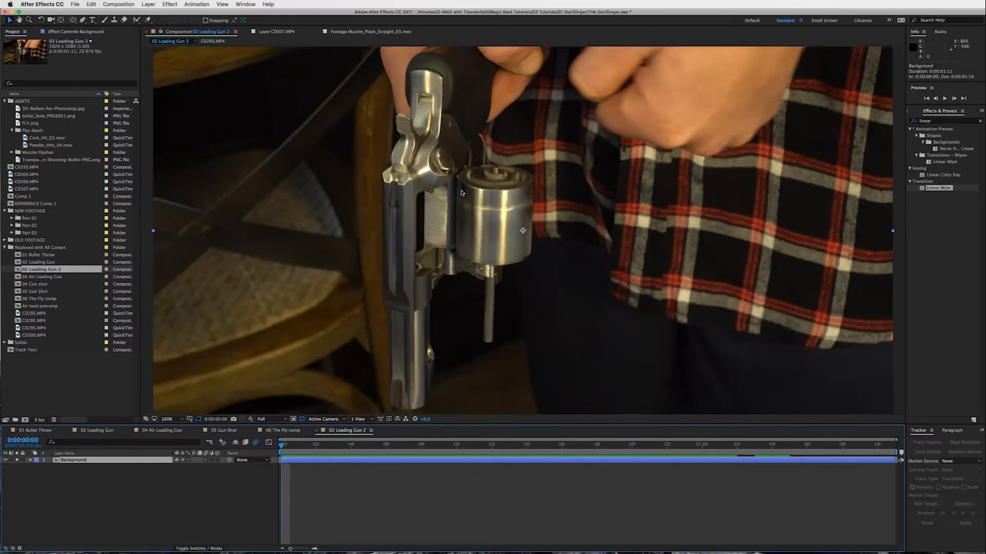
drag(301, 446, 771, 430)
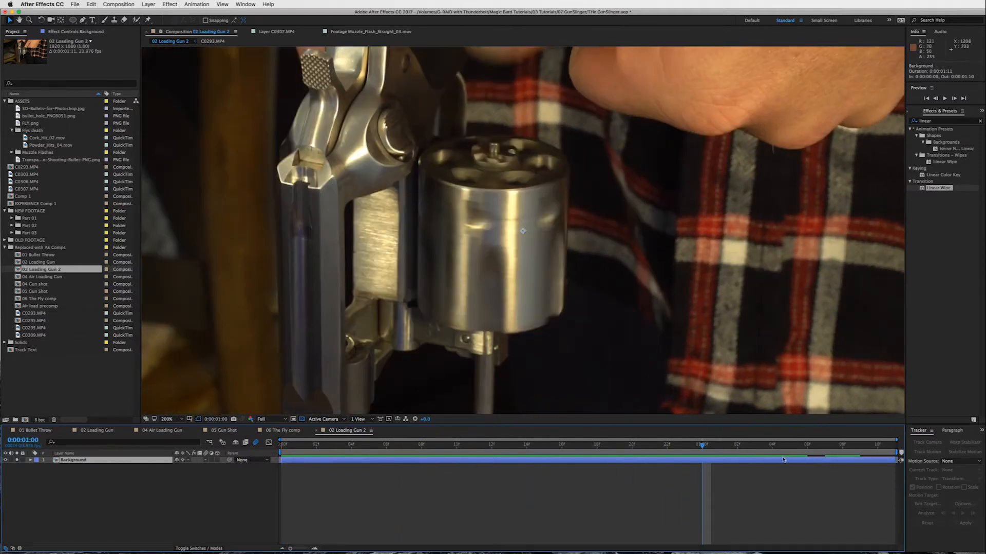
click(745, 464)
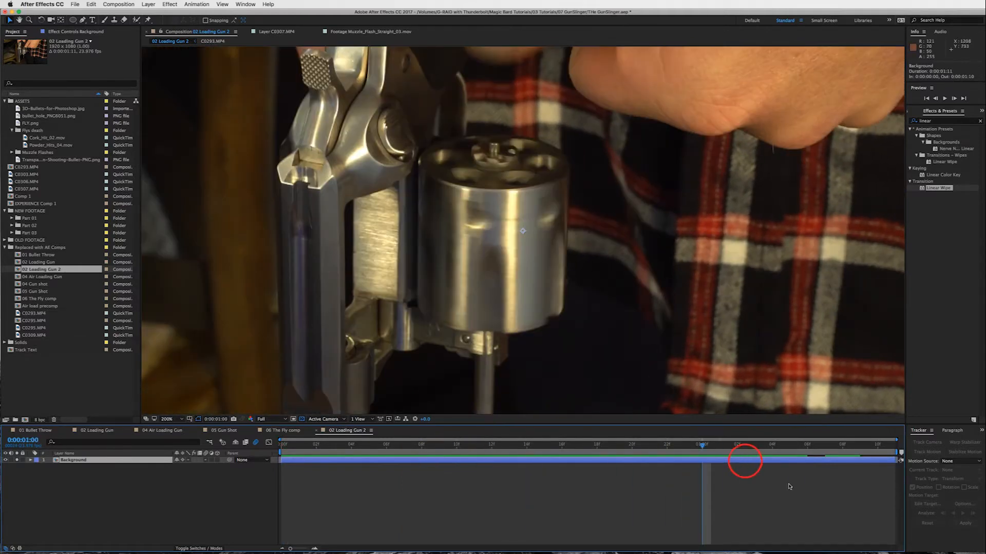
Open the Background precomp and start motion tracking on its C0293.MP4 footage layer.
double_click(578, 460)
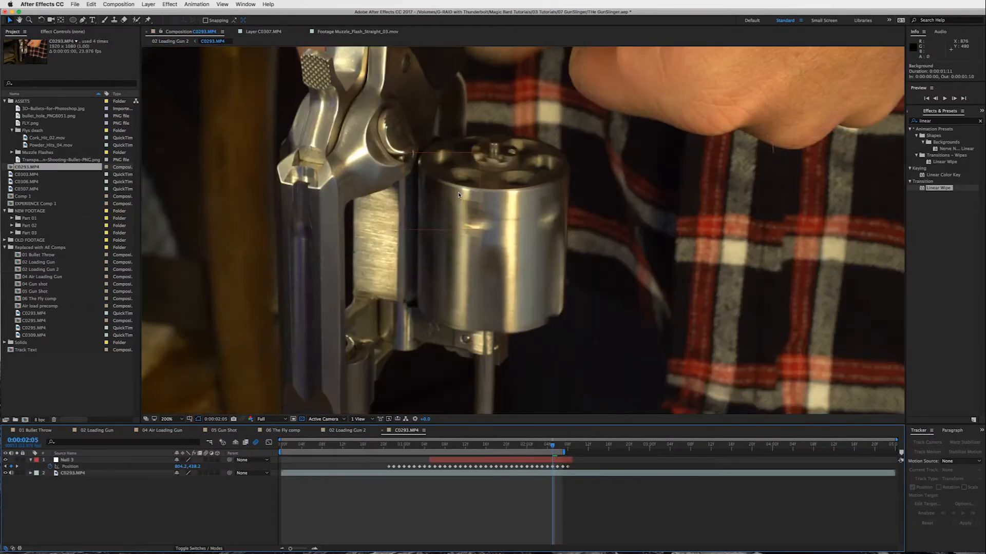
drag(425, 168, 444, 195)
key(v)
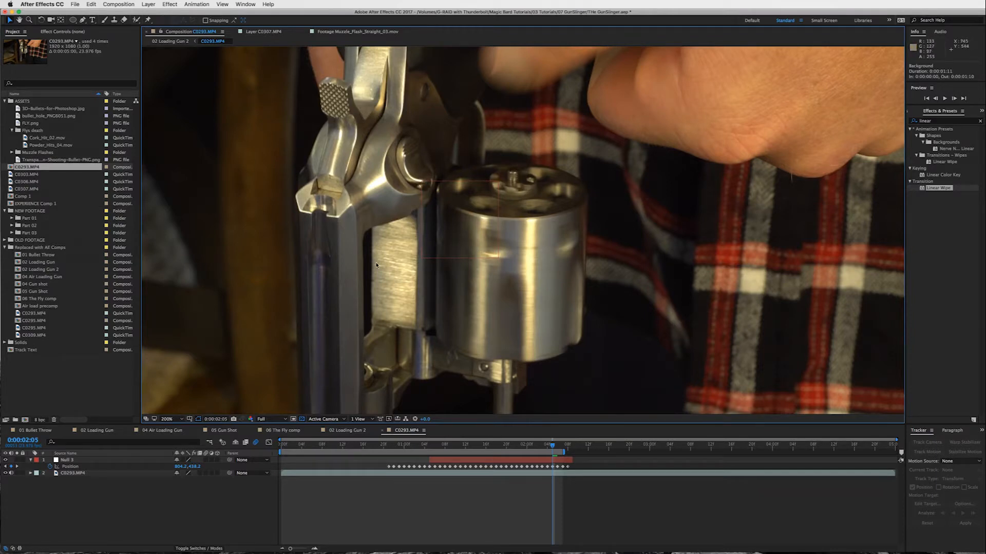
click(562, 475)
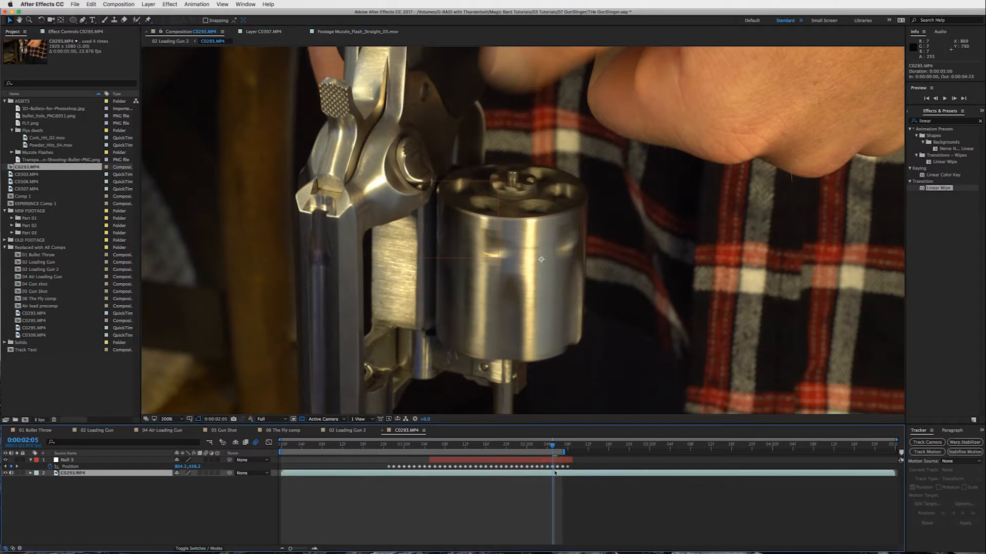
click(925, 452)
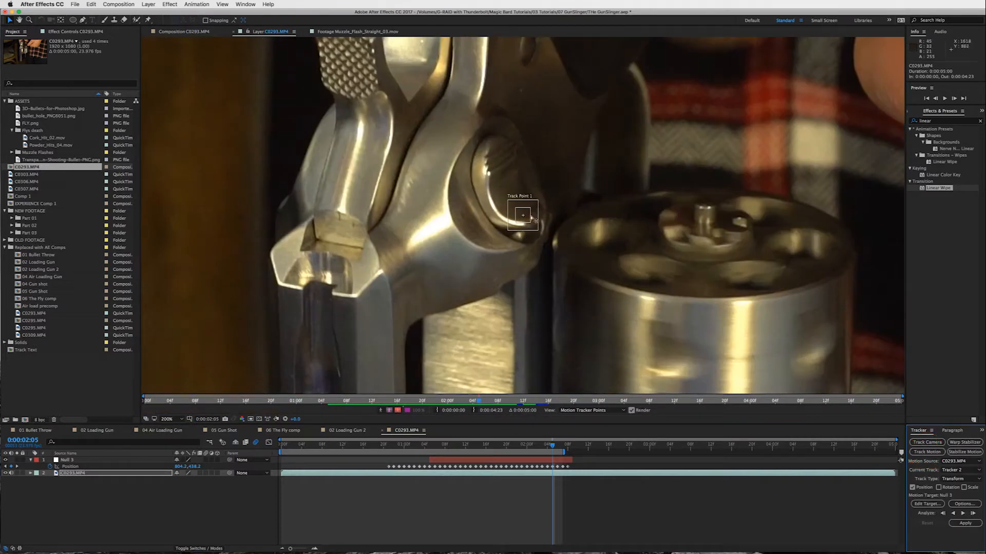
Fit Track Point 1's feature and search regions around the latch highlight beside the cylinder at 0:00:02:06.
drag(529, 222, 530, 234)
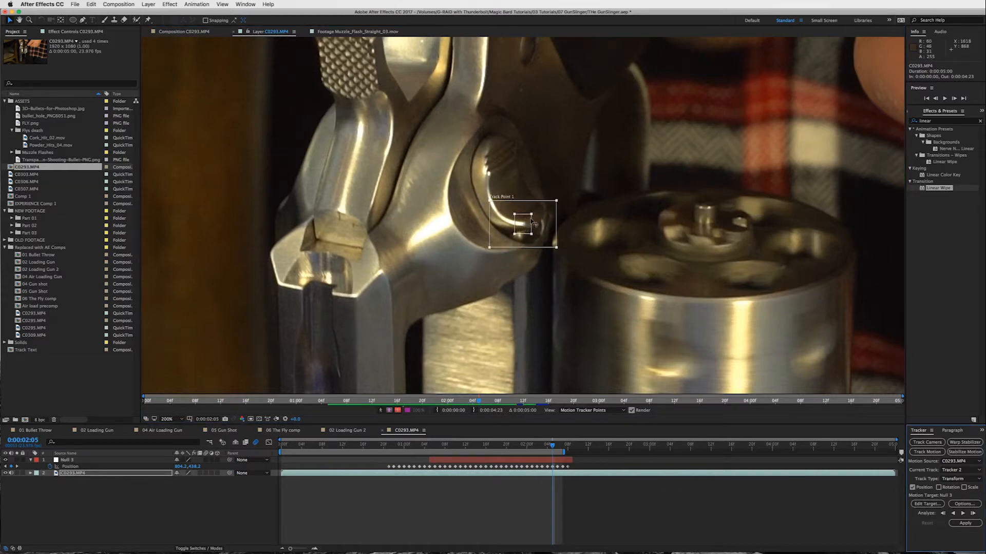
drag(531, 217, 533, 217)
drag(556, 249, 552, 253)
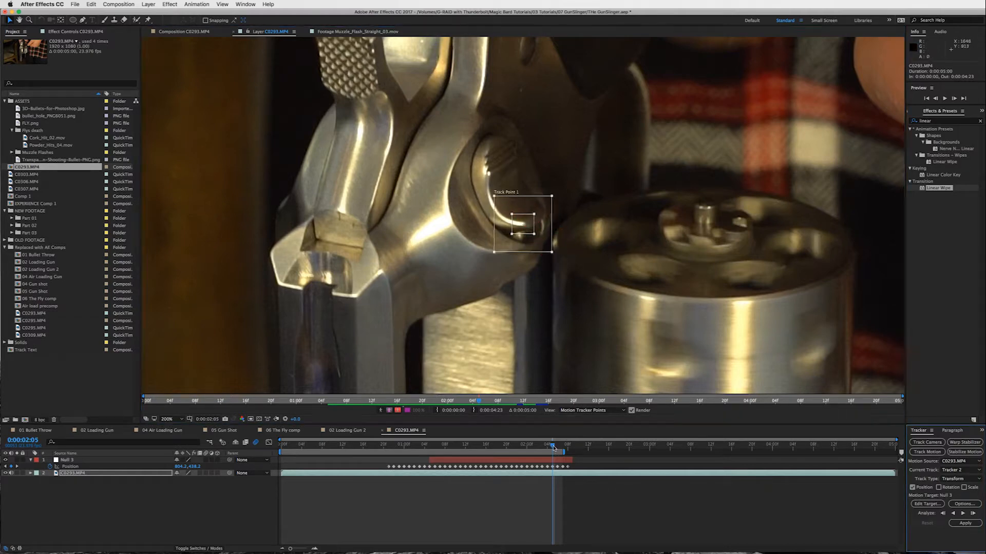
drag(553, 448, 557, 447)
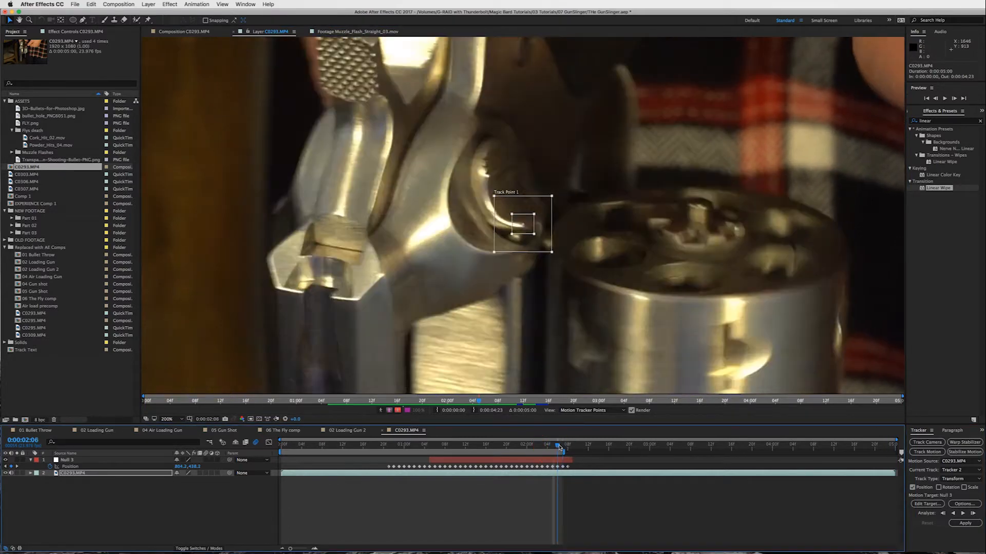
mouse_move(540, 219)
mouse_down()
mouse_move(538, 231)
mouse_move(539, 220)
mouse_up()
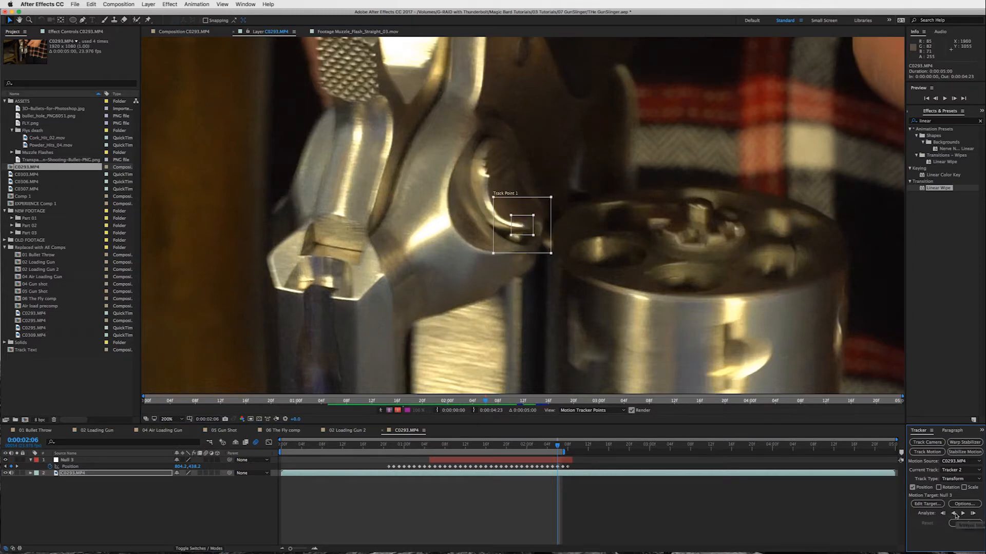
Analyze the track point's motion backward from 0:00:02:06 to 0:00:01:05.
click(954, 513)
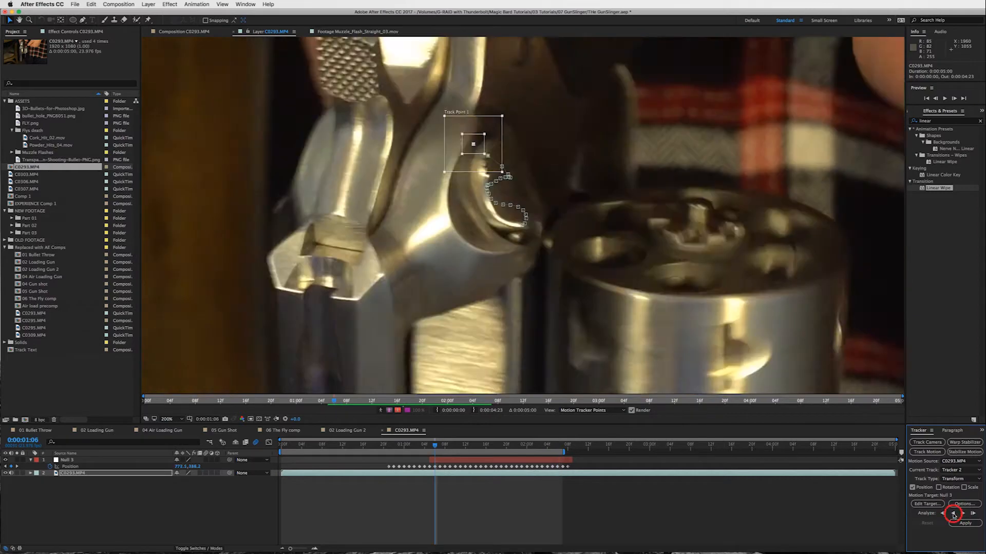
click(953, 514)
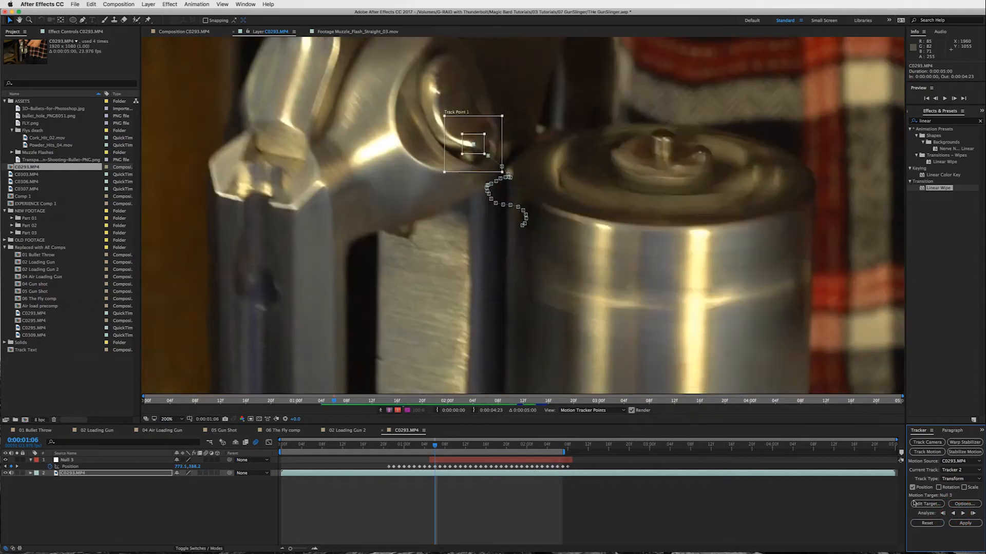
click(942, 513)
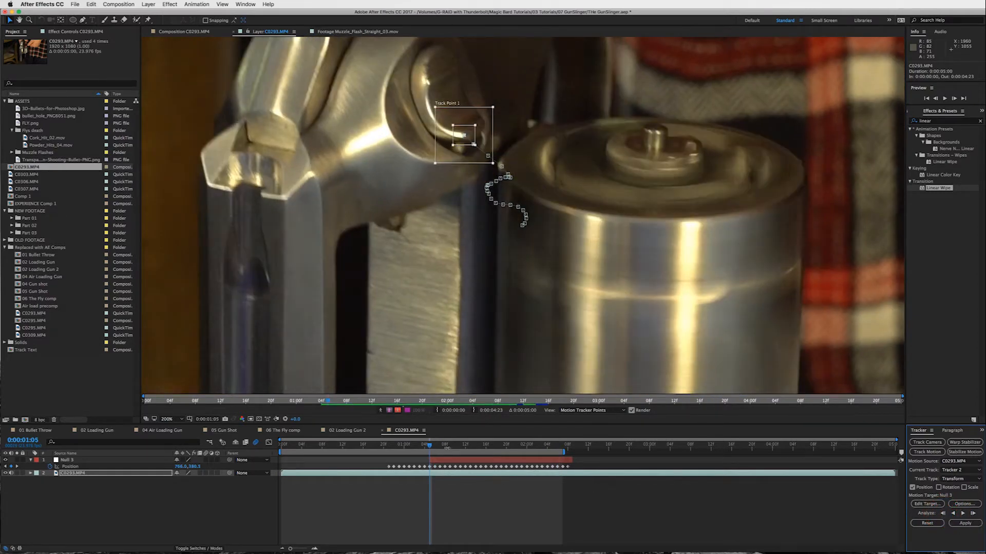
Create a null object and trim its layer to the tracked range, from 0:00:01:05 to 0:00:02:06.
click(149, 4)
mouse_move(154, 13)
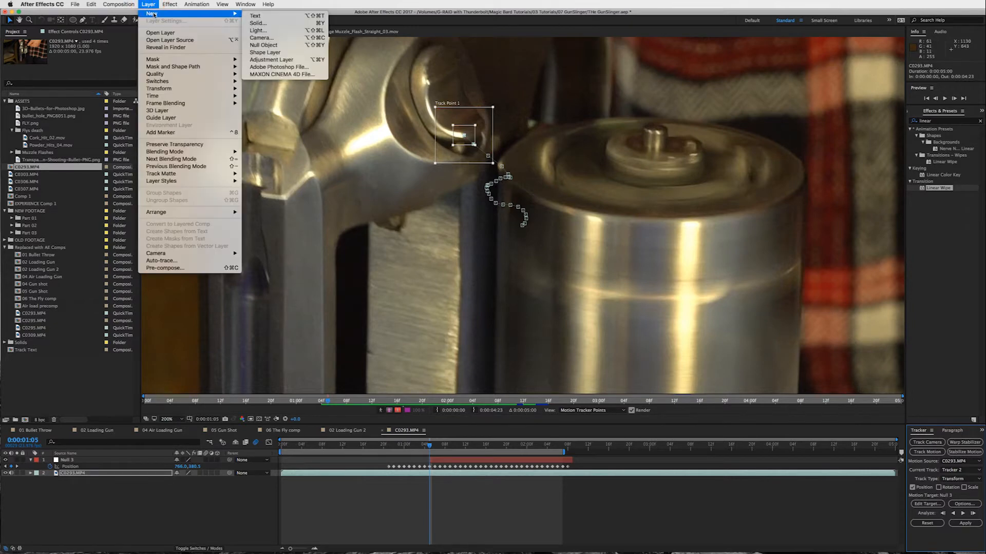
click(263, 45)
drag(282, 473, 430, 472)
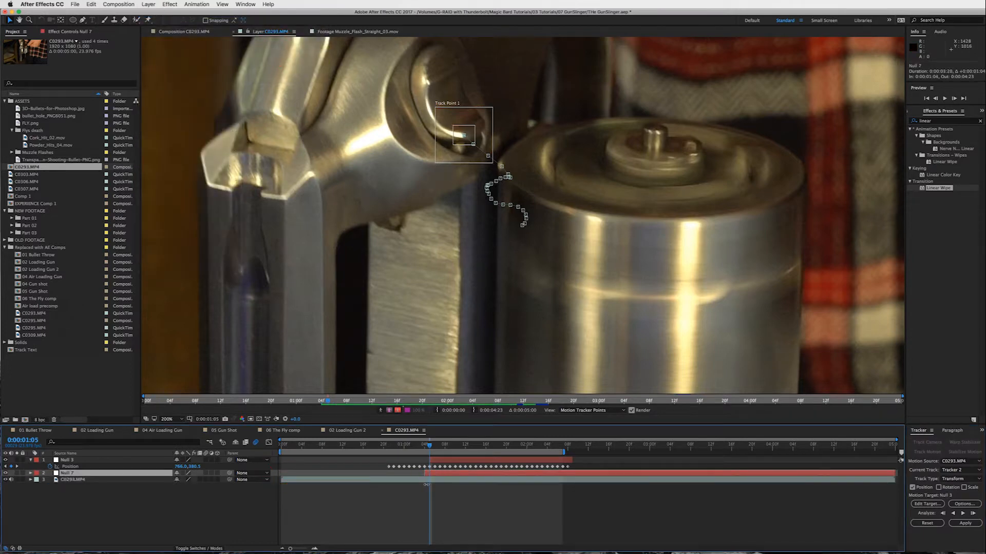
drag(895, 473, 562, 473)
Set the new null as the motion target, apply the tracking in X and Y, and reveal its keyframes.
click(926, 503)
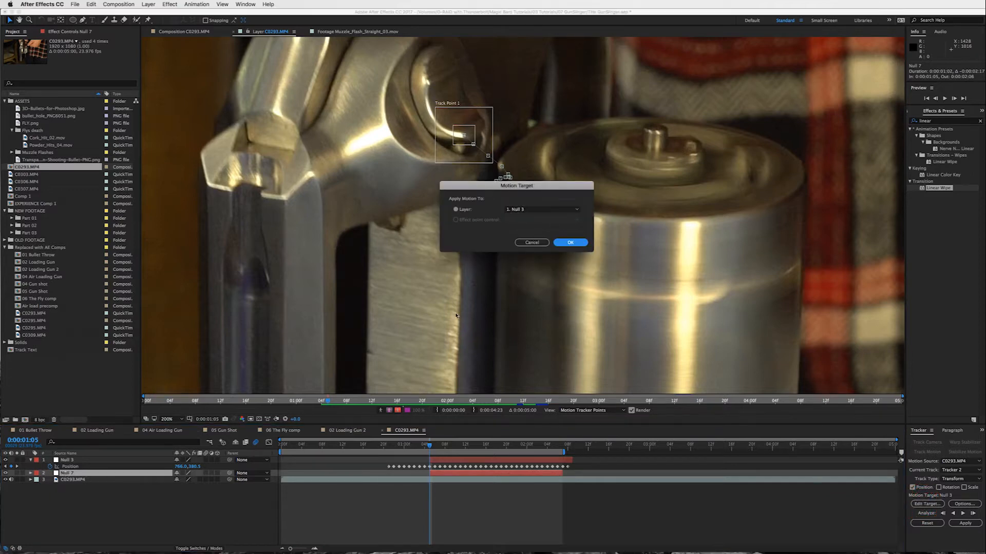
click(528, 210)
click(519, 220)
click(572, 244)
click(966, 524)
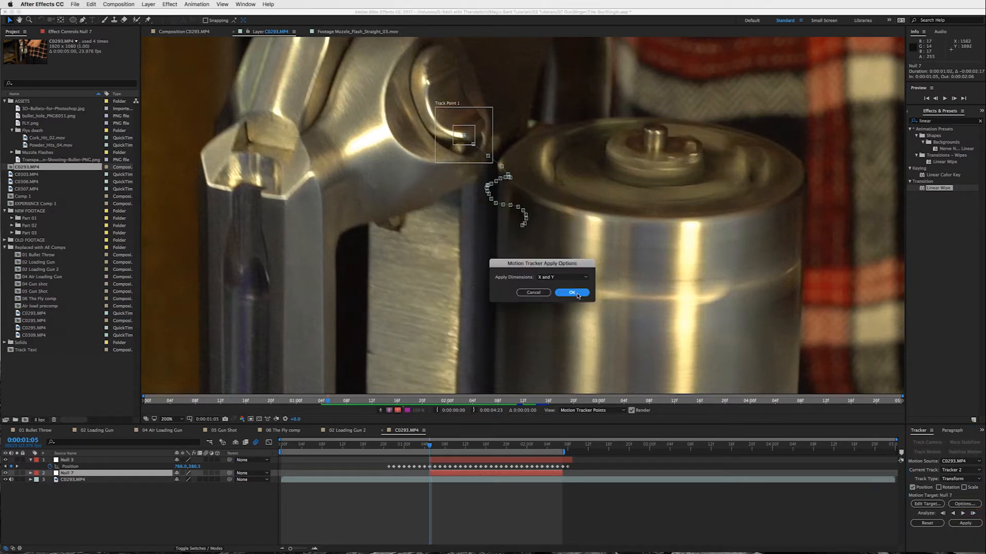
click(572, 293)
click(477, 473)
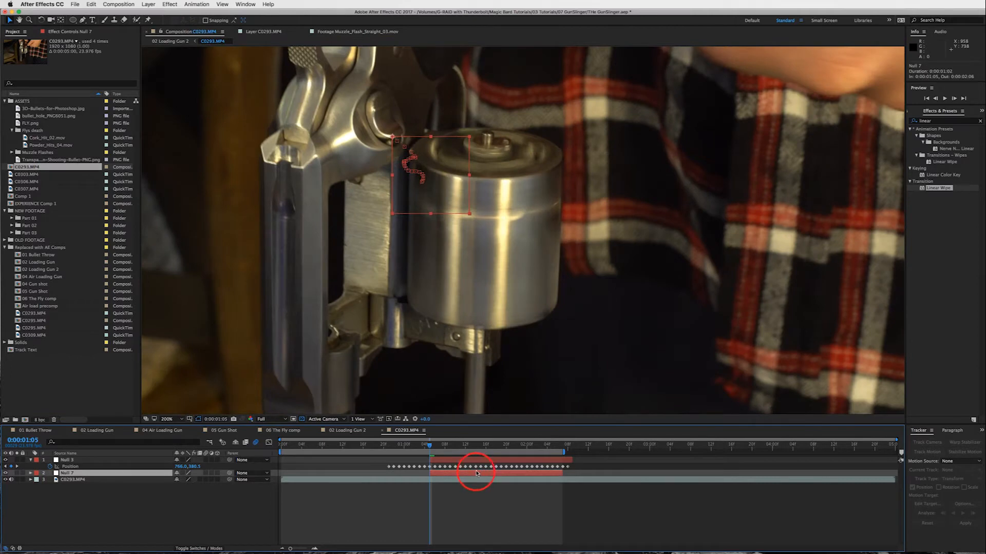
key(u)
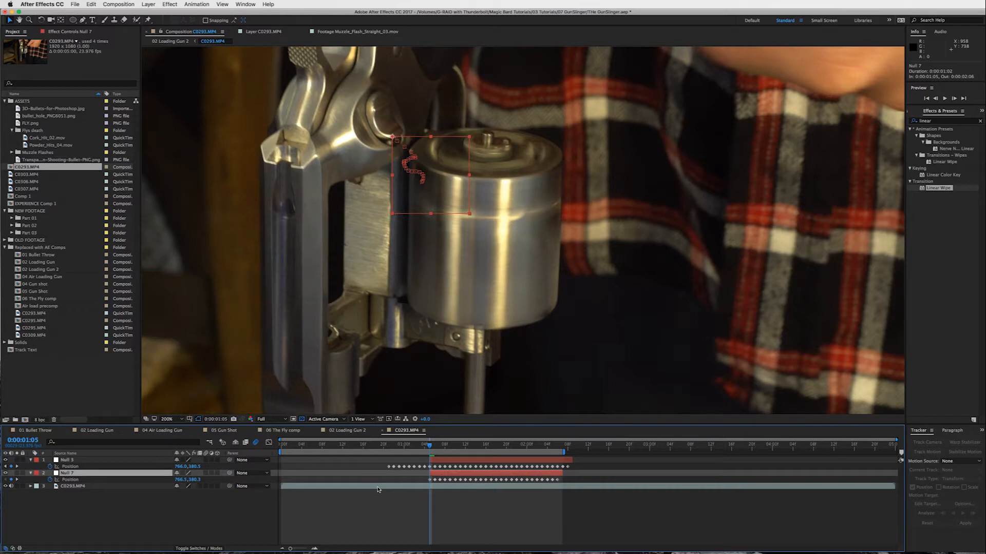
Delete the newly tracked null layer from the C0293.MP4 composition.
click(480, 511)
click(501, 474)
key(Delete)
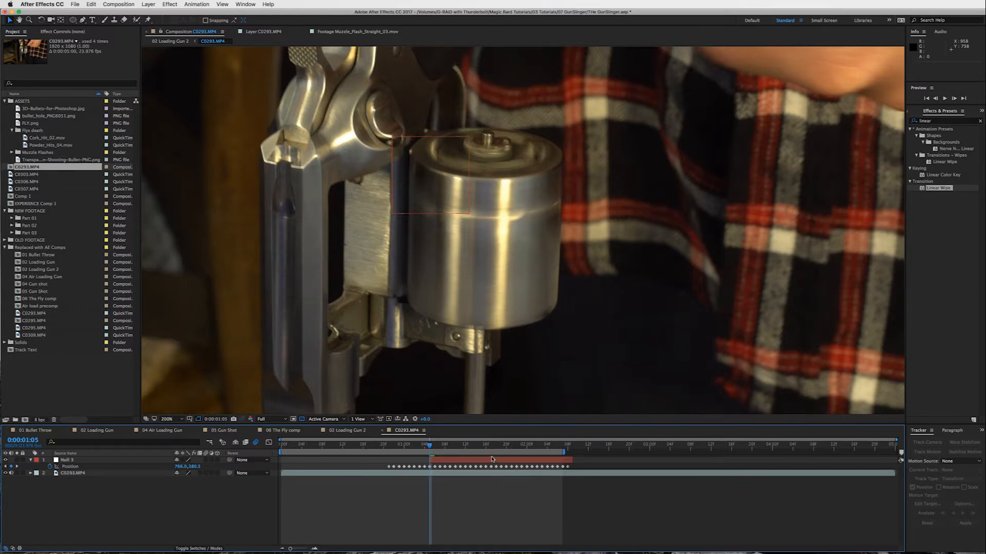
Copy the already tracked Null 3 layer into the 02 Loading Gun 2 composition above Background, starting at 0:00:00:00.
click(492, 459)
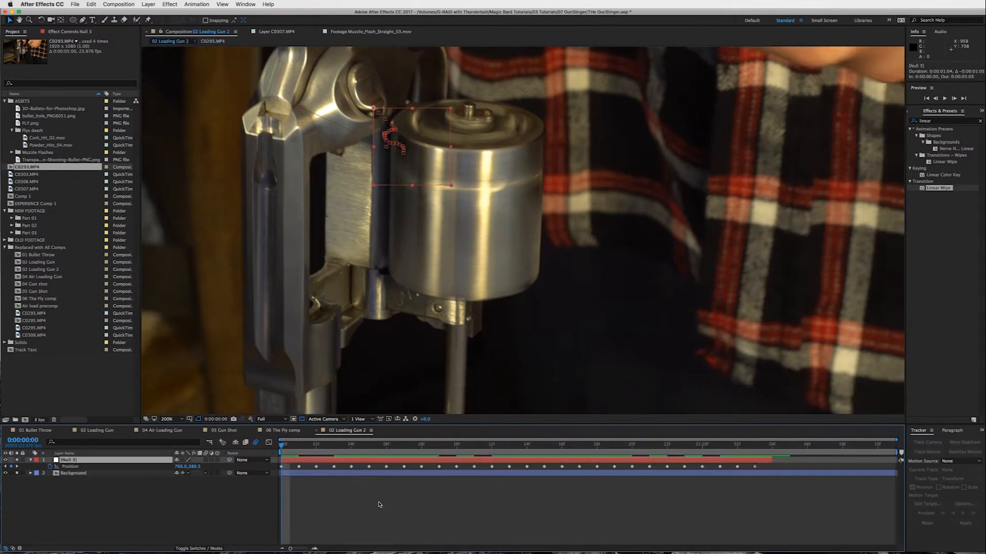
click(378, 502)
click(326, 471)
click(315, 460)
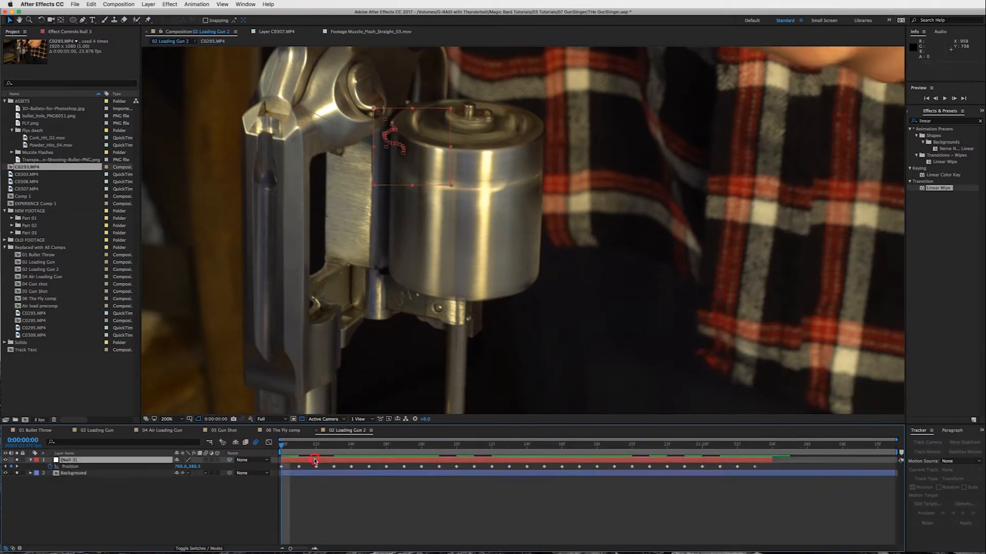
Go to frame 0:00:00:01 and duplicate the Background layer.
mouse_move(286, 445)
mouse_down()
mouse_move(750, 459)
mouse_move(291, 440)
mouse_up()
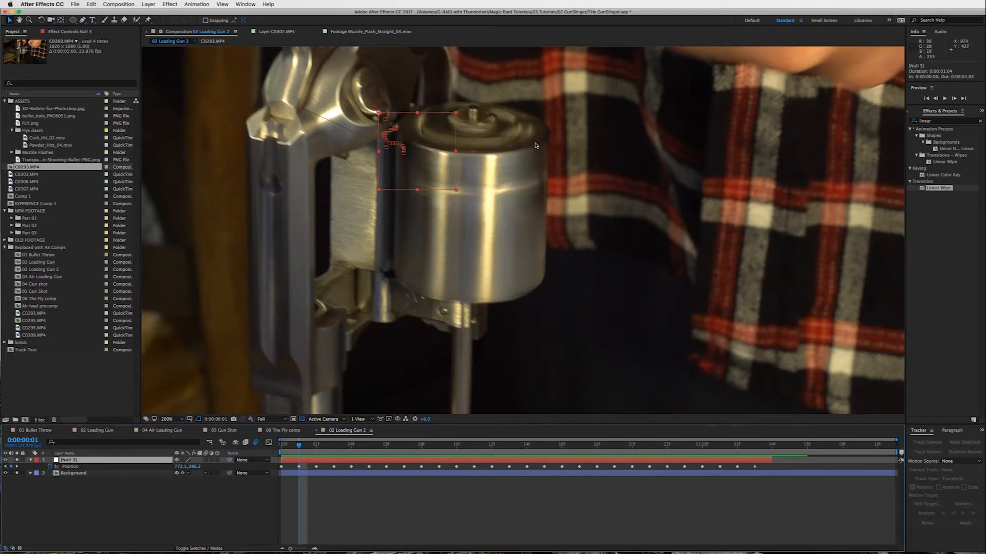
click(206, 472)
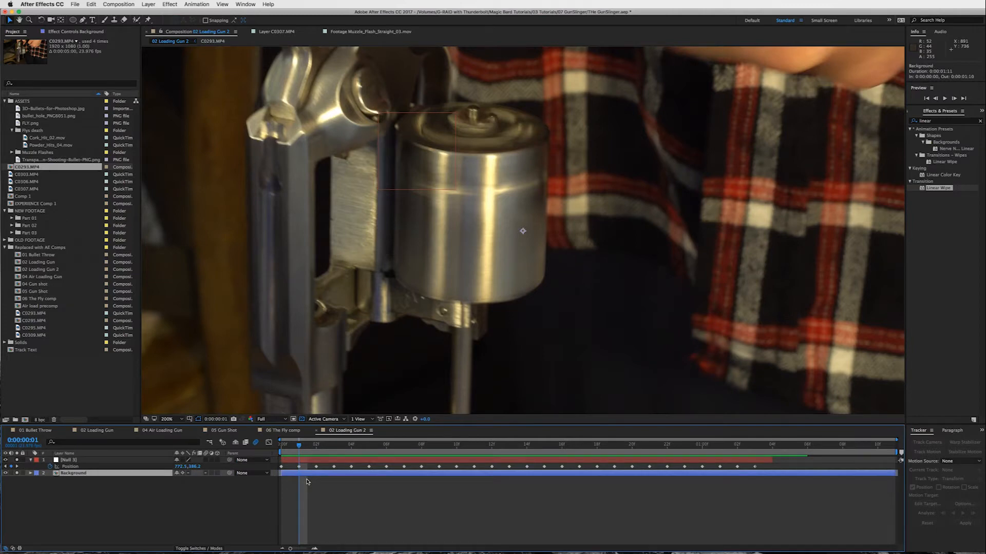
key(super+d)
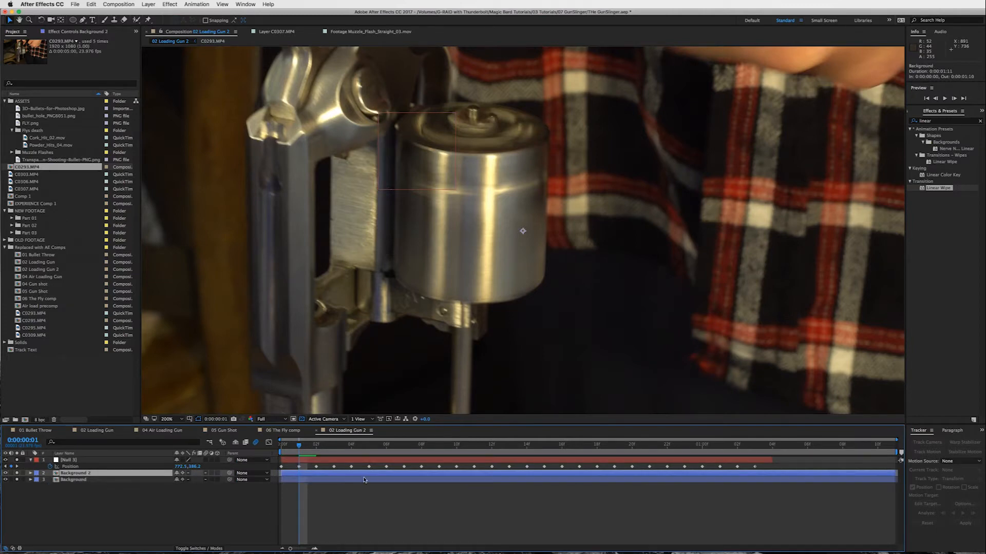
Create a white (FFFFFF) solid above the duplicated background and hide it, with solo turned off on all layers.
click(148, 4)
mouse_move(220, 14)
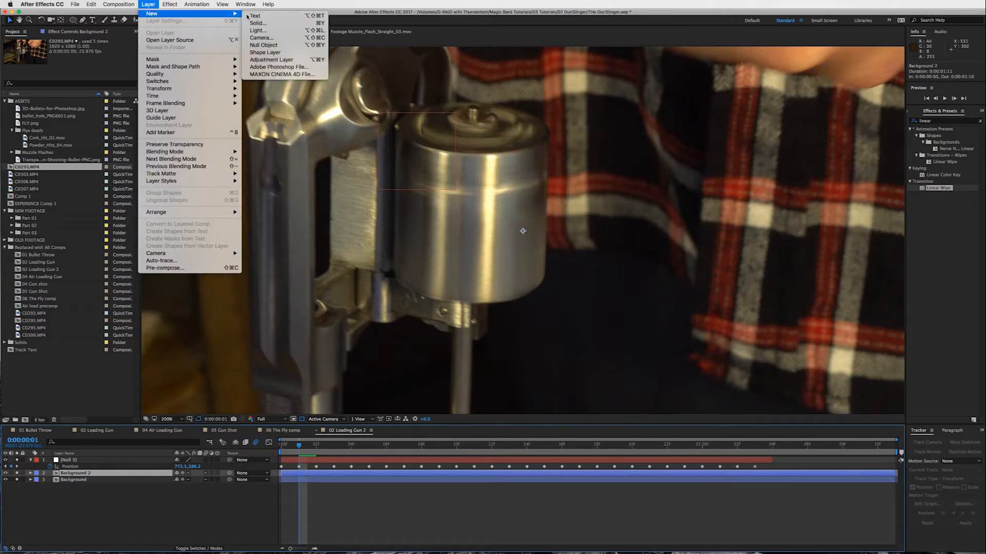
click(272, 23)
click(639, 315)
click(594, 165)
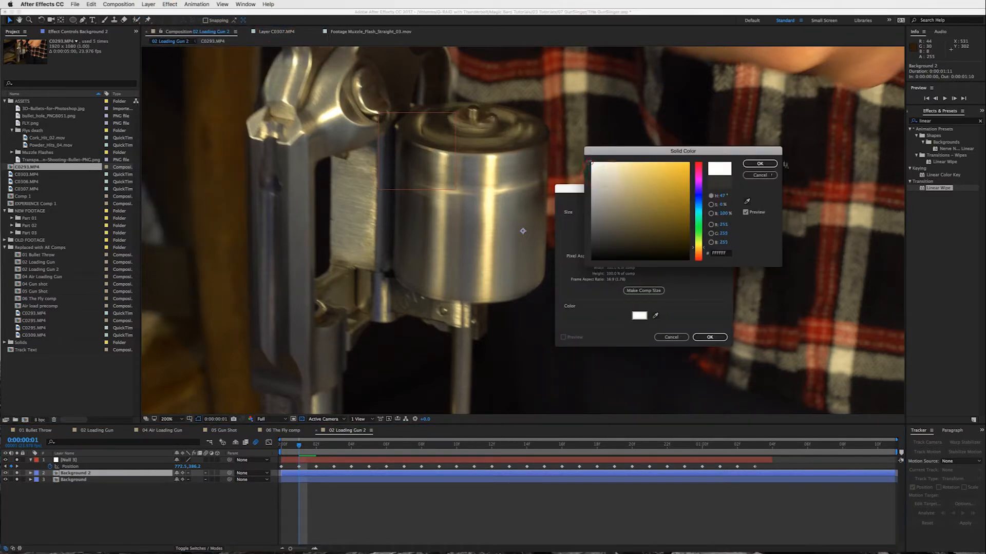
click(759, 163)
click(710, 337)
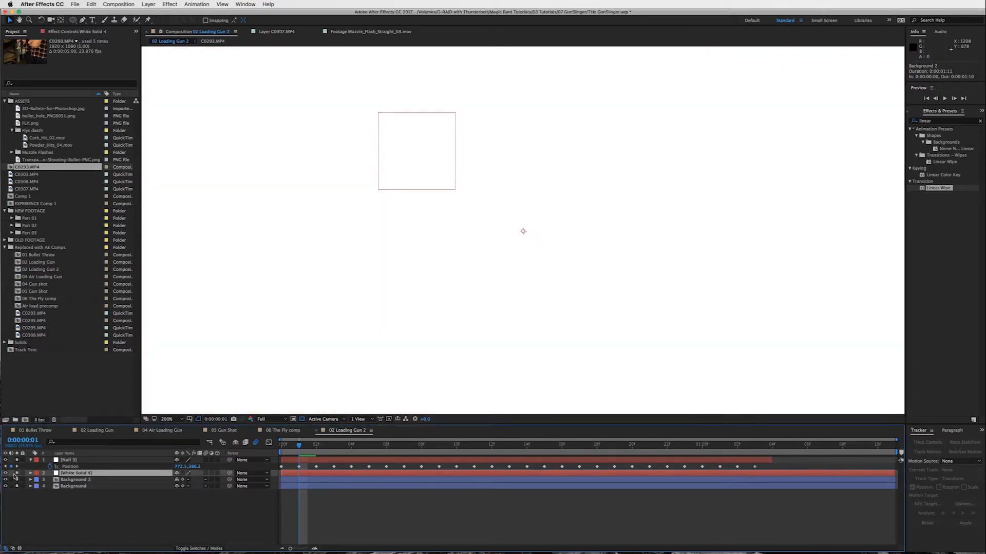
drag(17, 460, 18, 486)
click(7, 474)
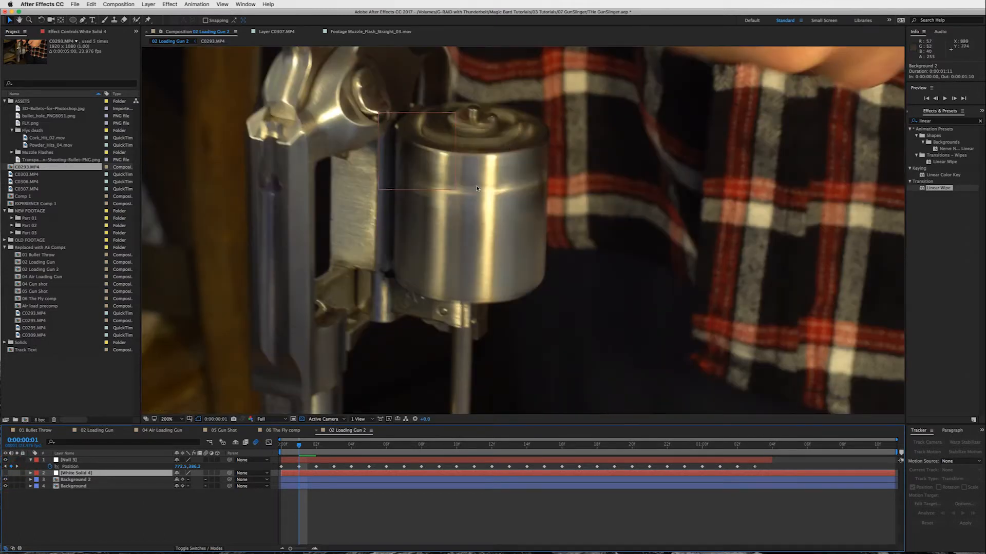
Rename the duplicated background layer as Cartridge and select the white solid.
click(81, 480)
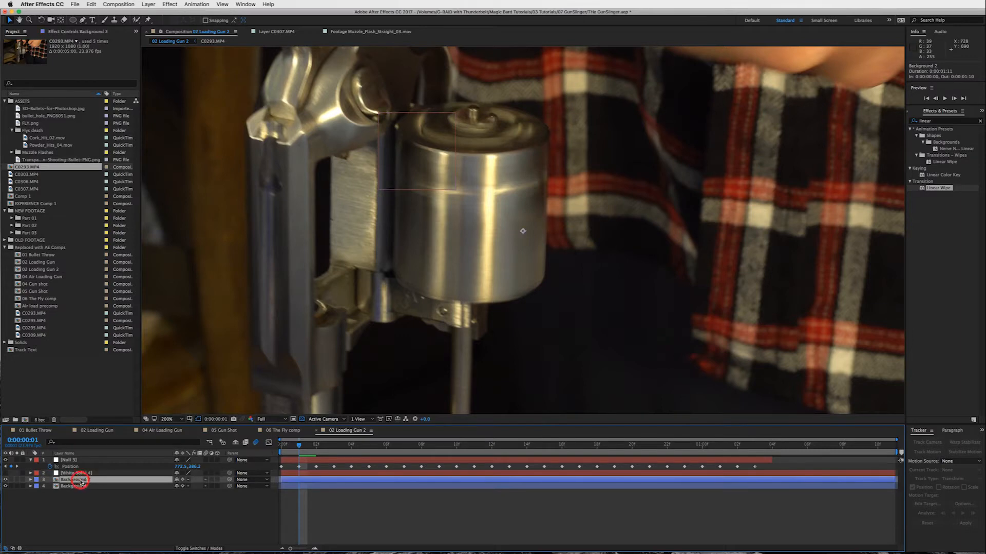
key(Return)
text(Cartridge)
click(87, 473)
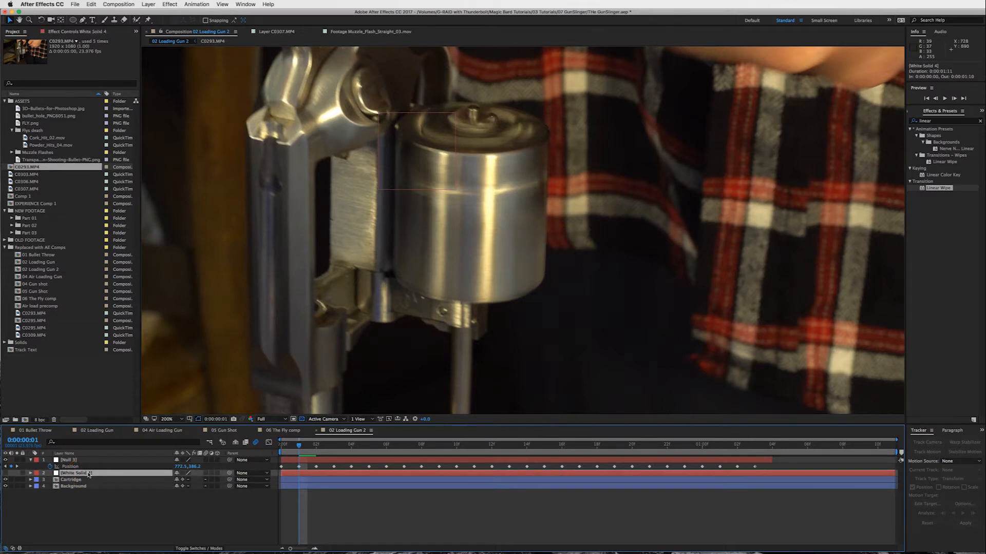
Draw a closed Pen mask on the white solid around the revolver cylinder's side, below its top face, and make the solid visible.
click(83, 19)
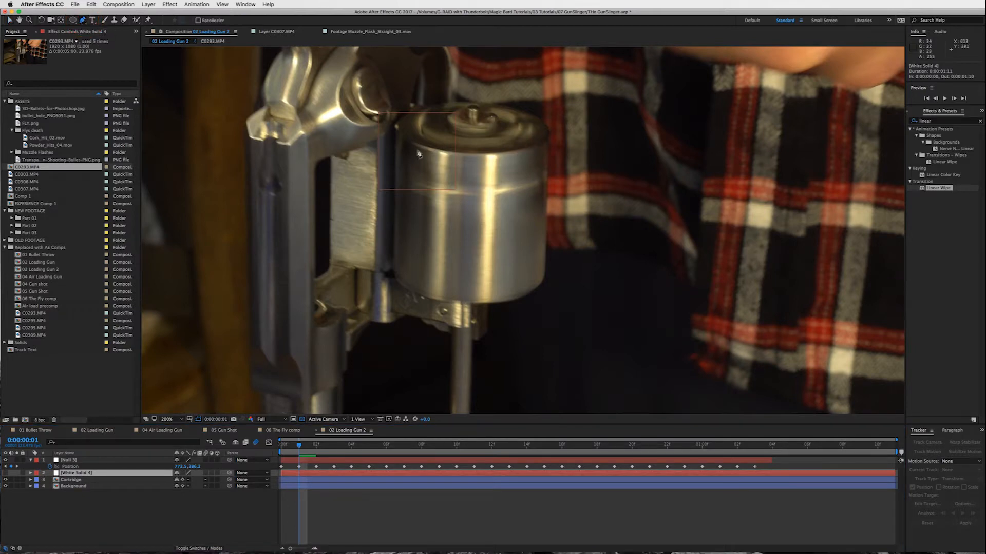
click(397, 123)
drag(402, 133, 552, 124)
drag(545, 275, 544, 282)
drag(525, 295, 505, 299)
drag(428, 297, 394, 255)
click(396, 123)
click(5, 473)
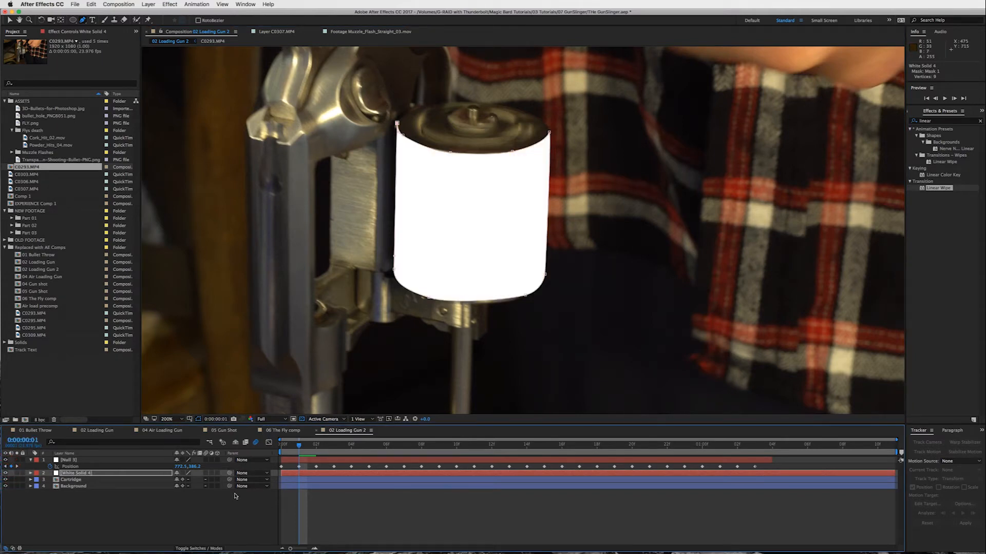
Parent the white solid to Null 3 and trim its end to match Null 3's, returning to frame 0:00:00:01.
drag(230, 473, 65, 462)
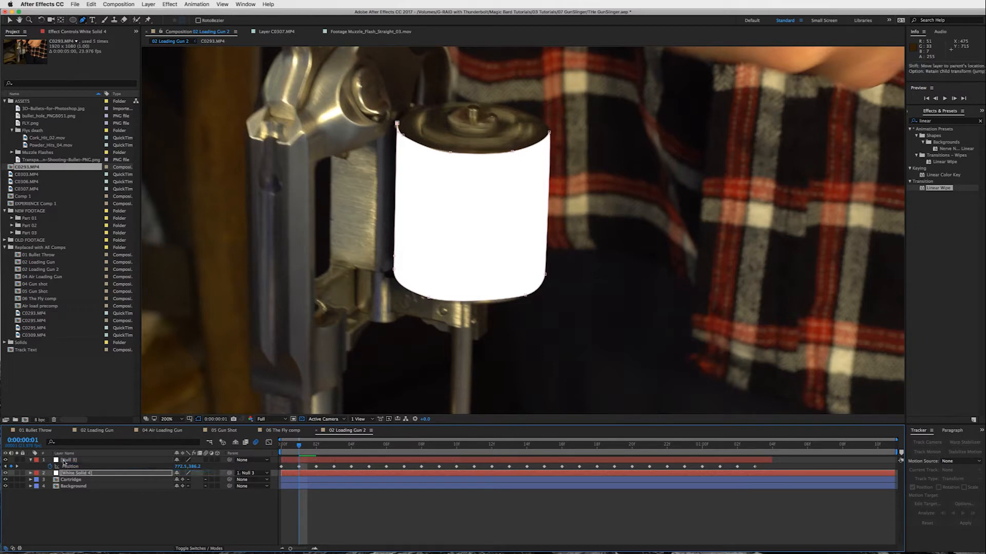
drag(300, 445, 772, 448)
drag(896, 473, 314, 445)
click(772, 445)
drag(281, 443, 298, 443)
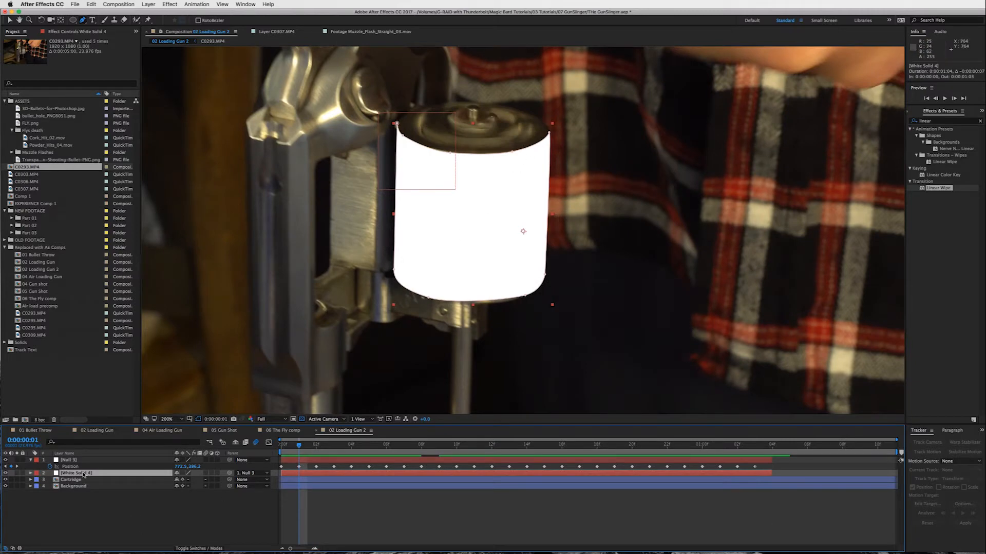
Feather the white solid's mask, trying 10 and 5 pixels and settling on 2 pixels, and return to the Selection tool.
key(m)
key(m)
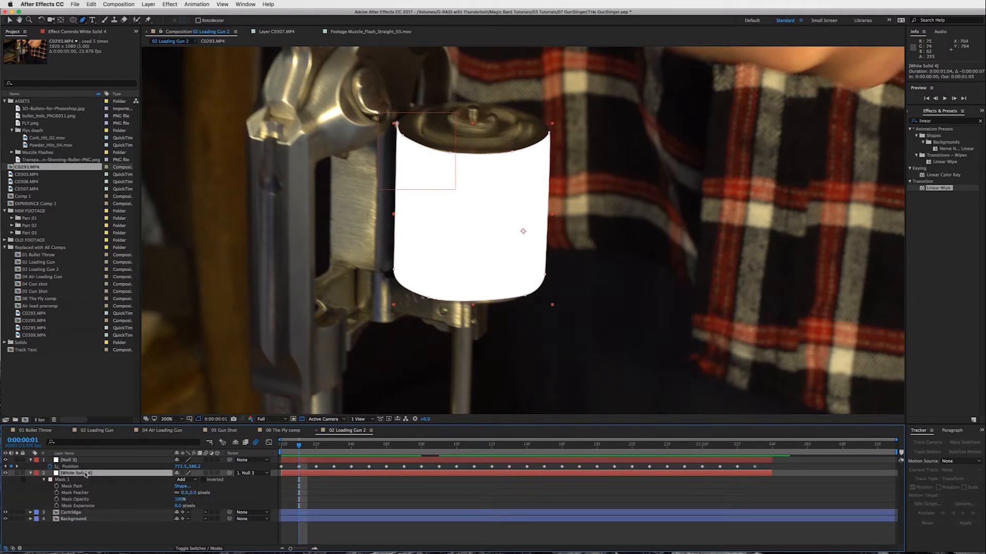
click(185, 493)
text(10)
key(Return)
click(185, 493)
text(5)
key(Return)
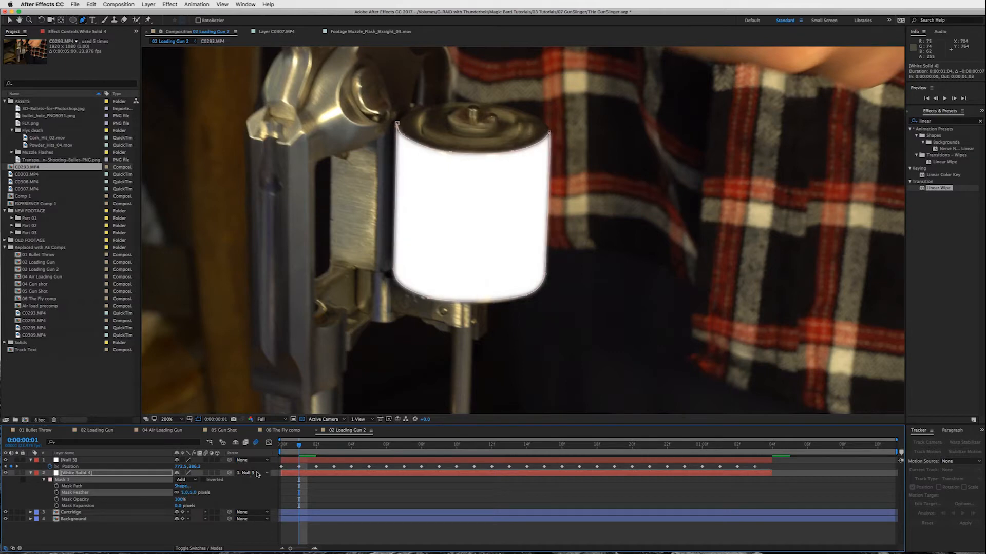
click(184, 493)
text(2)
key(Return)
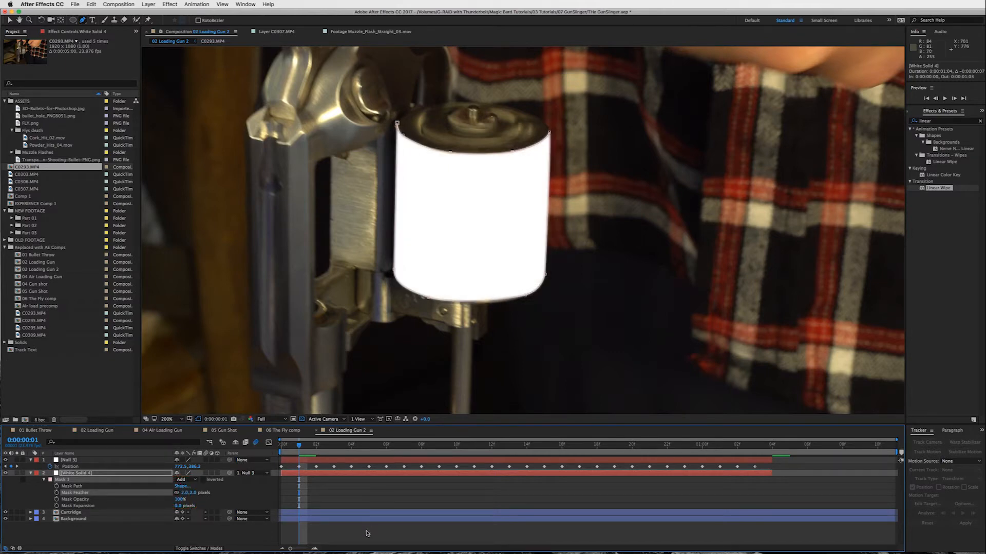
click(367, 531)
key(v)
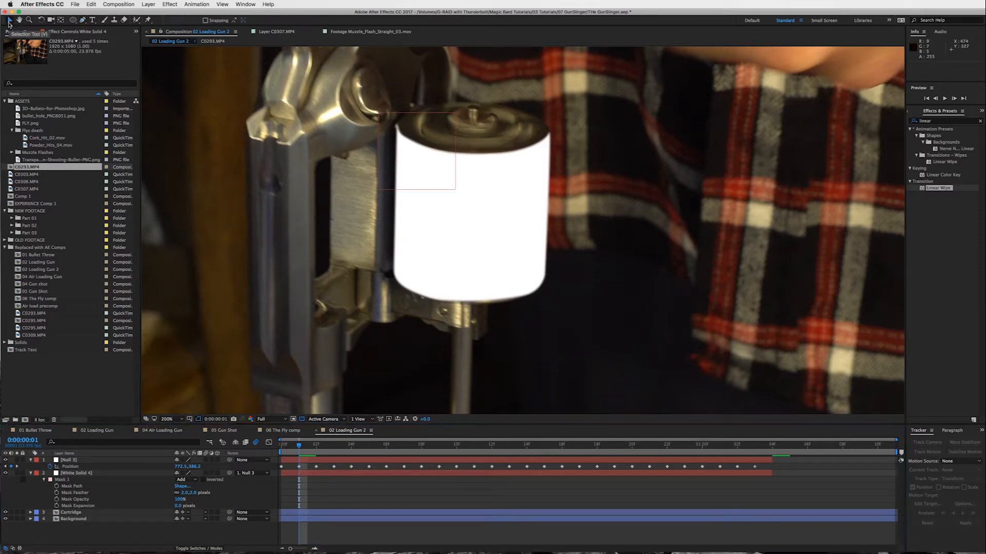
Set the Cartridge layer's track matte to Alpha Matte using White Solid 4.
click(30, 472)
click(71, 480)
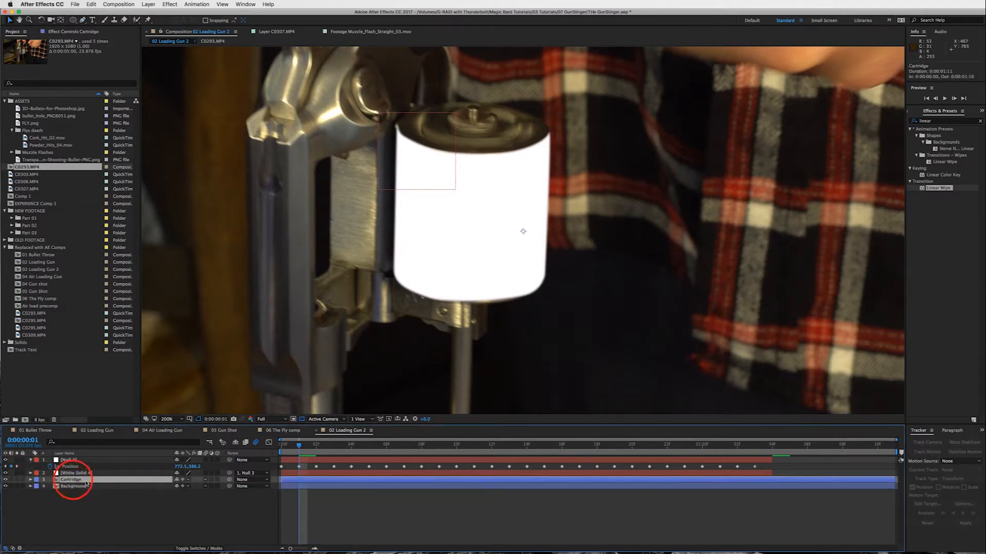
click(198, 549)
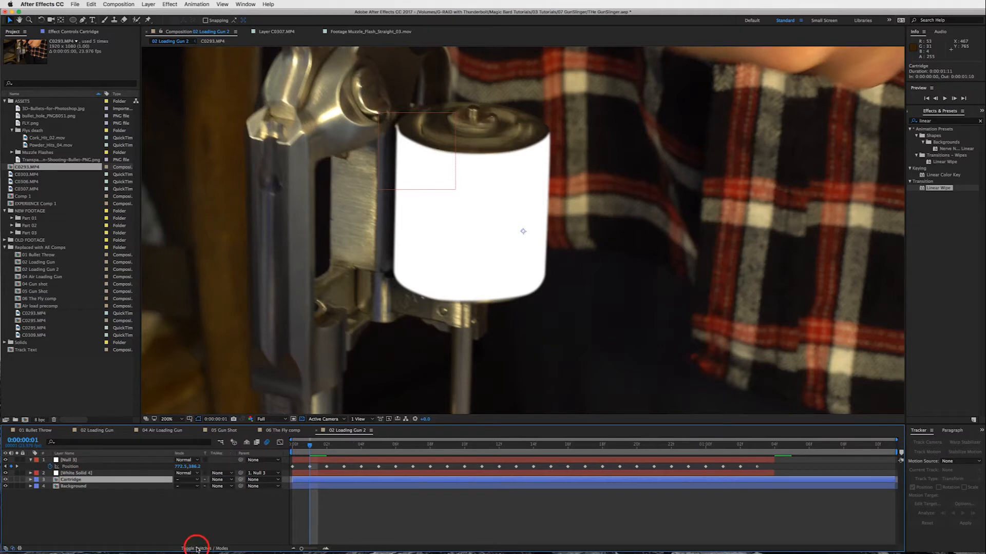
click(224, 481)
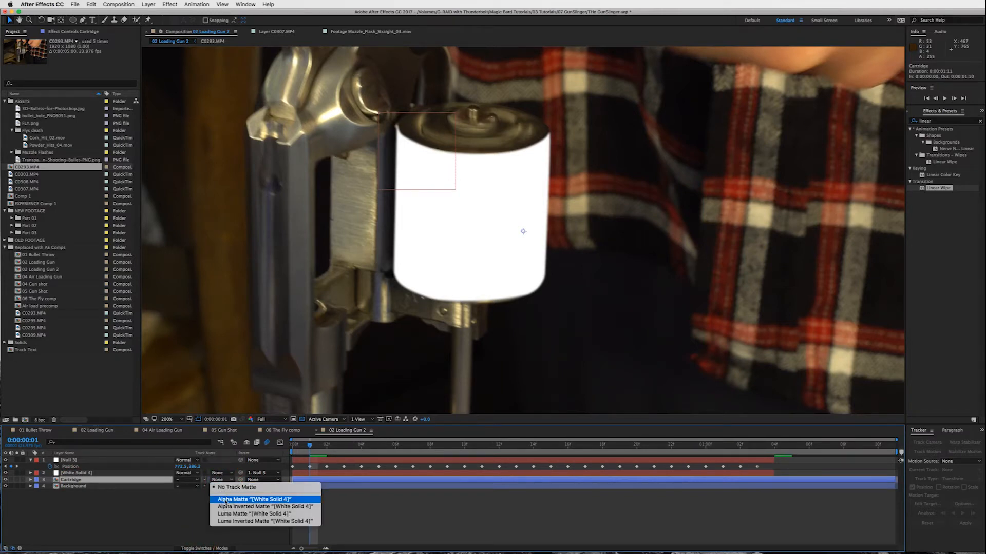
click(259, 500)
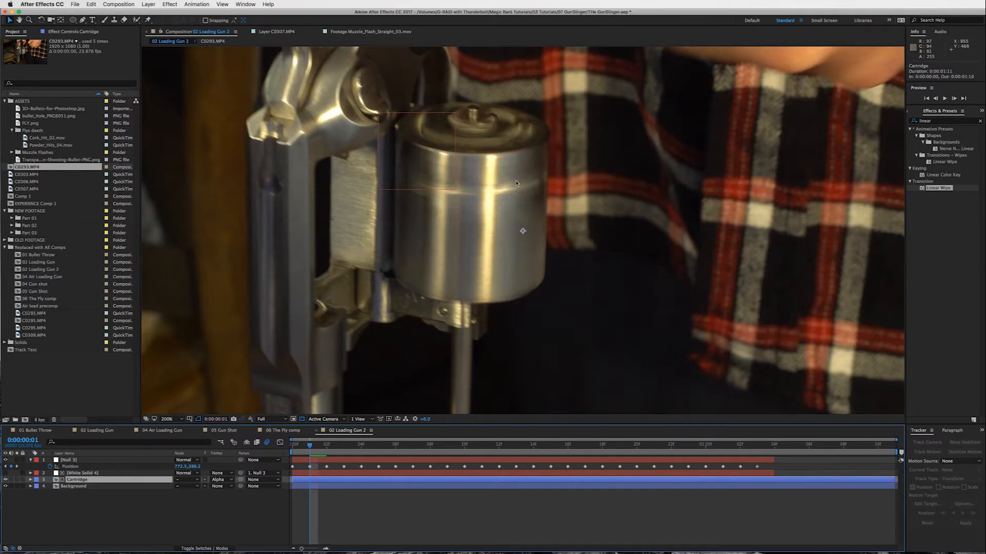
Go to frame 0:00:00:00 and create a white 1920 x 1080 solid named Bullet above White Solid 4.
key(comma)
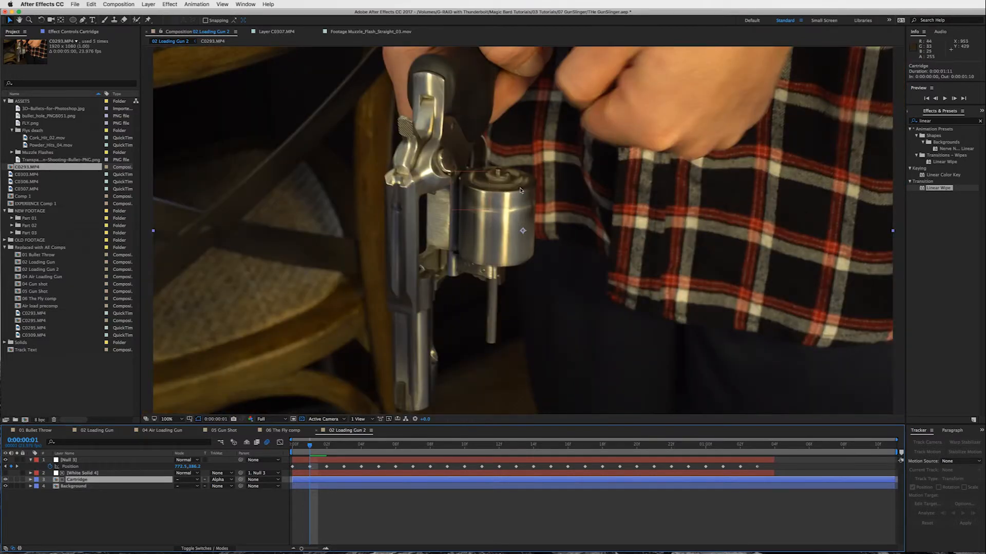
drag(522, 172, 507, 199)
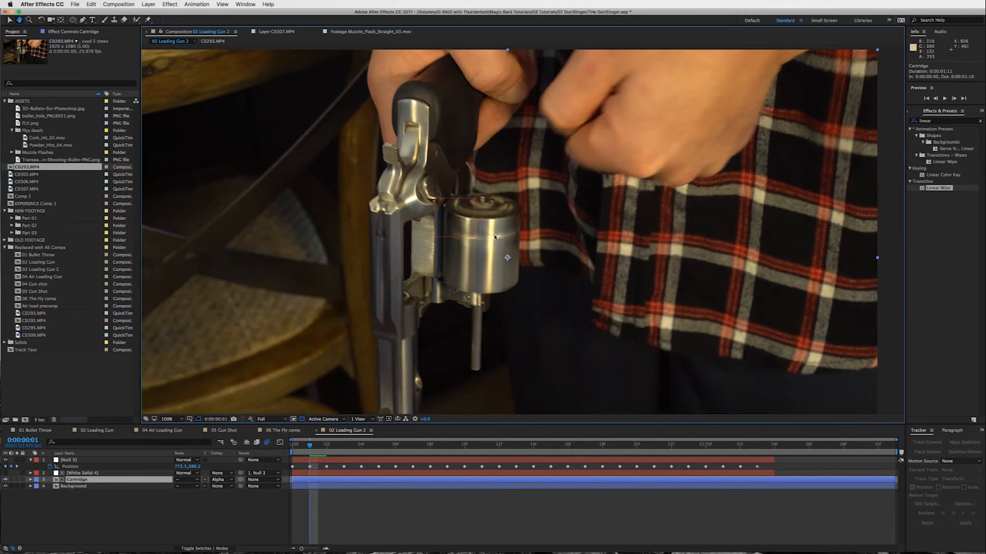
drag(311, 446, 286, 442)
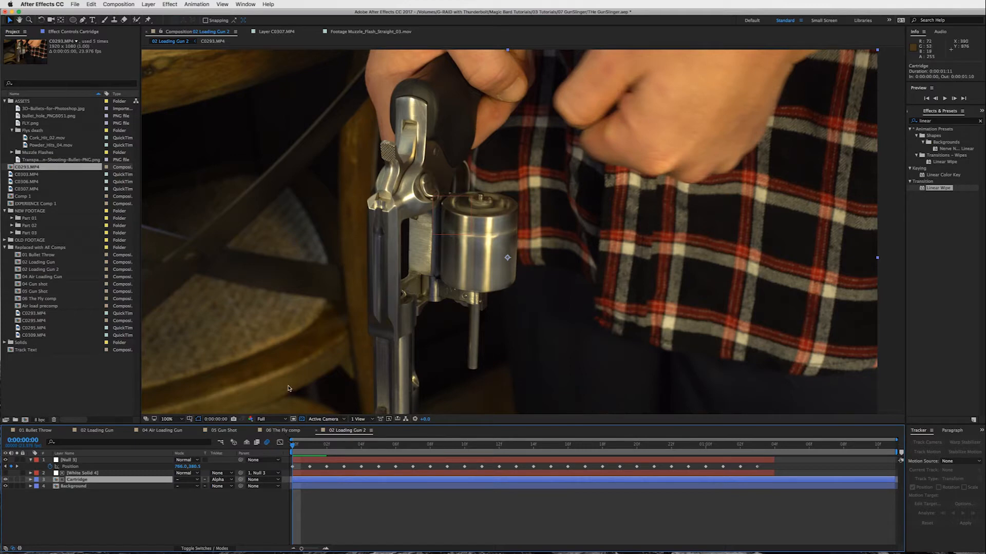
click(148, 4)
mouse_move(159, 14)
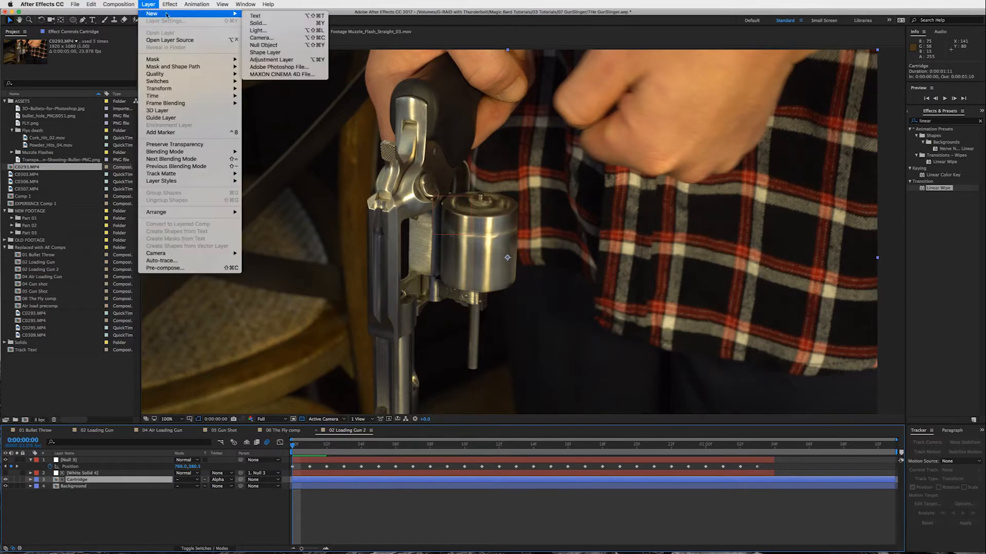
click(257, 20)
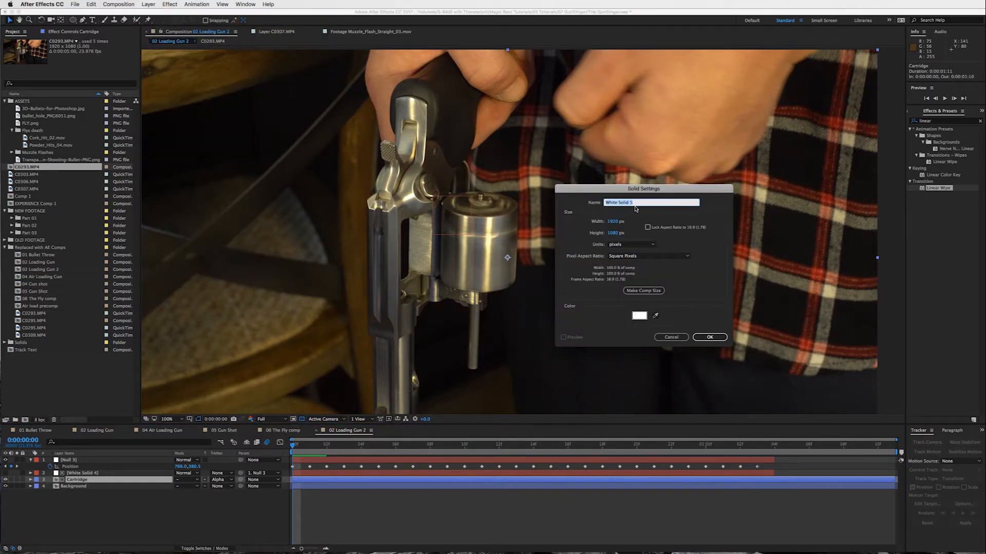
text(Bullet)
key(Return)
Find the Video Copilot Element effect and apply it to the Bullet solid.
click(926, 121)
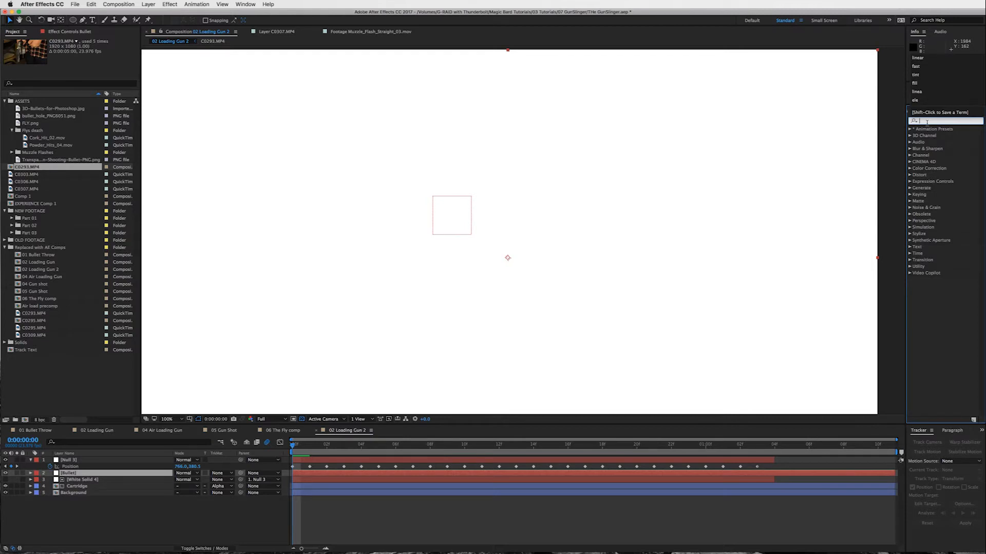
text(Eleme)
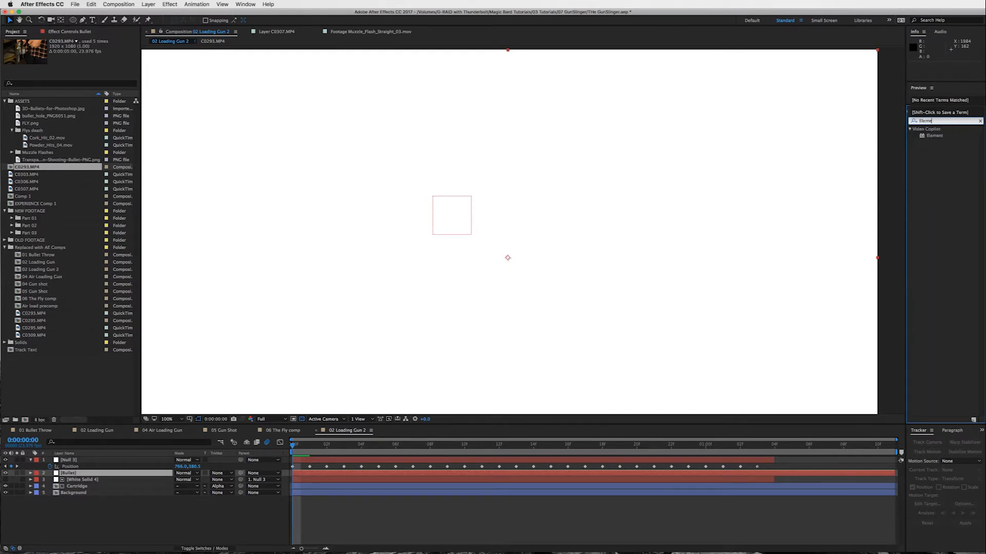
drag(939, 137, 573, 254)
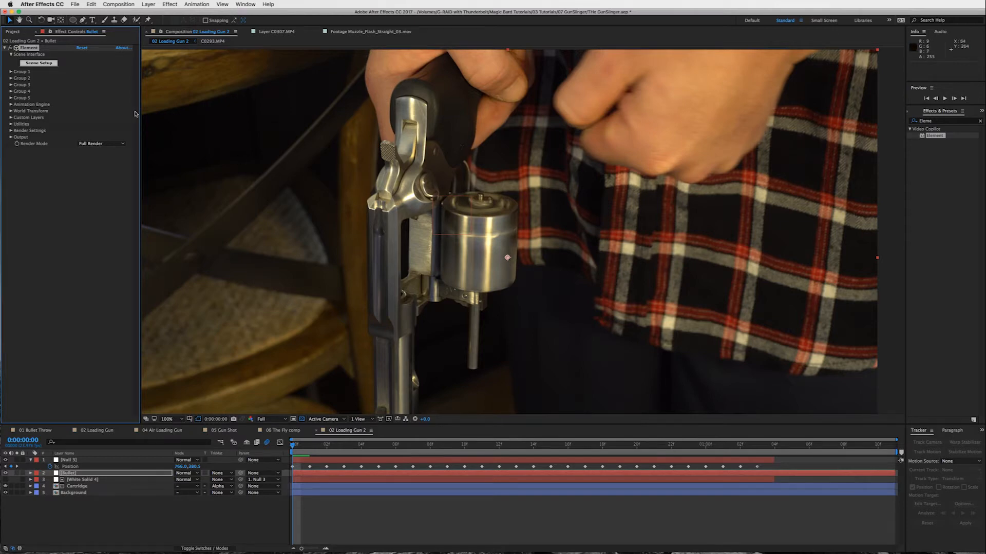
Open Element's Scene Setup and import the 3D model 45.obj from the 45 folder.
click(46, 65)
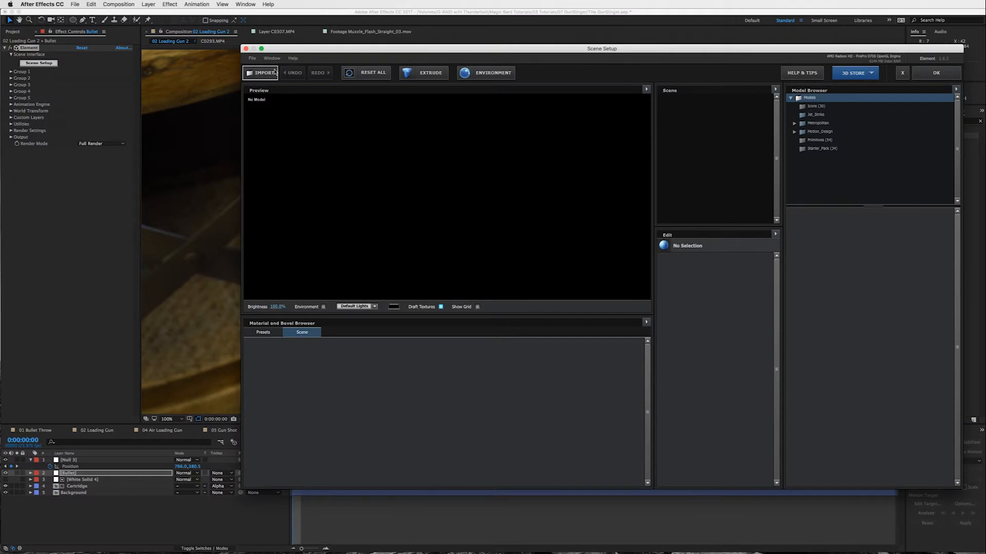
click(265, 73)
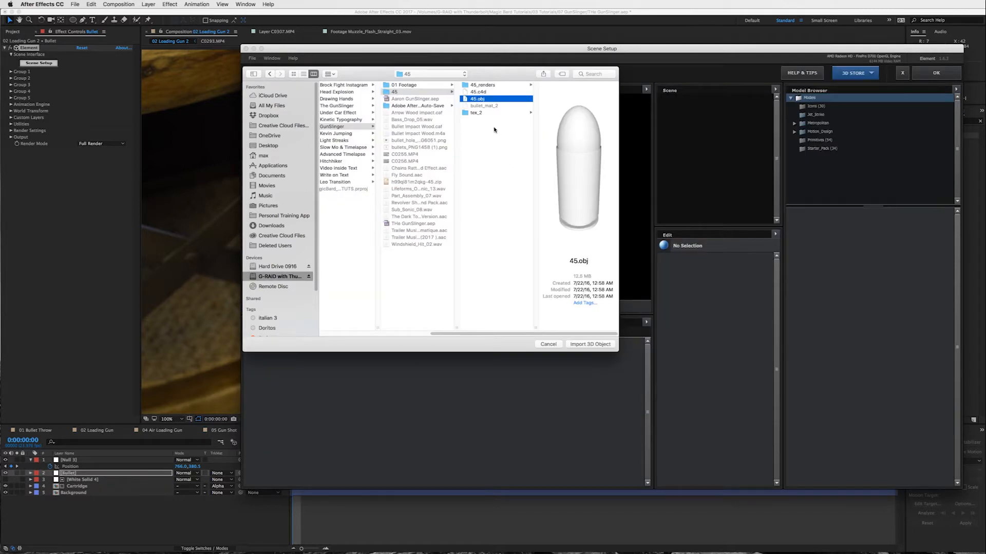
click(589, 344)
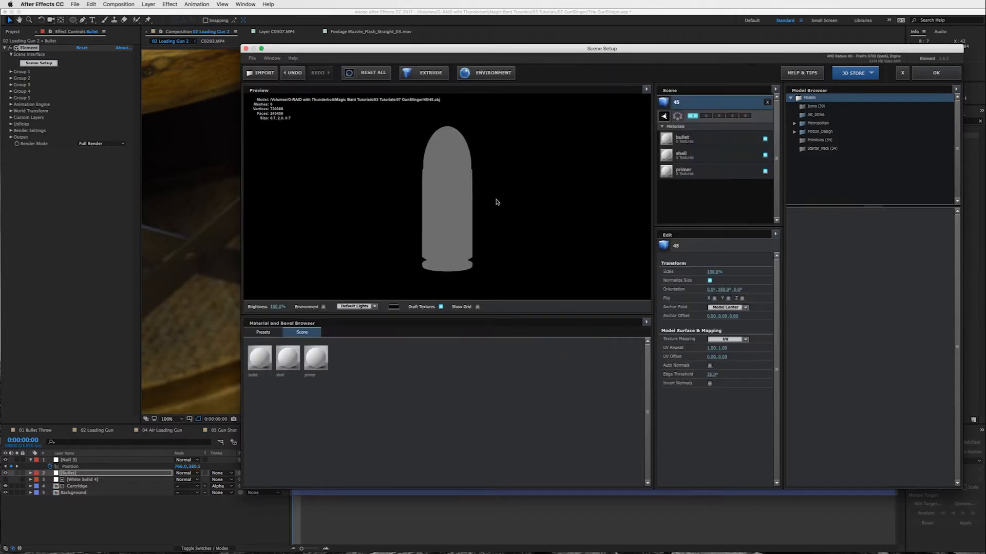
Apply the gold_grunge preset from the Pro_Shaders Metal materials to the model's bullet material.
drag(505, 211, 425, 262)
click(263, 332)
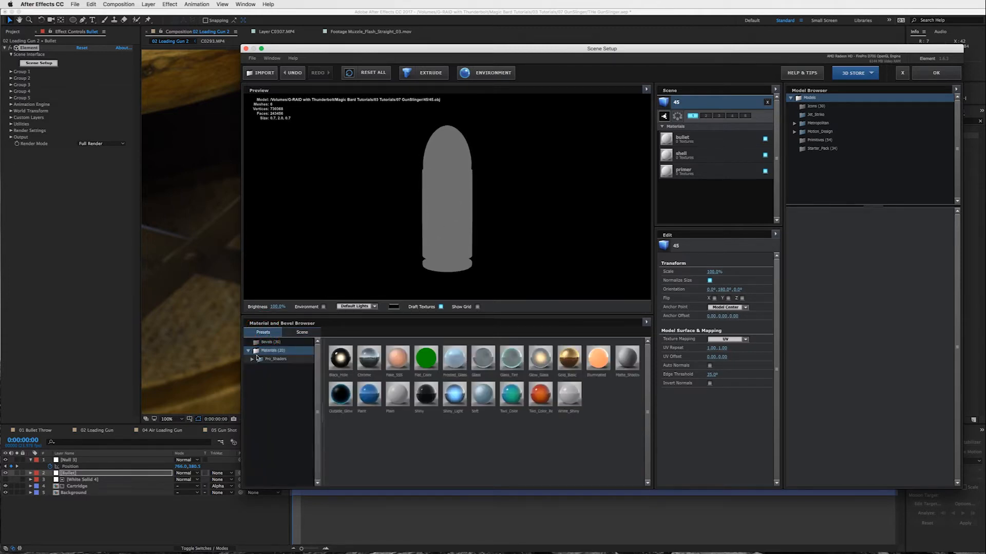
click(252, 359)
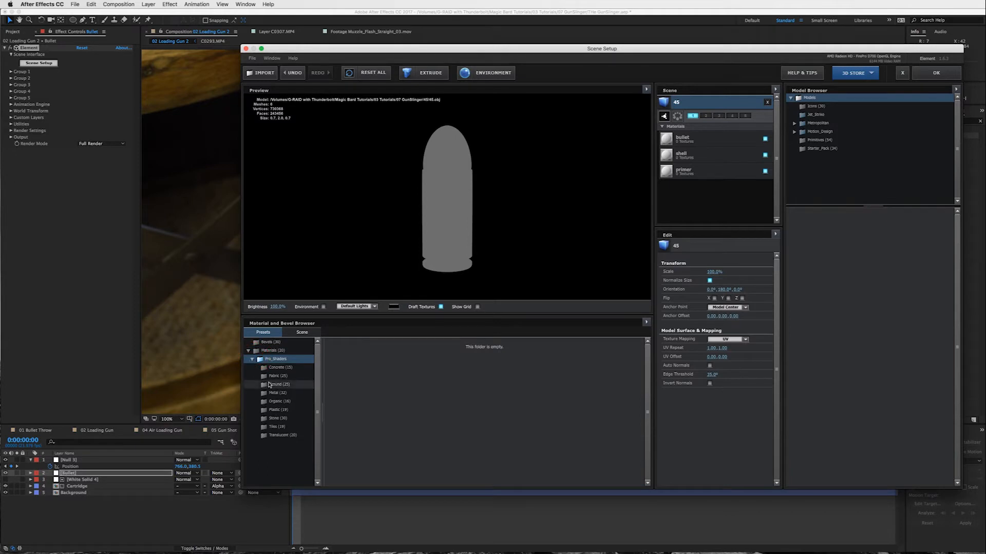
click(288, 393)
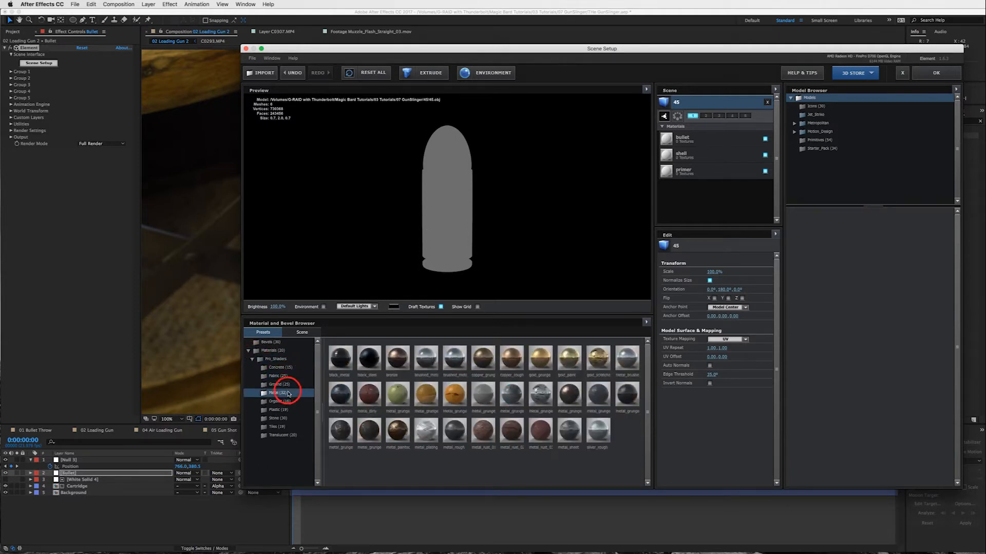
drag(540, 363, 689, 144)
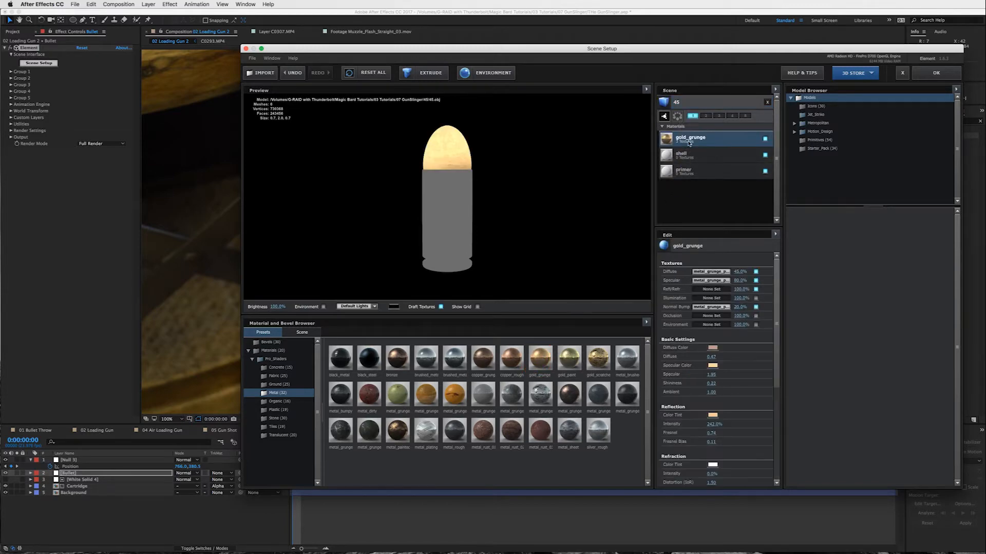
Apply the copper_rough preset to the shell material and brushed_metal_dirty to the primer material.
drag(522, 359, 685, 155)
mouse_move(444, 219)
mouse_down()
mouse_move(446, 236)
mouse_move(457, 168)
mouse_move(447, 220)
mouse_move(461, 235)
mouse_up()
mouse_move(451, 361)
mouse_down()
mouse_move(452, 339)
mouse_move(718, 157)
mouse_move(717, 174)
mouse_up()
mouse_move(462, 197)
mouse_down()
mouse_move(456, 187)
mouse_move(445, 293)
mouse_move(447, 250)
mouse_up()
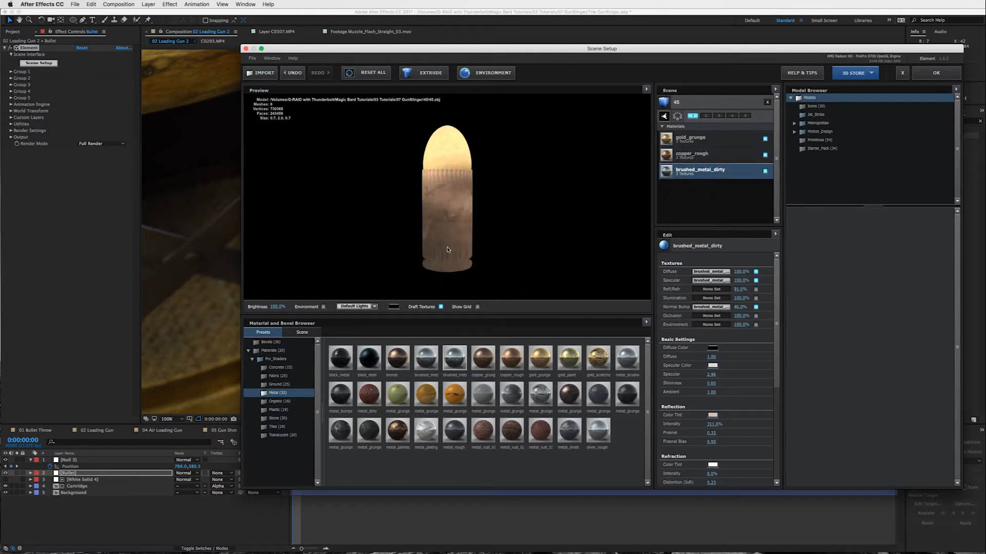
Try Cinema lighting in the preview, switch it to Dramatic, and accept the scene setup.
click(356, 307)
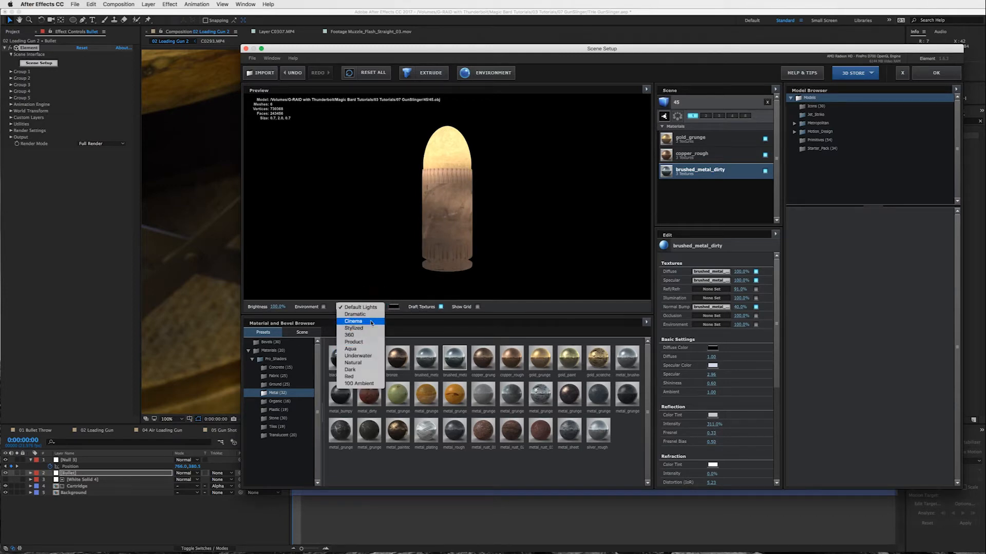
click(366, 320)
click(374, 308)
click(365, 311)
mouse_move(449, 212)
mouse_down()
mouse_move(440, 255)
mouse_move(443, 231)
mouse_up()
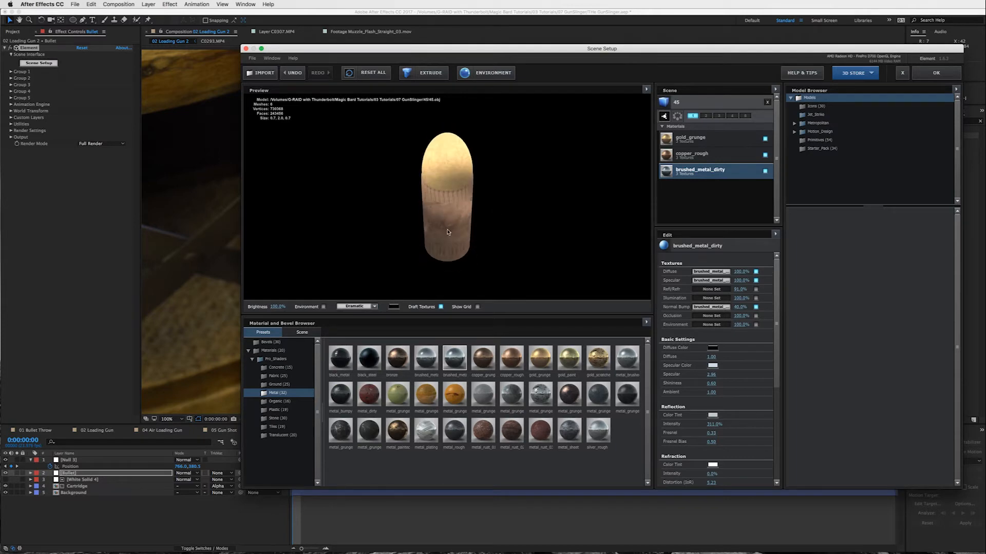
click(925, 75)
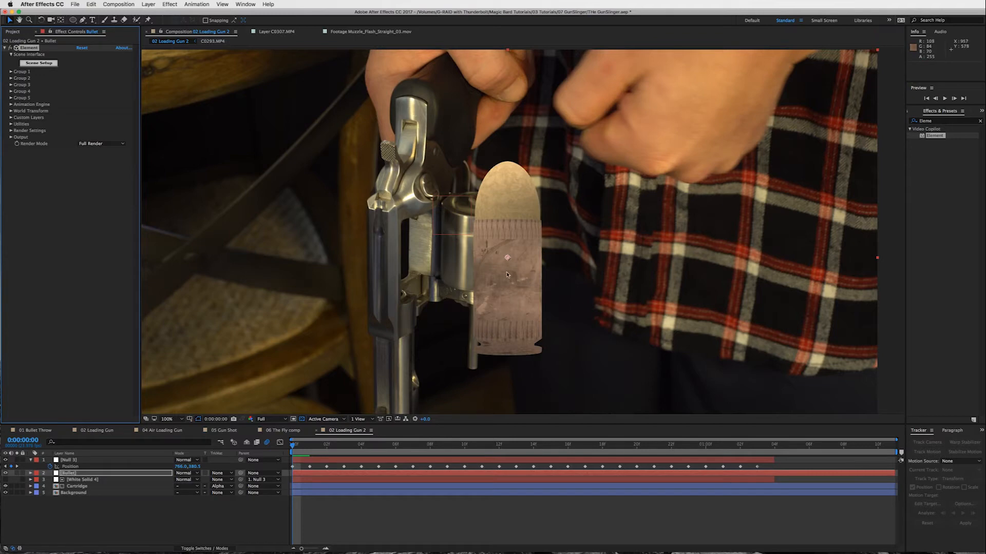
Reduce Element's Group 1 Particle Size to 3.19 and move the playhead to frame 0:00:00:03.
click(10, 71)
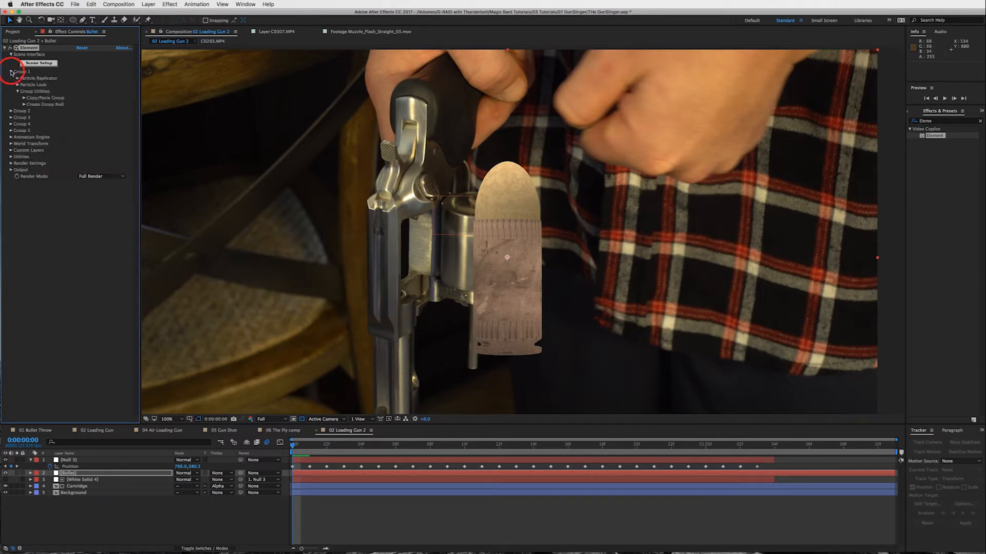
click(17, 85)
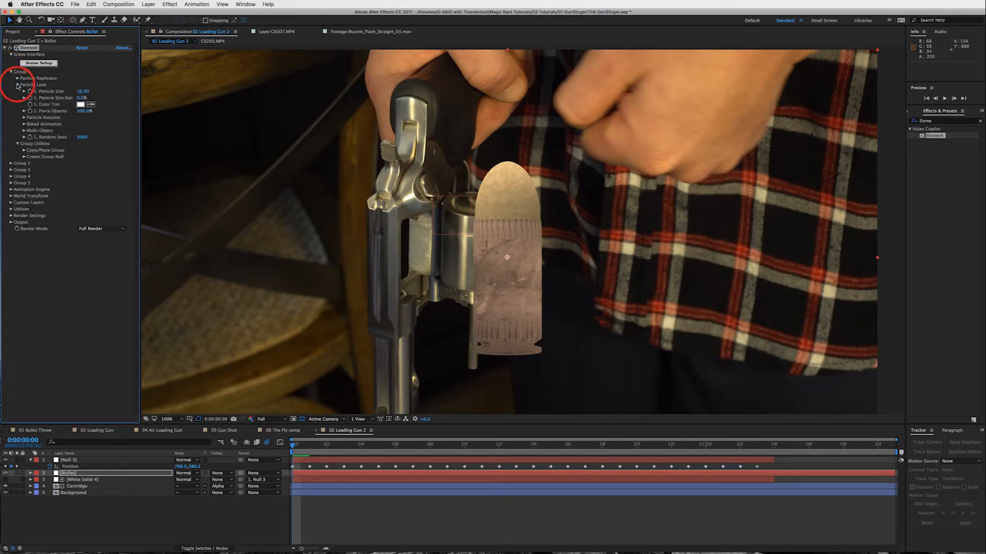
click(83, 91)
drag(83, 91, 107, 95)
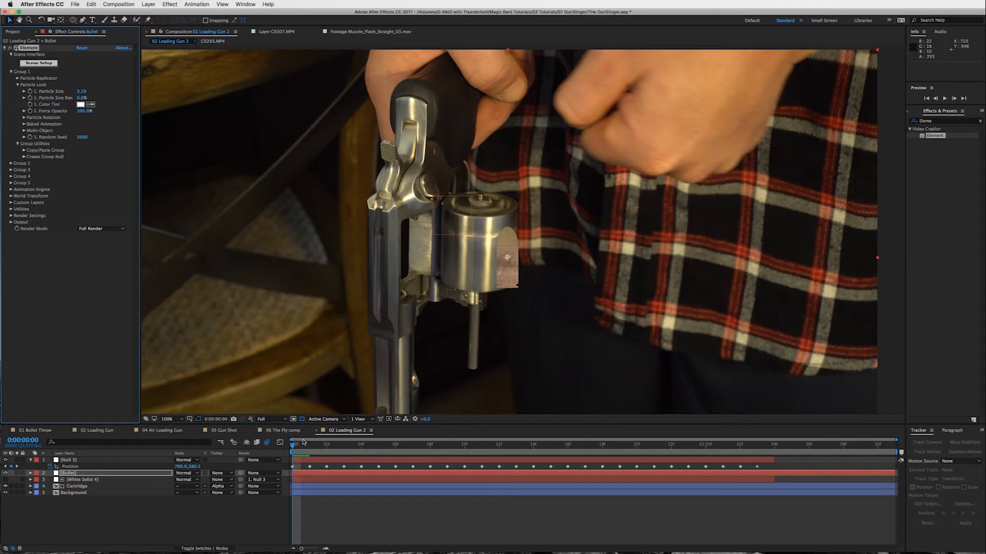
drag(302, 446, 344, 444)
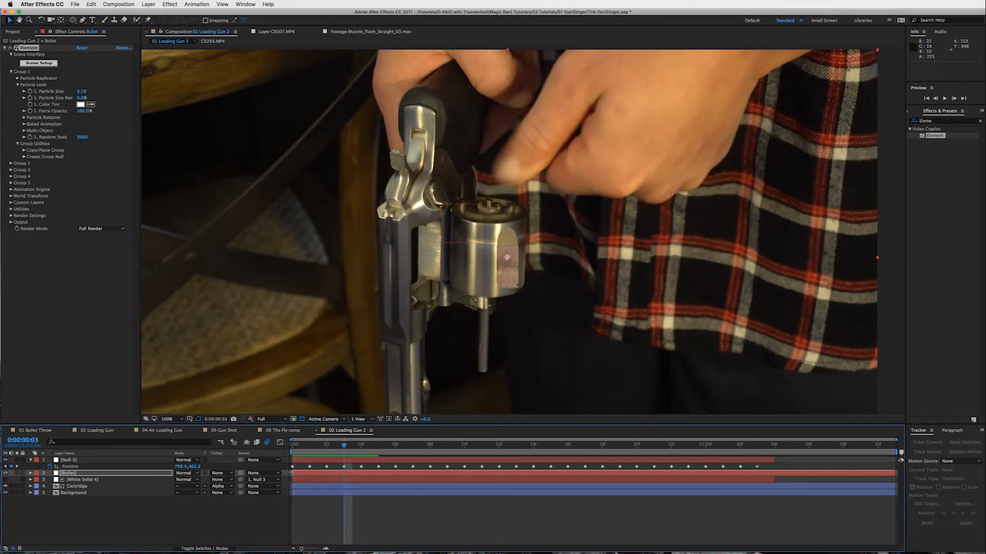
Trim the Bullet layer so it starts at frame 0:00:00:03 and set its label colour to Green.
click(338, 473)
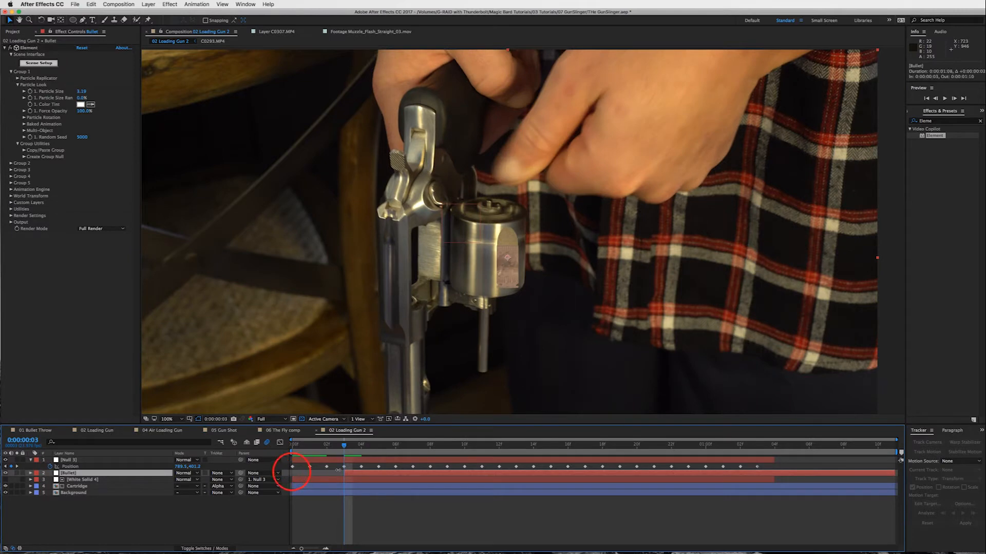
click(36, 473)
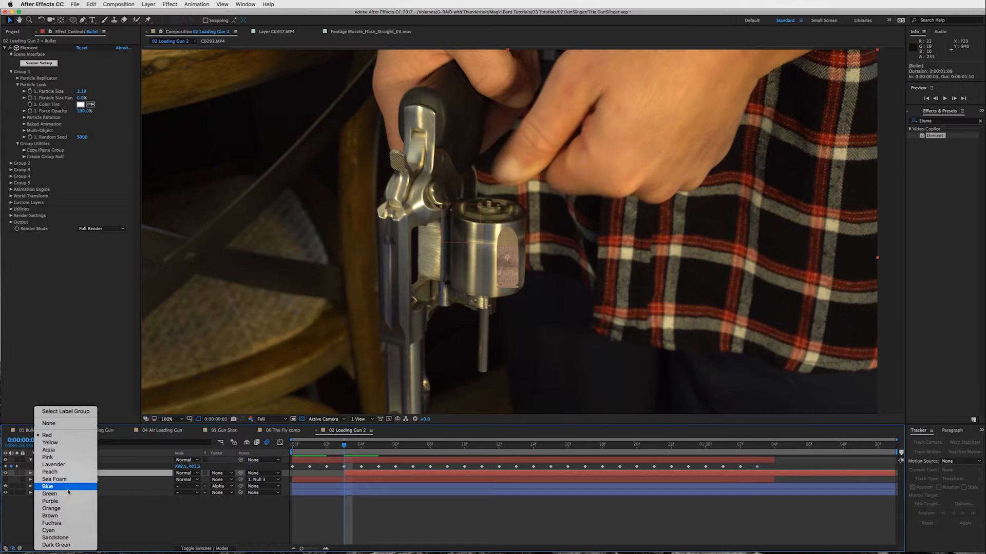
click(50, 494)
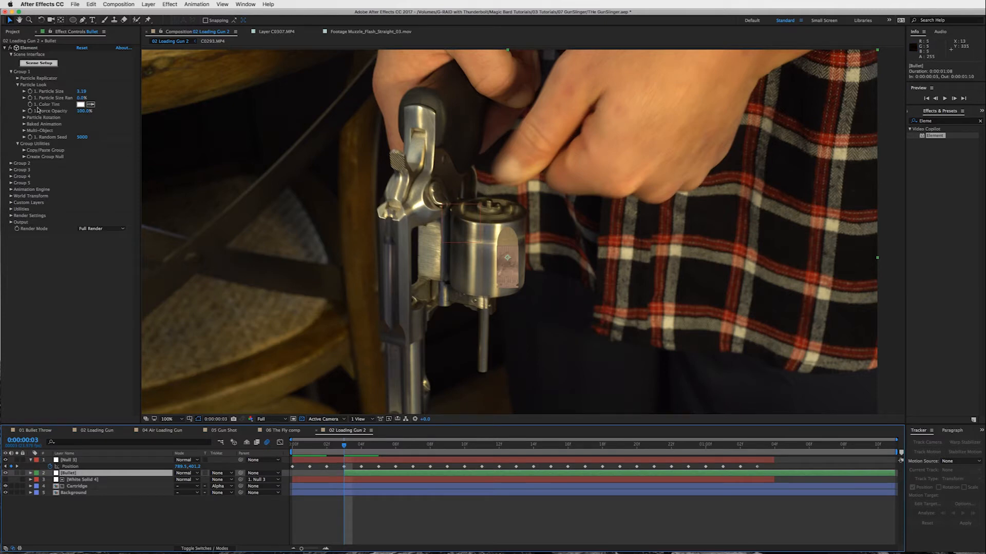
In Element's Group 1 Particle Replicator, set the bullet's X Rotation to 211° and Position XY to 925, 512 over the cylinder.
click(17, 85)
click(18, 78)
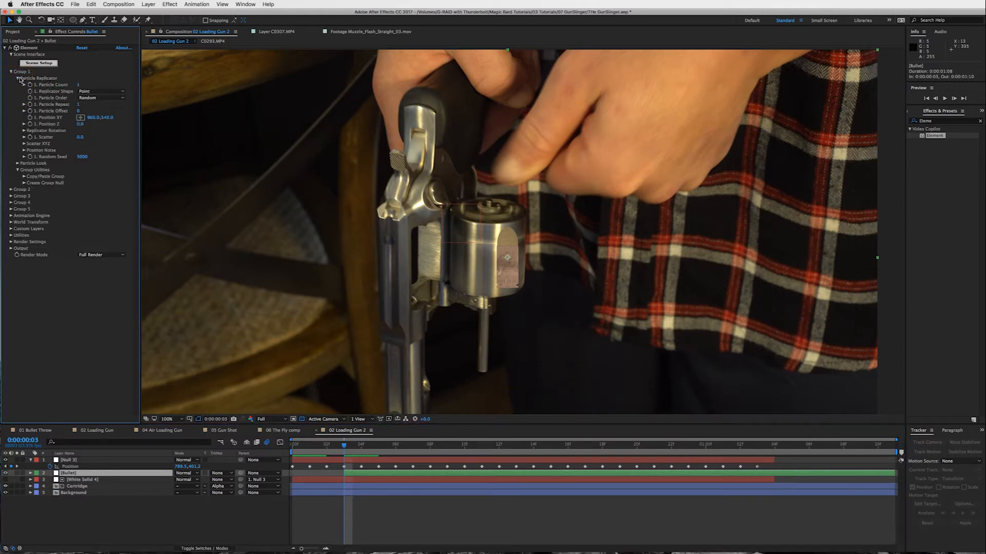
click(24, 131)
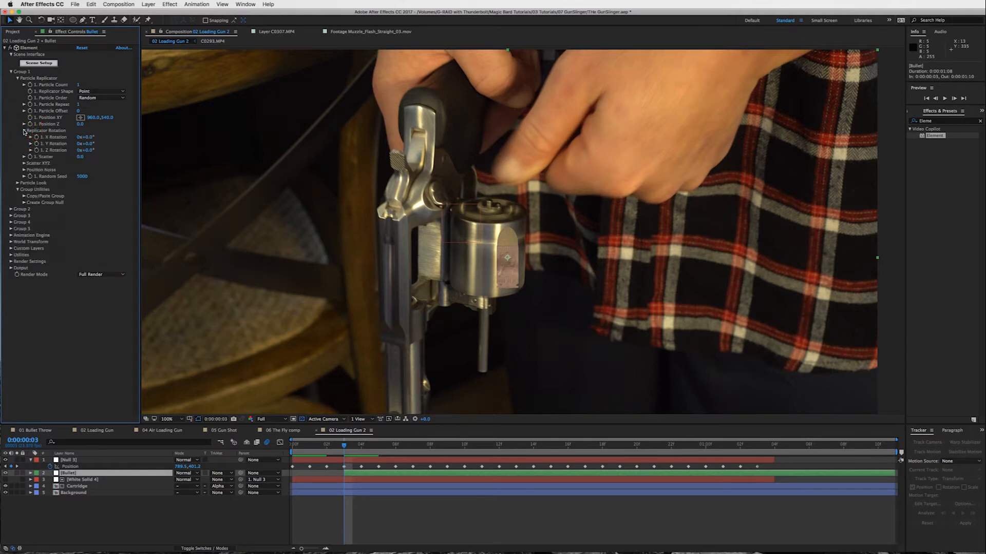
drag(90, 136, 168, 142)
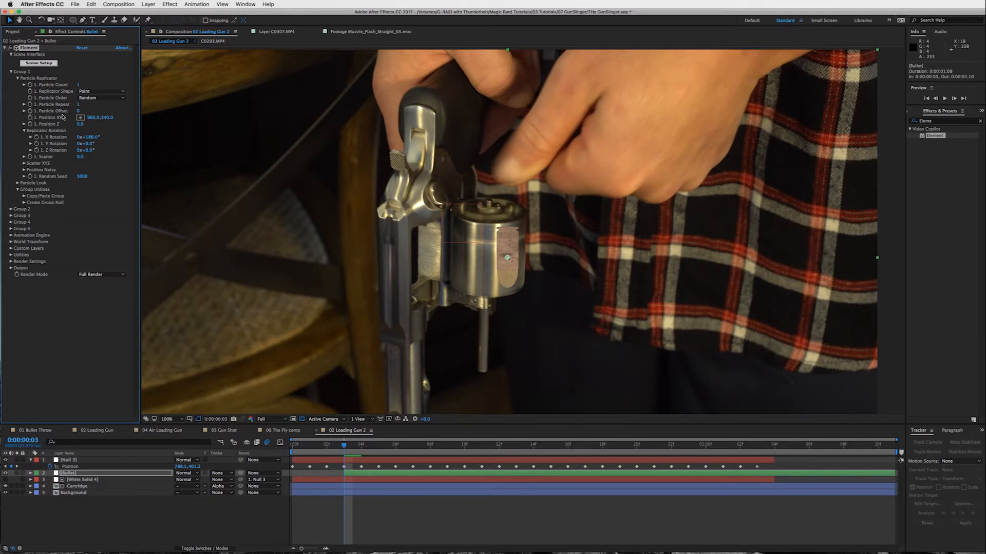
drag(106, 118, 79, 118)
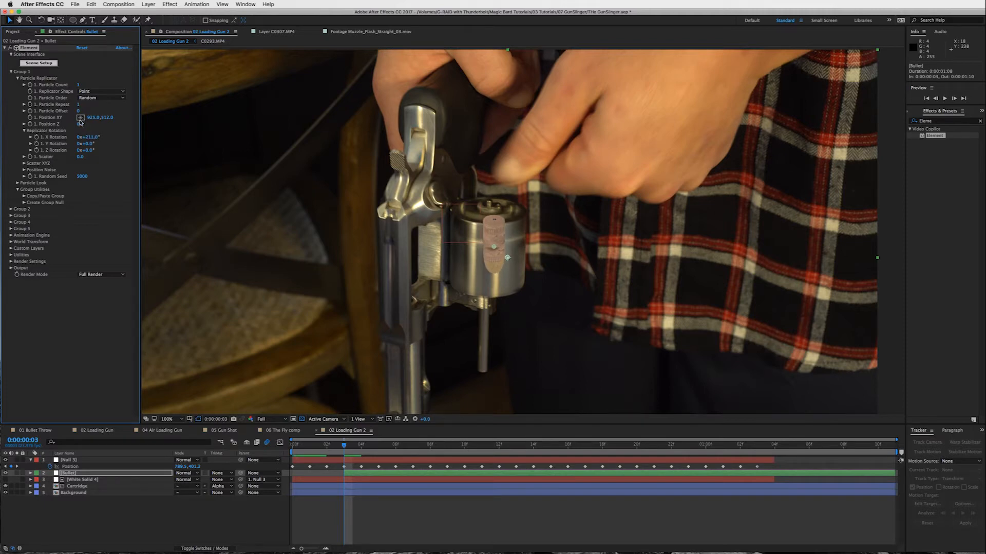
Enable keyframing for the bullet's Position XY, X Rotation and Z Rotation at frame 3 and reveal the keyframes in the timeline.
click(80, 118)
click(37, 143)
drag(87, 143, 100, 142)
key(super+z)
drag(92, 153, 90, 151)
key(u)
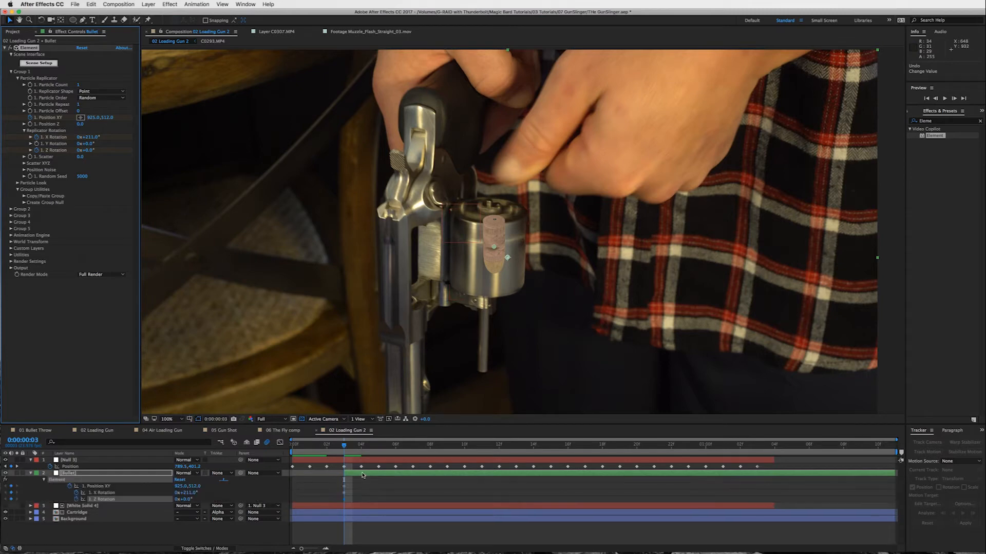
Move the bullet's keyframes to frame 10, and pose it at frame 3 with Position XY 1112, 244, X Rotation 183° and Z Rotation -60°.
drag(350, 445, 461, 447)
drag(329, 480, 464, 491)
drag(457, 446, 344, 446)
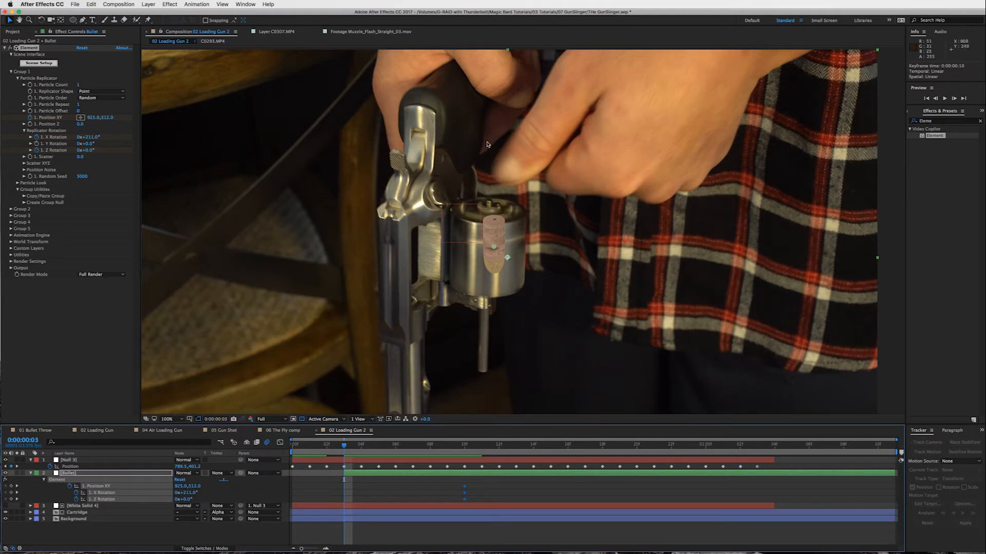
drag(94, 117, 66, 150)
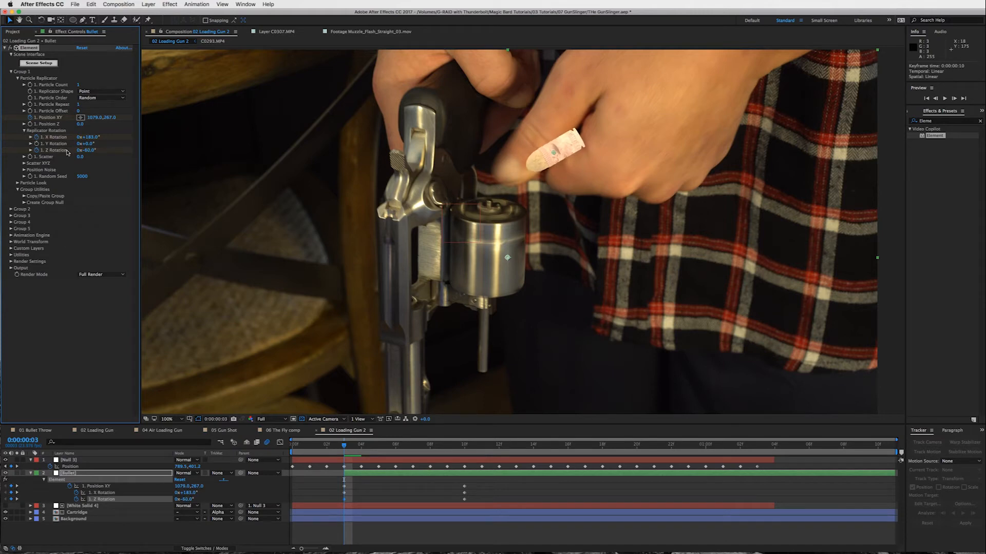
mouse_move(94, 117)
mouse_down()
mouse_move(109, 124)
mouse_move(103, 118)
mouse_up()
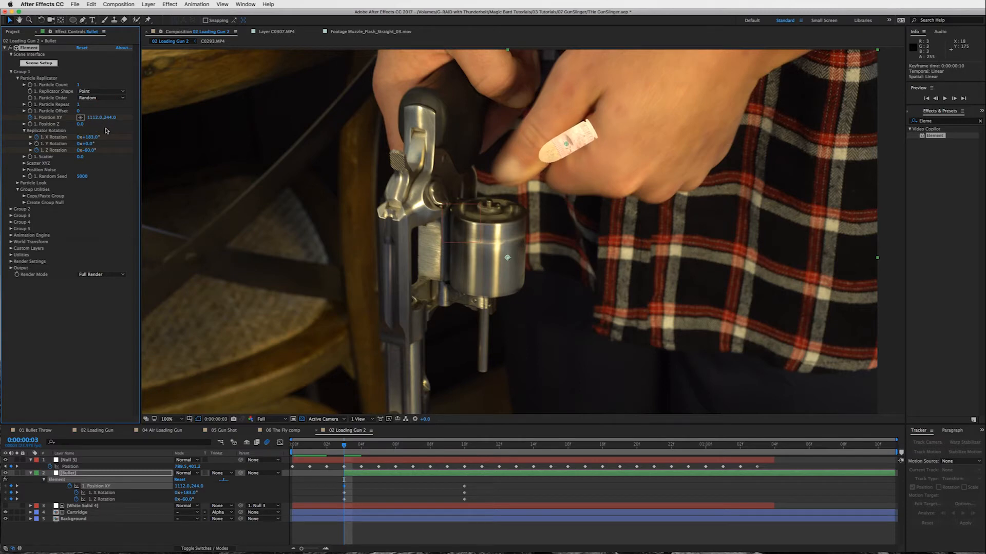
Keyframe the bullet's Position XY at 971.1, 397.1 on frame 7 and at 882, 512 on frame 10.
drag(345, 446, 409, 456)
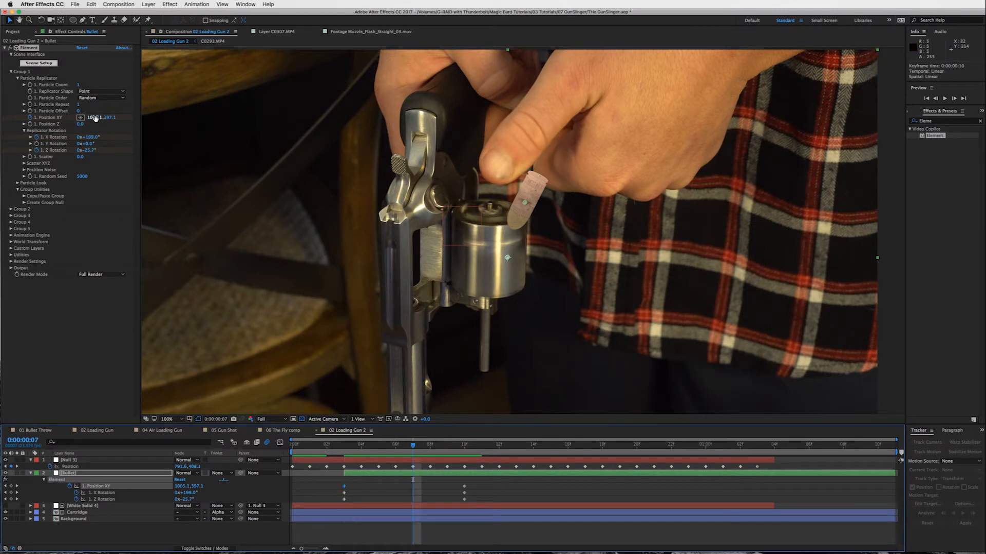
drag(94, 119, 77, 118)
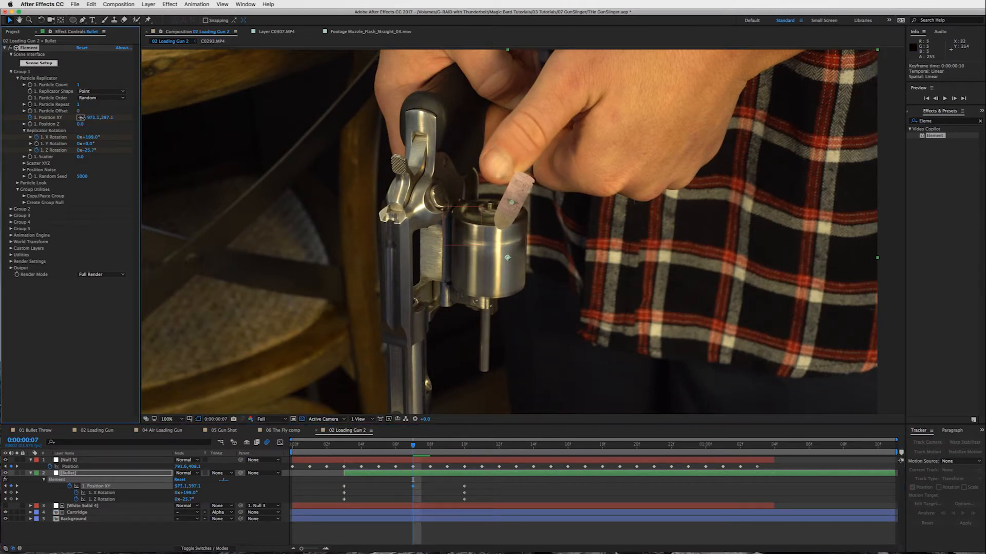
drag(410, 444, 464, 444)
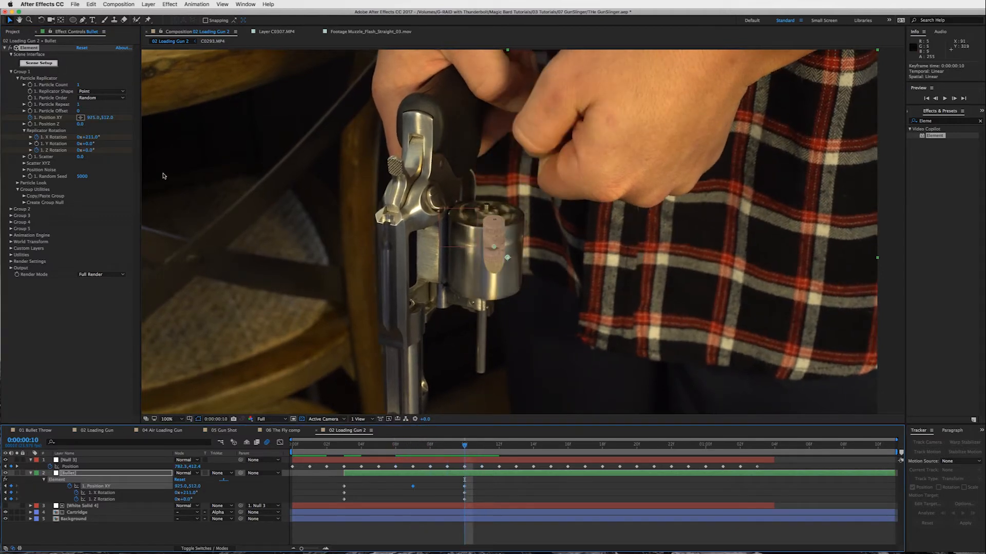
drag(95, 118, 73, 118)
Keyframe the bullet's Position XY at 912.1, 507 on frame 9 and at 842, 490 on frame 12.
drag(420, 445, 454, 455)
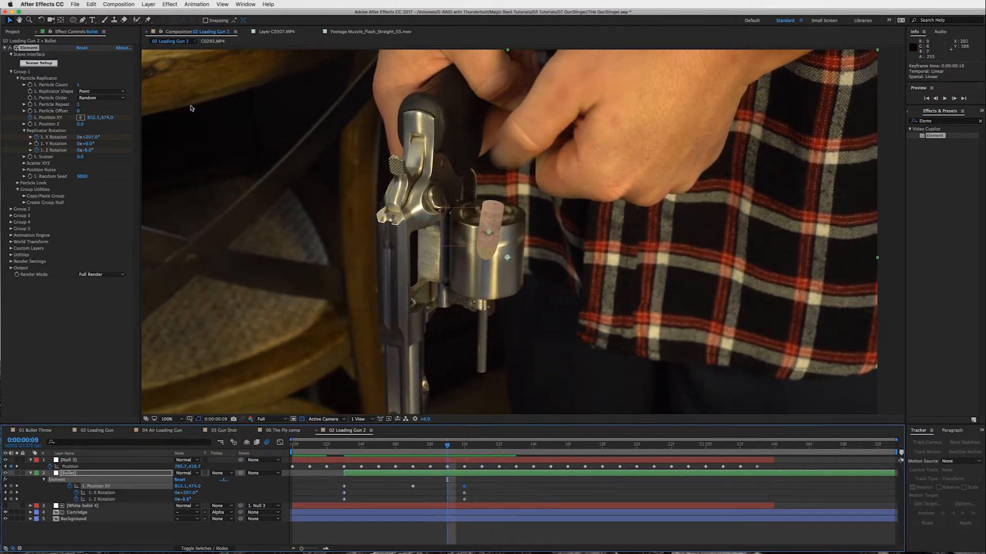
drag(109, 117, 126, 117)
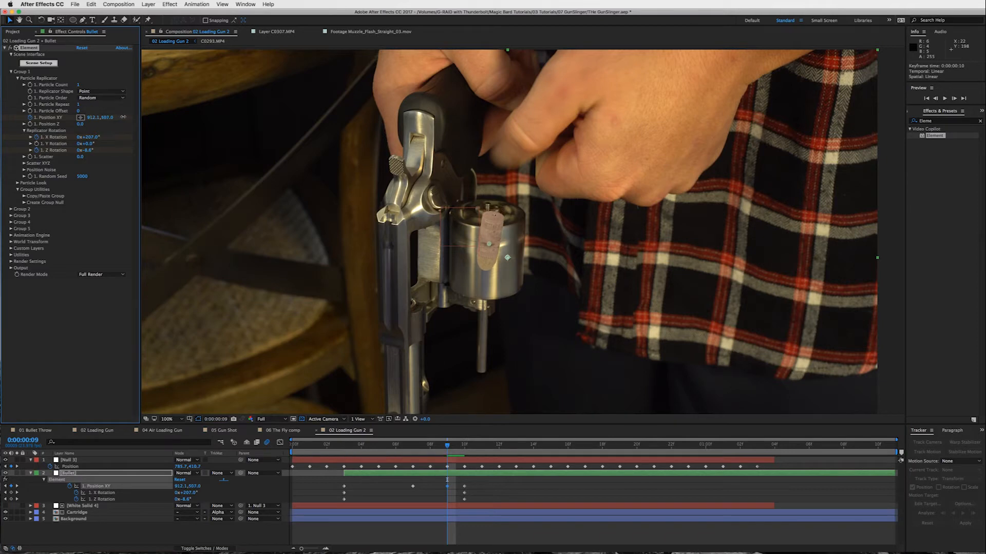
drag(436, 446, 499, 447)
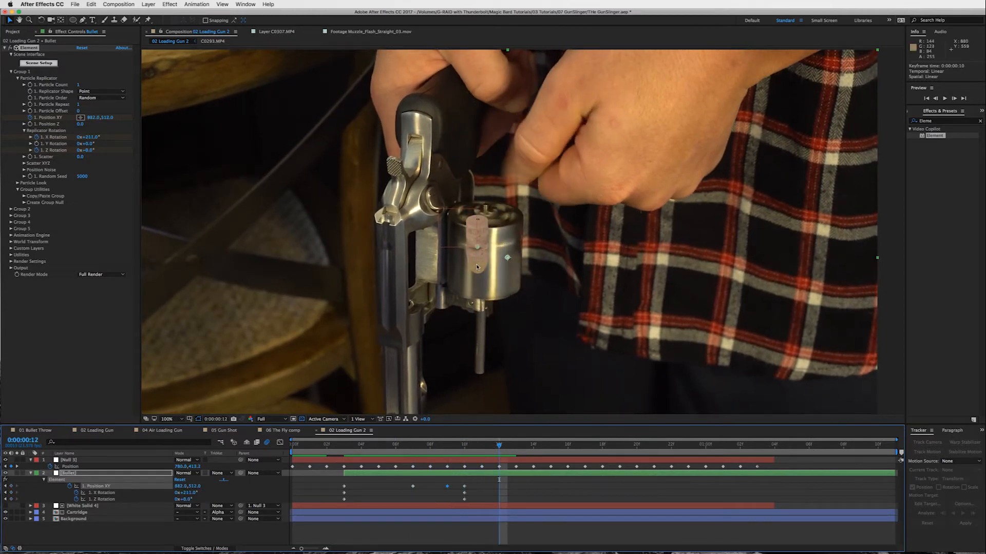
mouse_move(92, 121)
mouse_down()
mouse_move(80, 118)
mouse_move(110, 118)
mouse_move(99, 118)
mouse_up()
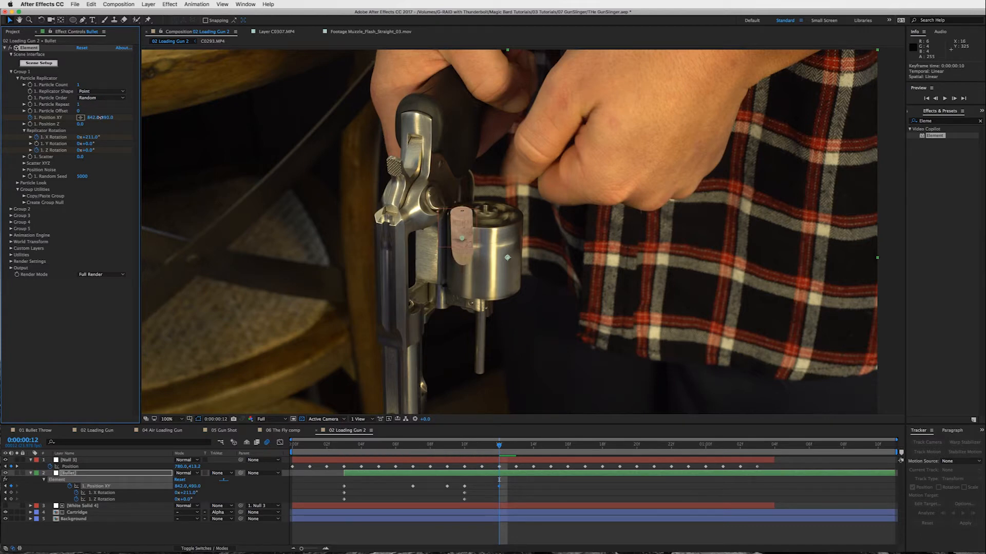
Move the White Solid 4 and Cartridge layers above the Bullet layer and return the playhead to frame 3.
click(85, 506)
shift+click(83, 513)
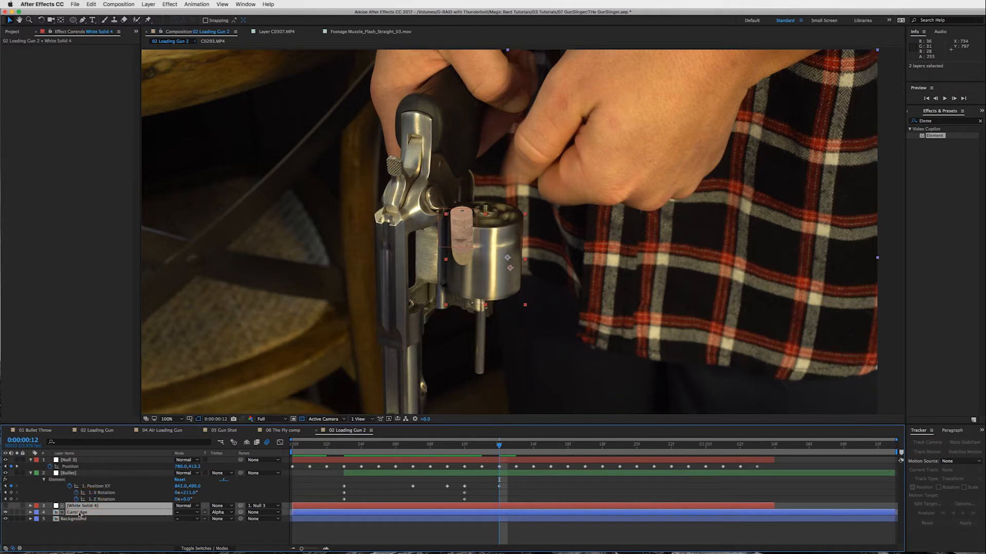
drag(84, 506, 90, 467)
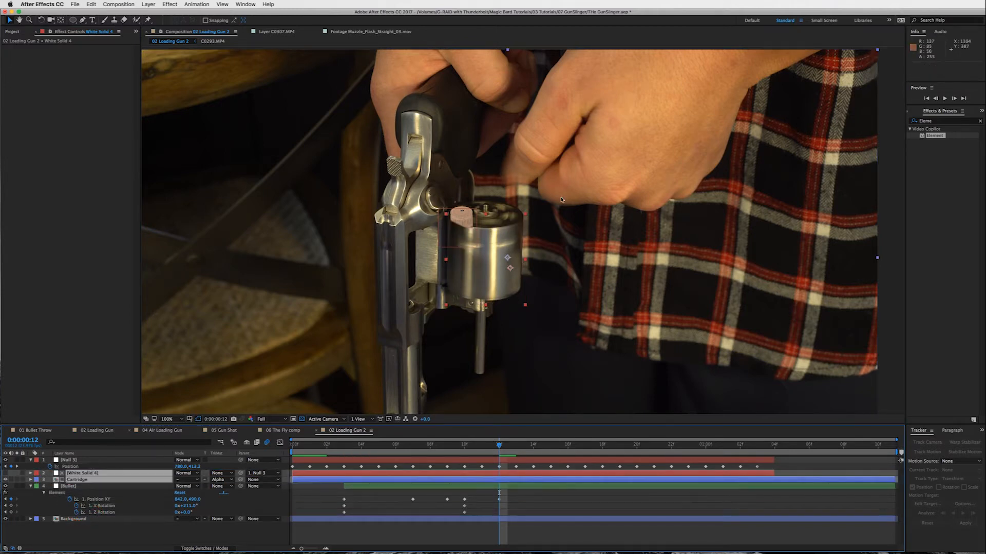
drag(495, 446, 349, 444)
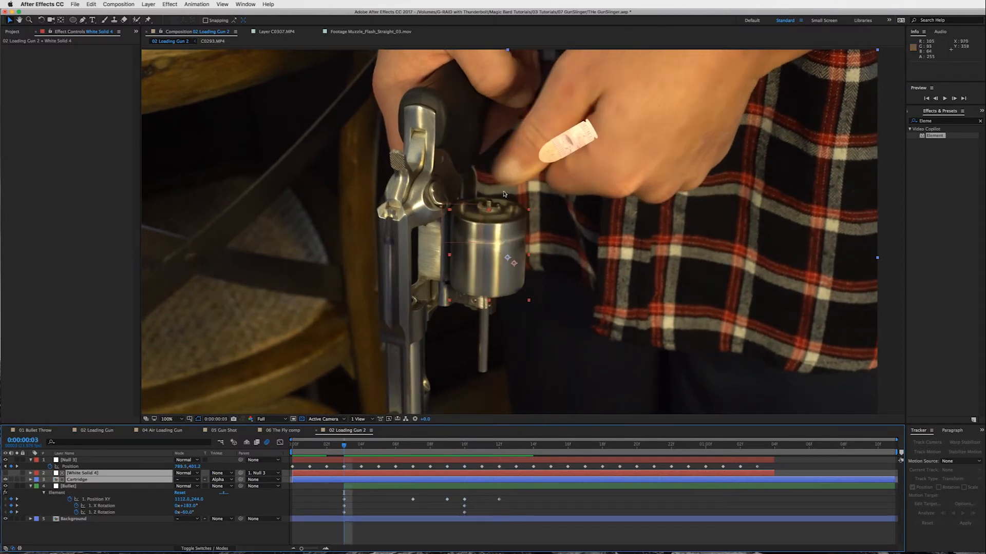
Try starting the Bullet layer at frame 4, and restore its start to frame 3.
key(Page_Down)
drag(343, 486, 359, 482)
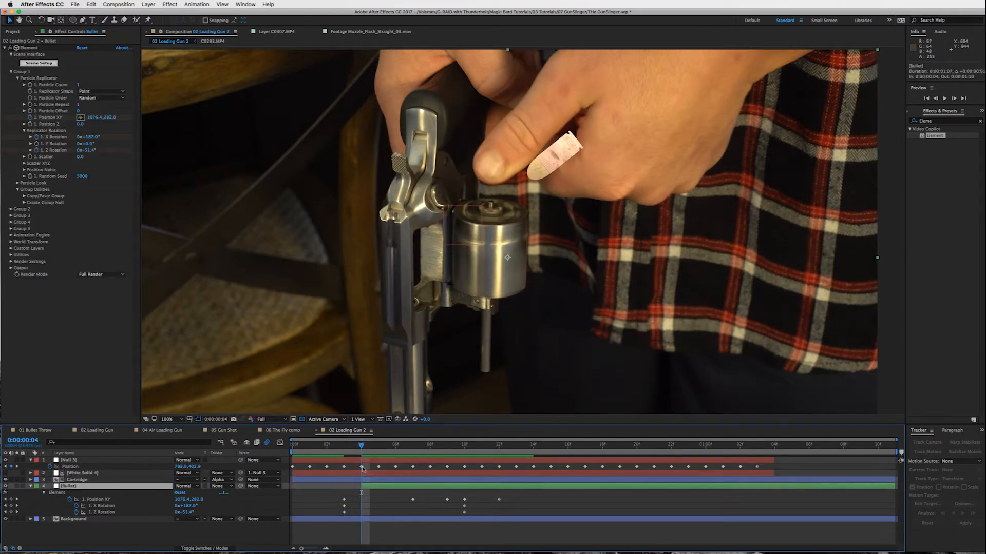
mouse_move(362, 448)
mouse_down()
mouse_move(413, 447)
mouse_move(347, 454)
mouse_move(363, 453)
mouse_up()
click(332, 539)
drag(361, 486, 343, 486)
click(352, 447)
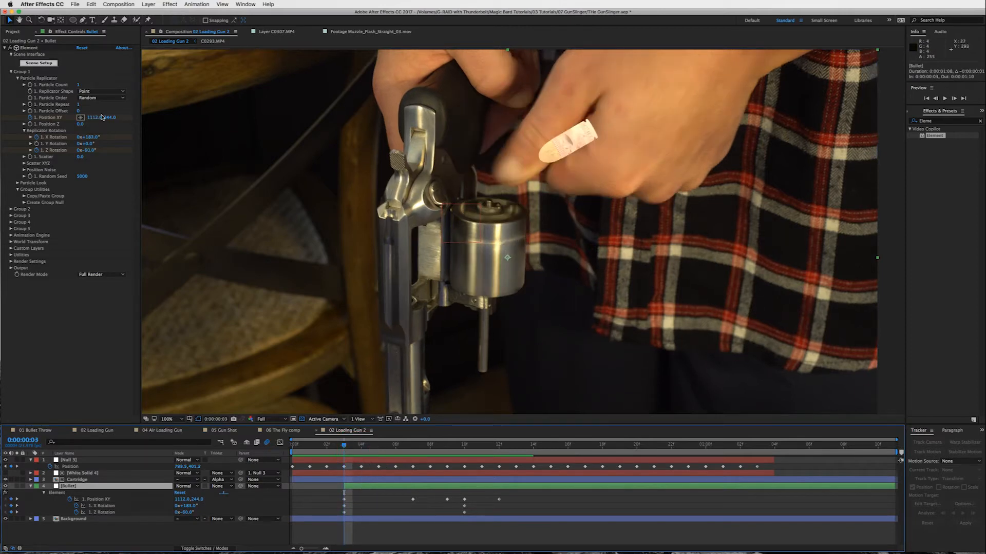
Raise the bullet at frame 3 by setting its Position XY to 1112, 221.
drag(108, 119, 94, 121)
Duplicate the Background layer, place the copy directly below Null 3, and trim its start to frame 3.
click(97, 519)
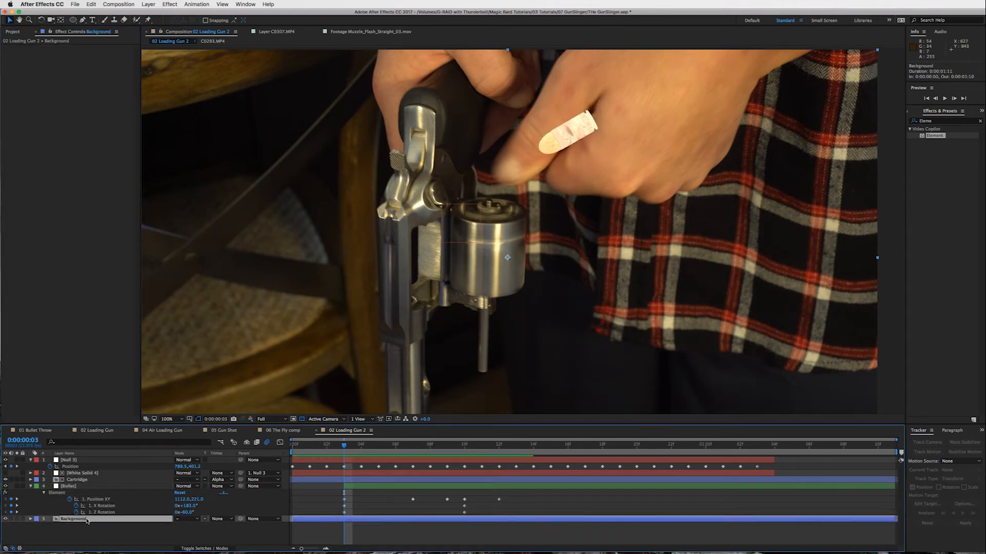
key(ctrl+d)
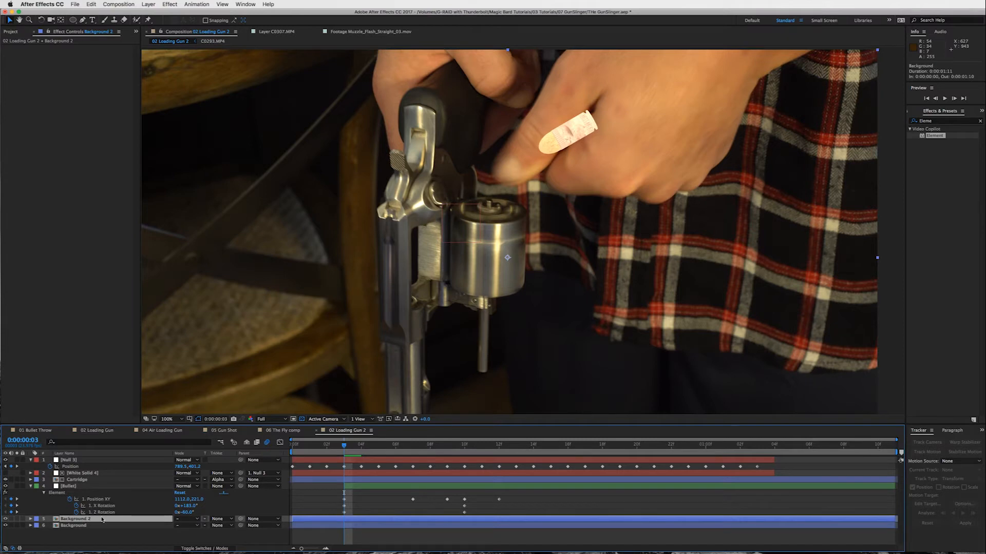
drag(92, 519, 105, 471)
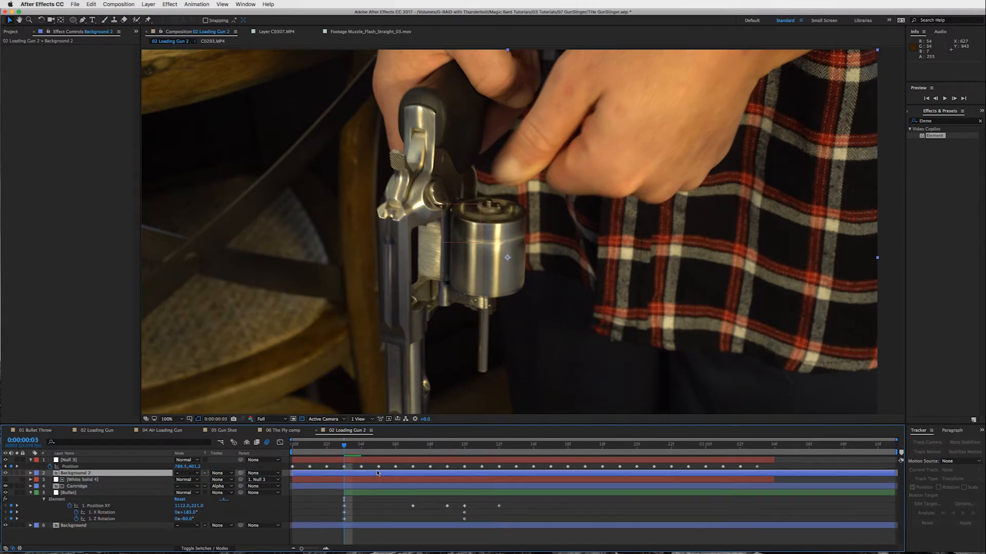
drag(290, 472, 343, 473)
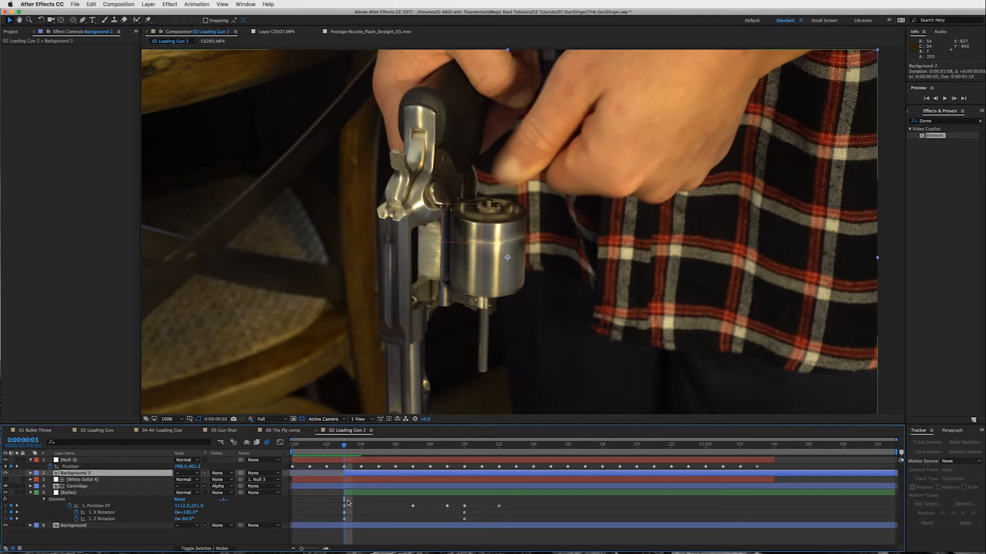
click(353, 472)
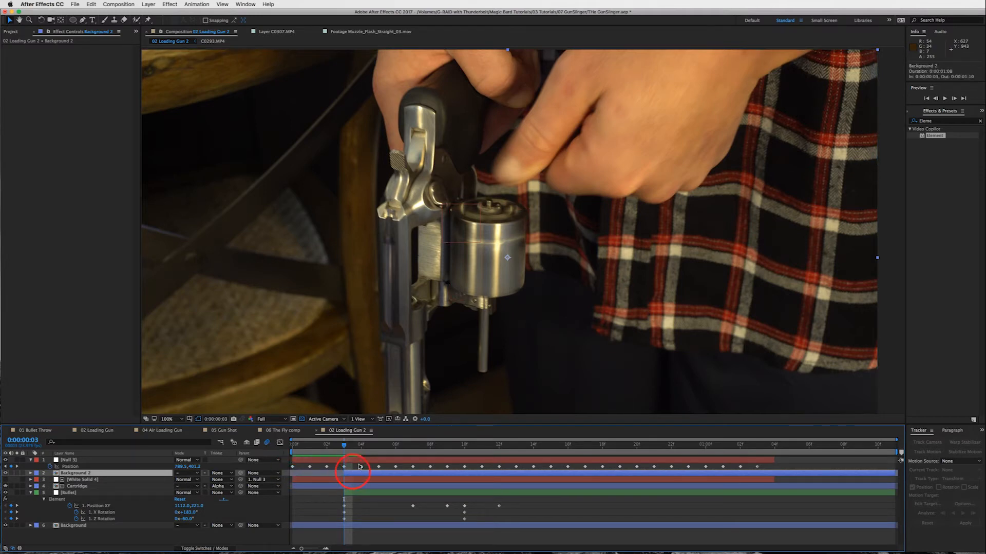
Draw a closed mask around the thumb on Background 2 with the Pen tool and enable Mask Path keyframing at frame 3.
click(83, 20)
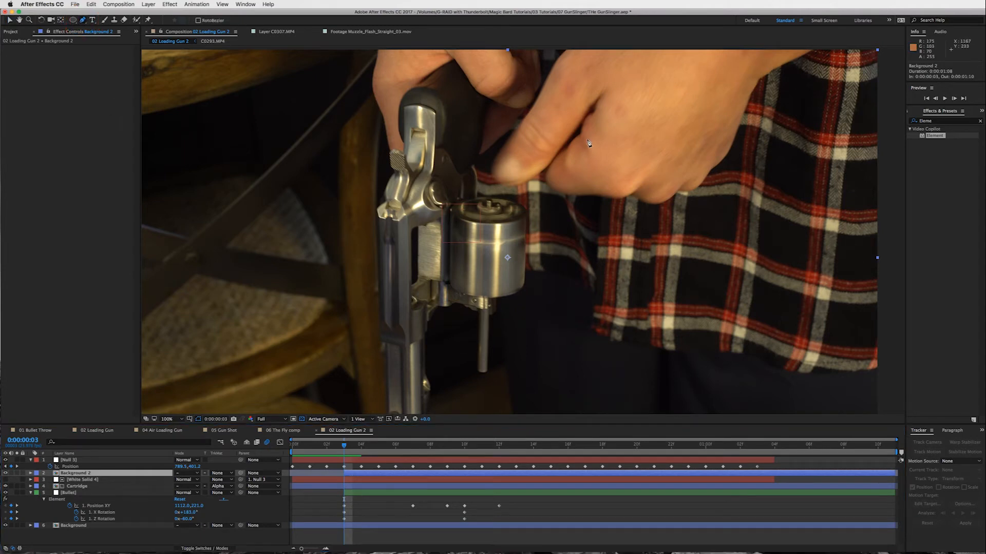
scroll(586, 144, up, 2)
drag(585, 115, 554, 308)
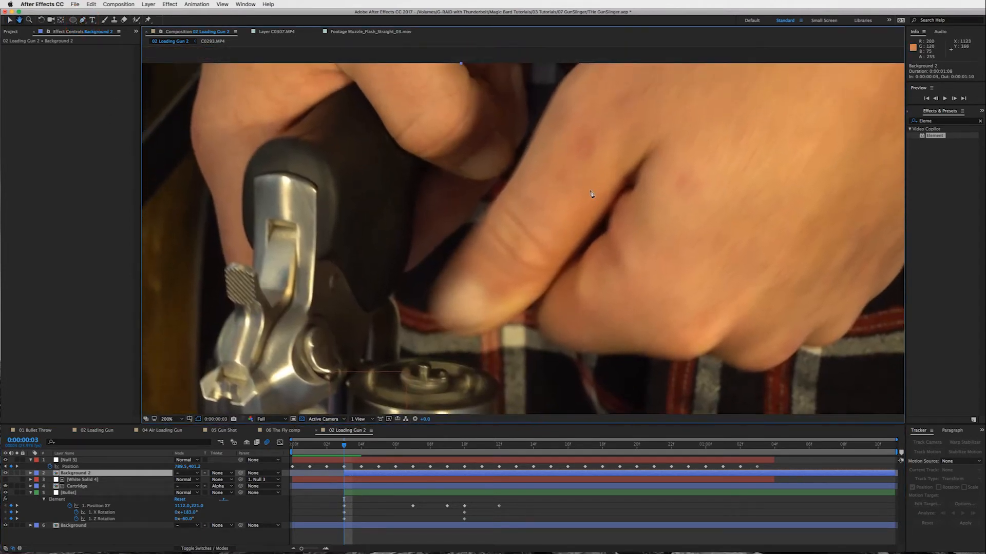
click(551, 94)
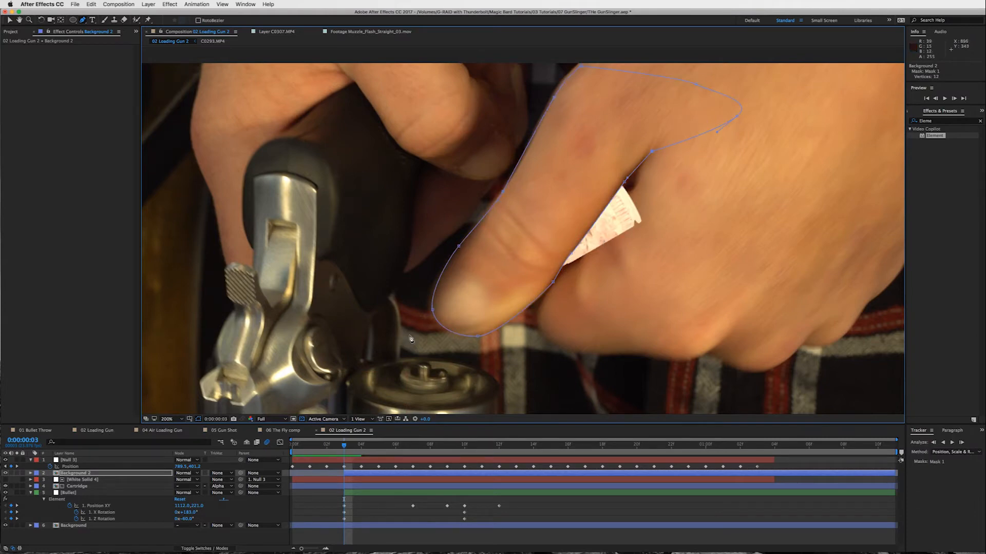
key(m)
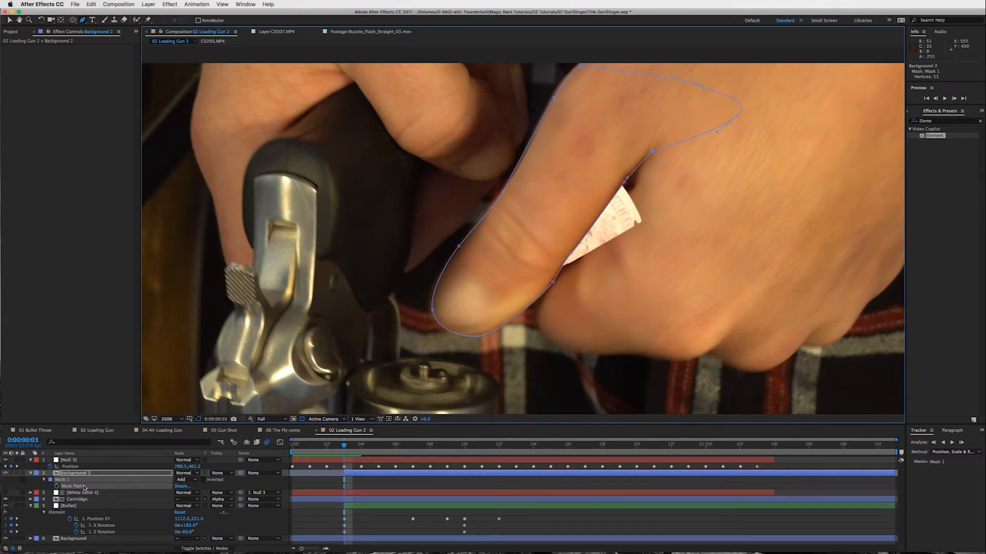
click(56, 486)
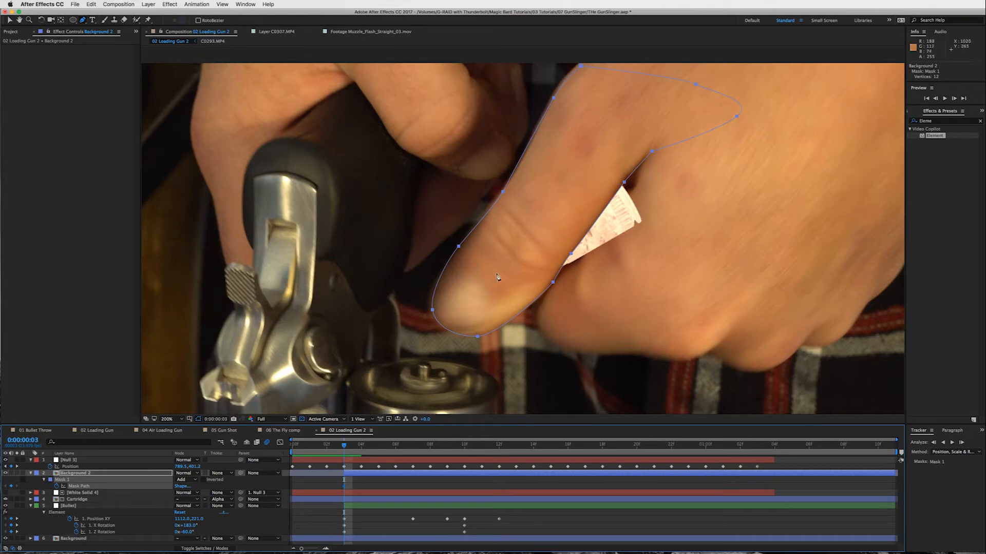
Advance frame by frame from frame 4 and reshape the mask path to follow the moving thumb.
key(Page_Down)
drag(553, 283, 522, 274)
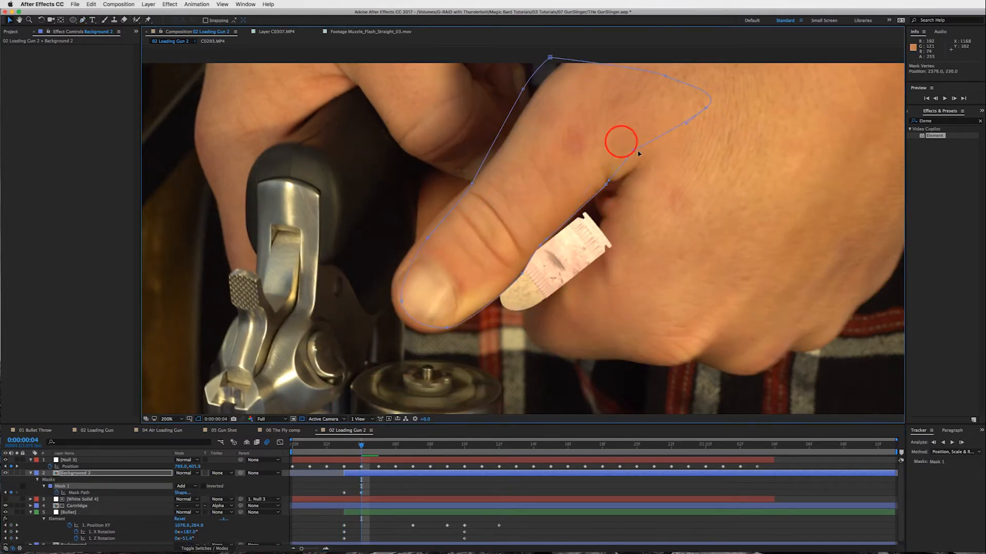
key(Page_Down)
drag(522, 274, 528, 276)
drag(402, 302, 397, 296)
key(Page_Down)
key(Page_Down)
drag(543, 243, 565, 236)
key(Page_Down)
drag(607, 183, 613, 185)
key(Page_Down)
drag(450, 334, 451, 308)
click(612, 186)
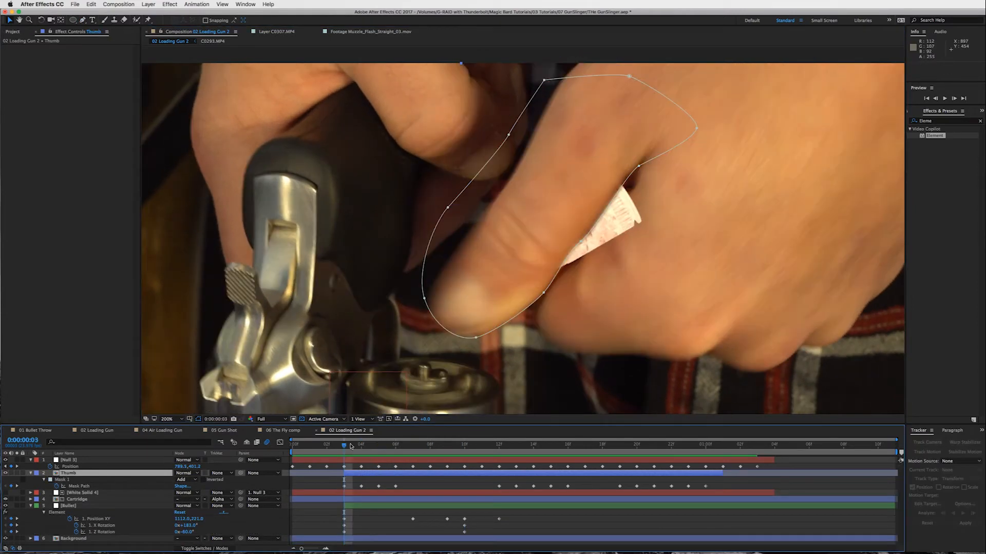
Trim the Bullet layer's out point to frame 11 so it ends once the bullet is inside the cylinder.
mouse_move(344, 447)
mouse_down()
mouse_move(551, 446)
mouse_move(344, 463)
mouse_up()
click(70, 473)
click(376, 508)
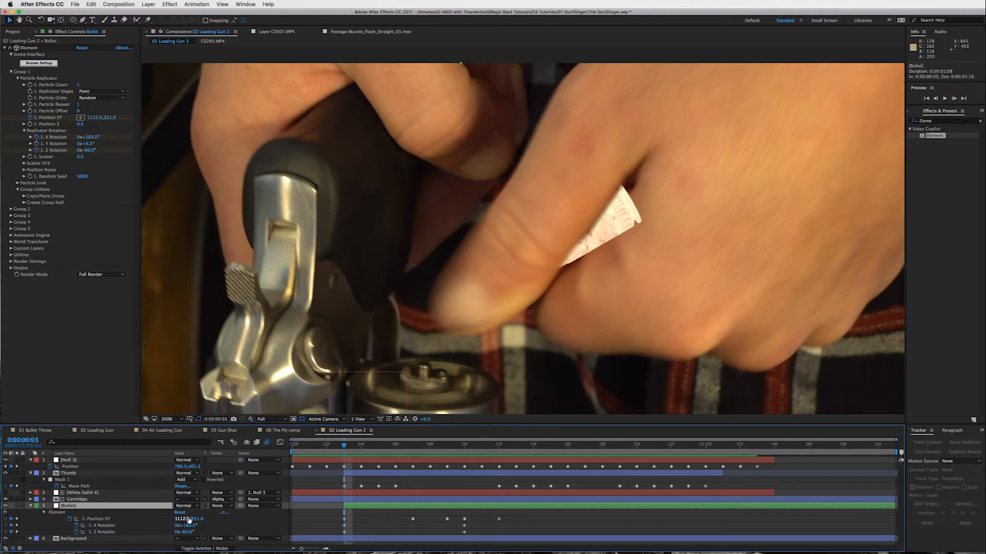
drag(198, 519, 171, 517)
drag(342, 443, 499, 445)
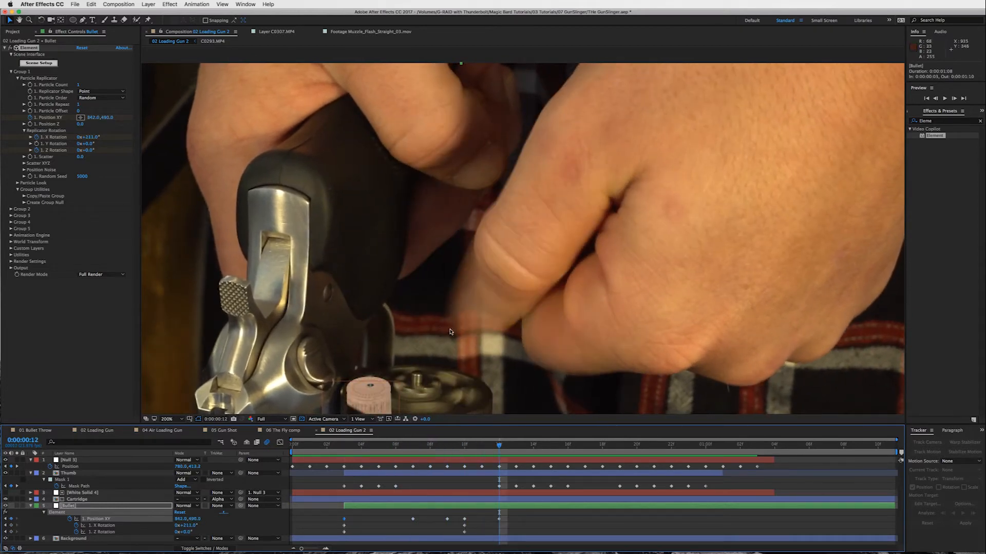
key(space)
drag(473, 312, 472, 261)
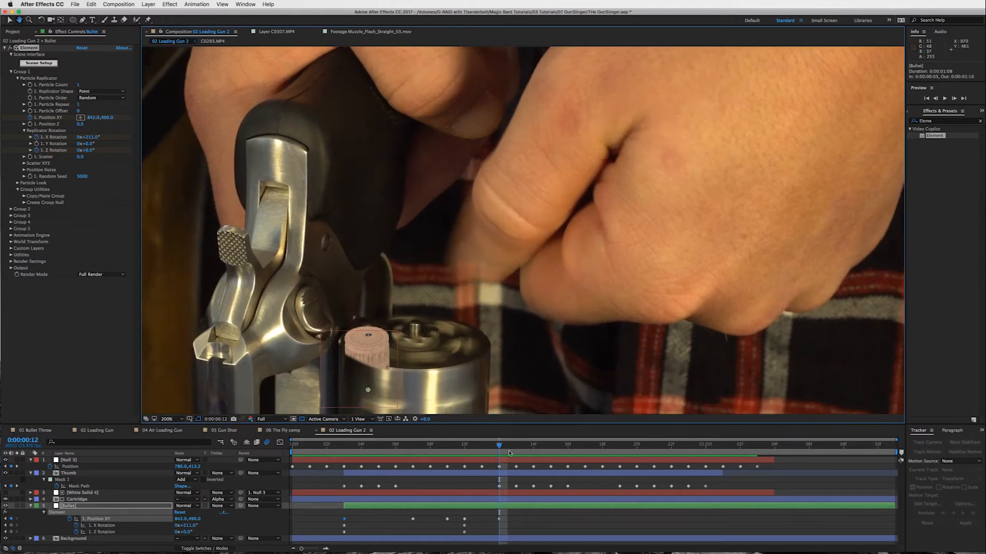
mouse_move(499, 445)
mouse_down()
mouse_move(595, 449)
mouse_move(462, 450)
mouse_move(518, 452)
mouse_move(494, 451)
mouse_up()
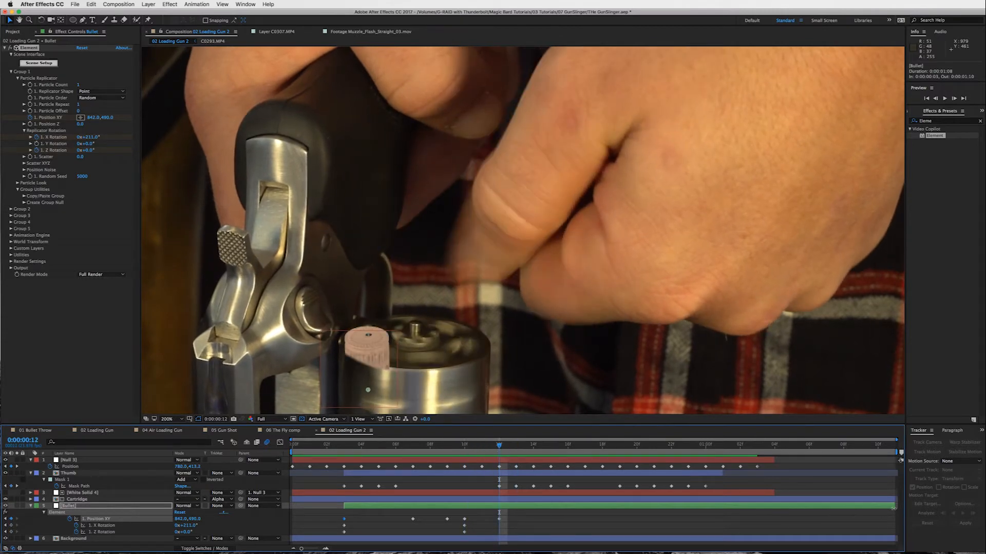
drag(893, 507, 501, 507)
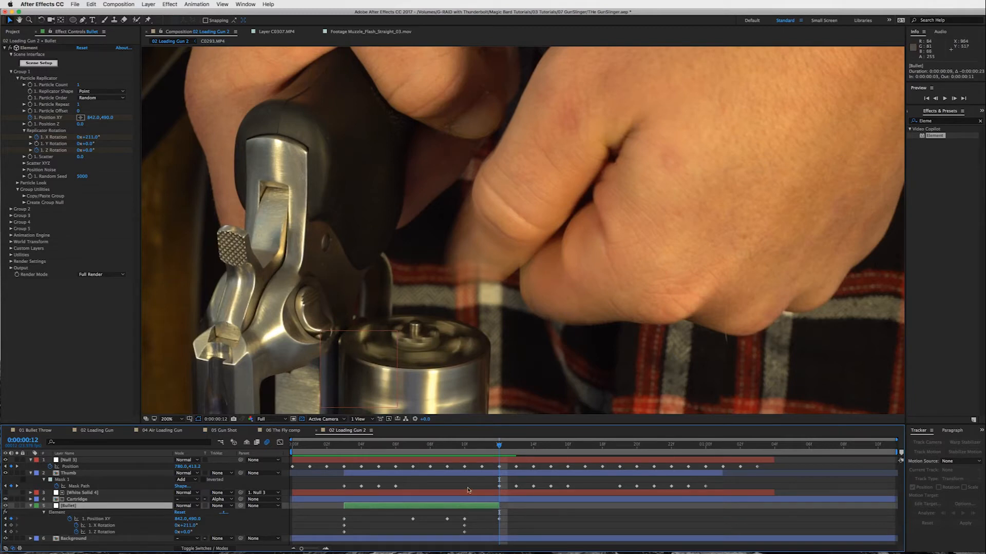
At frame 5, create a new 1920 x 1080 px black solid directly above the Bullet layer.
drag(497, 445, 378, 443)
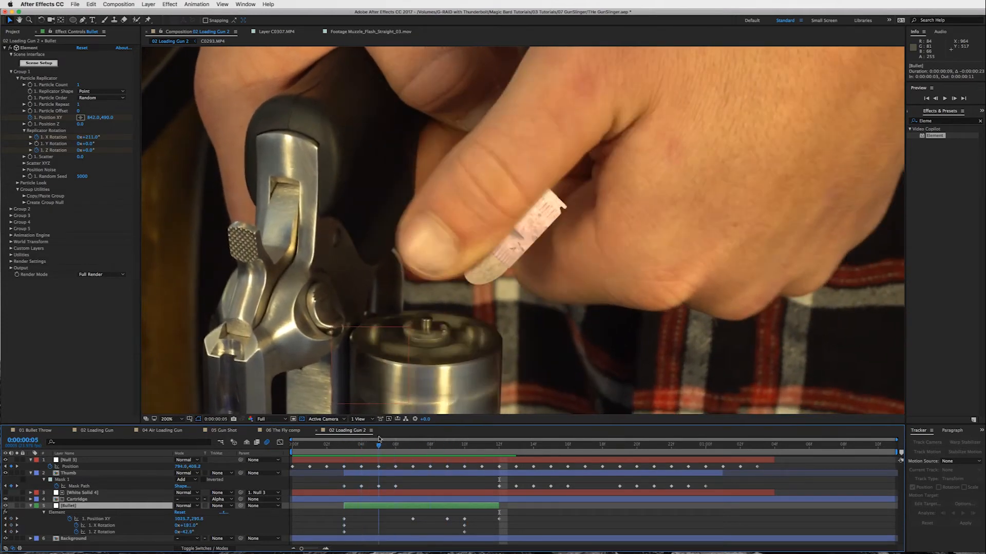
click(156, 4)
mouse_move(169, 14)
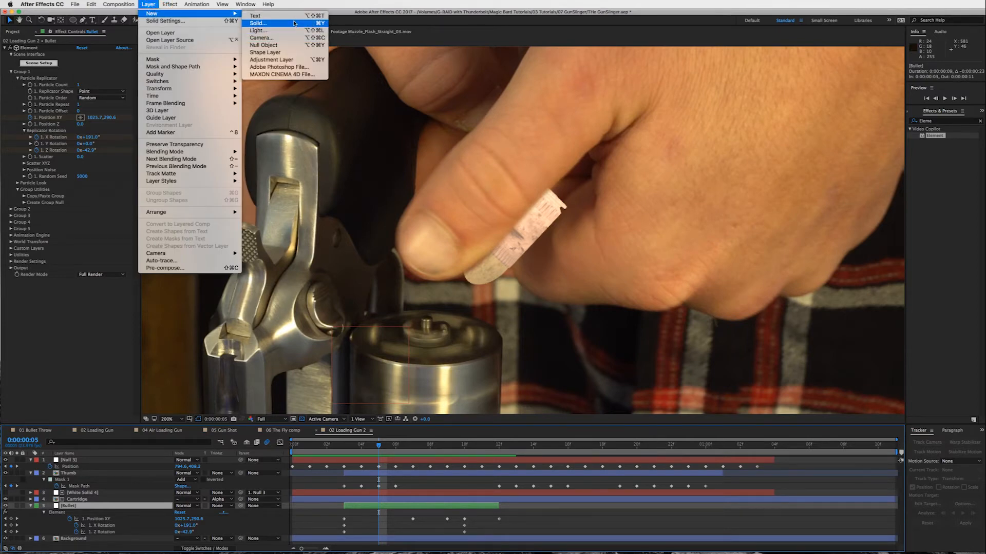
click(294, 23)
click(639, 315)
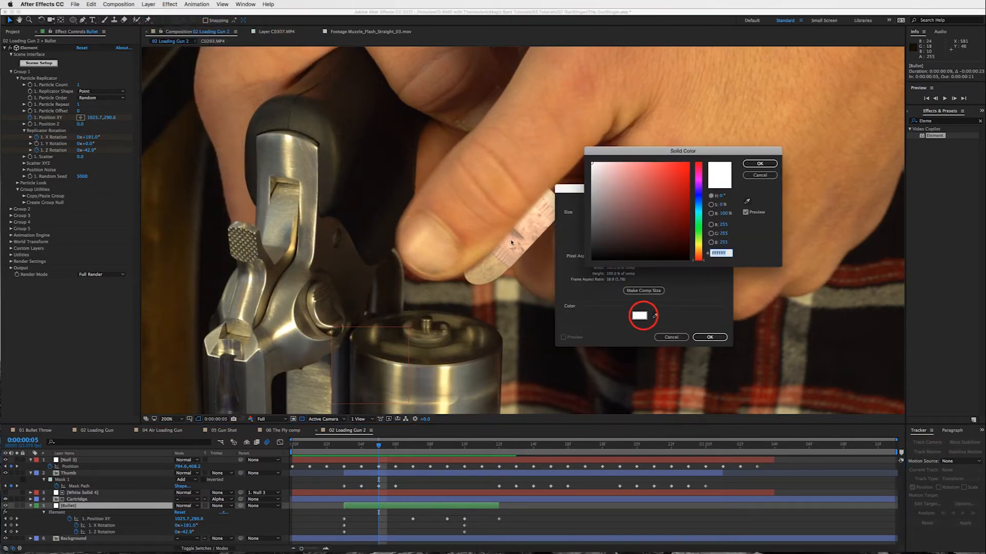
drag(685, 228, 690, 261)
click(760, 164)
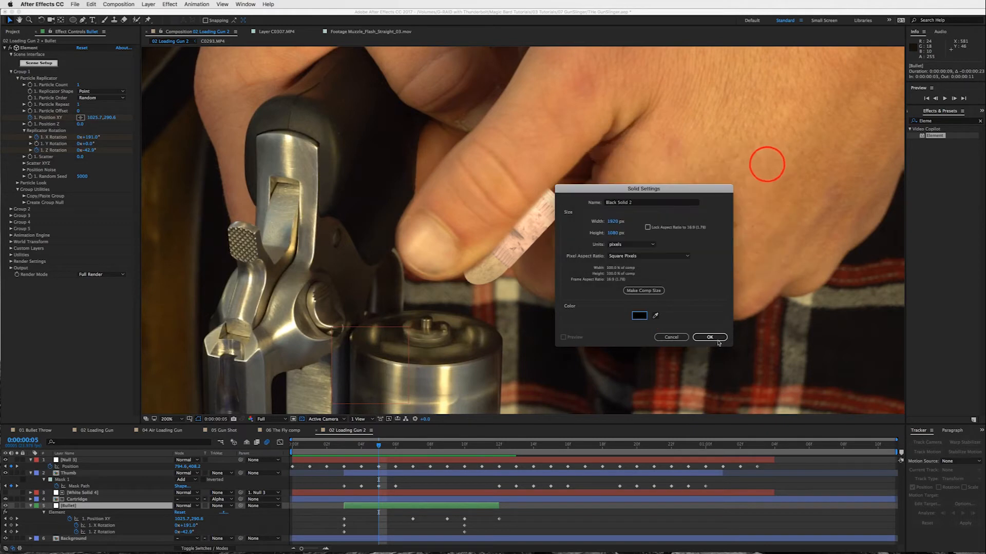
click(709, 337)
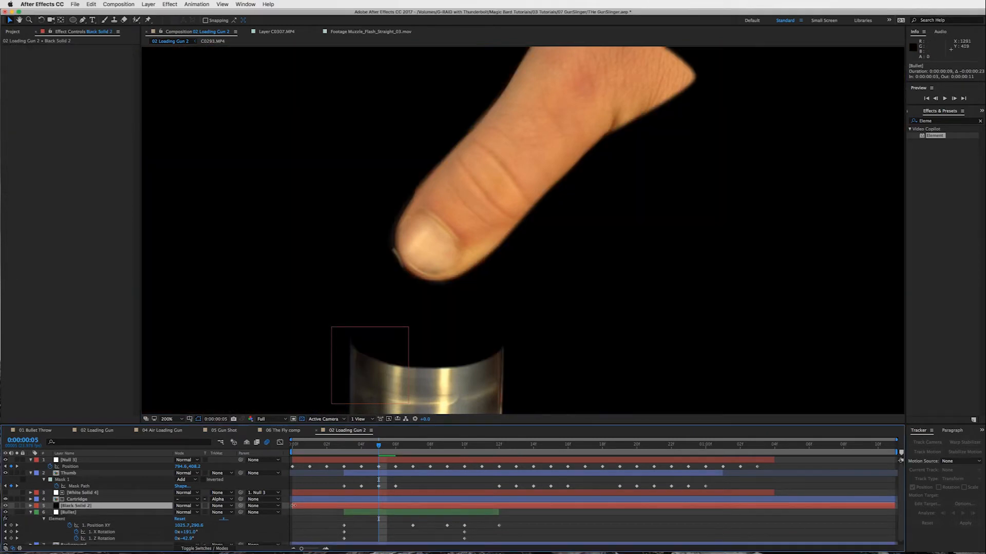
Trim the black solid to start at frame 4 and end at frame 11, and hide it.
drag(292, 506, 358, 508)
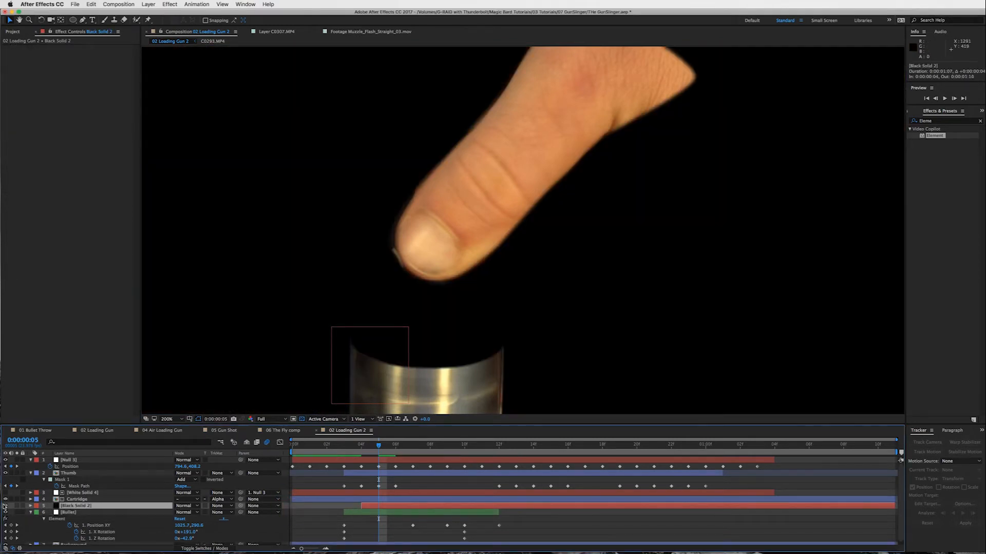
click(5, 507)
drag(895, 507, 499, 508)
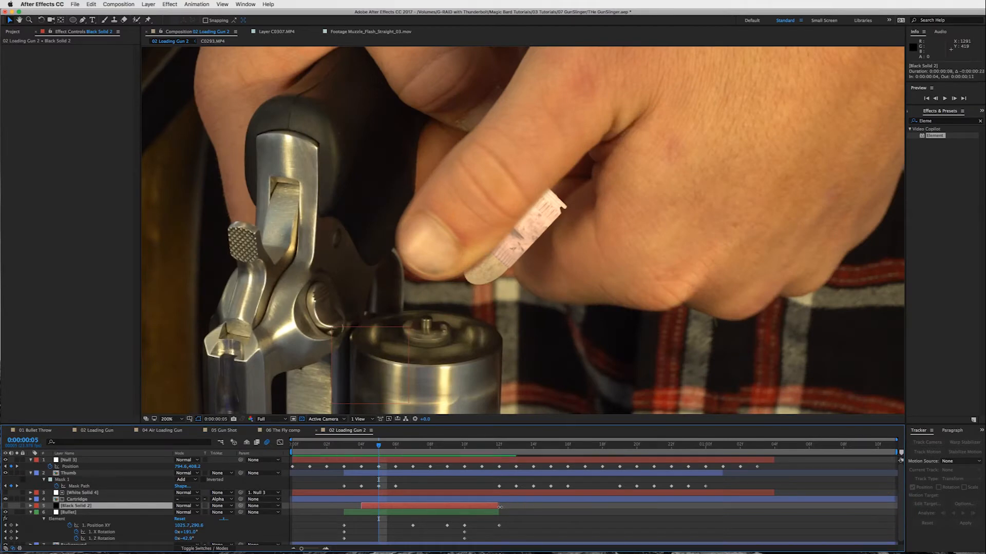
Shorten the black solid so its out point falls at frame 6.
click(367, 446)
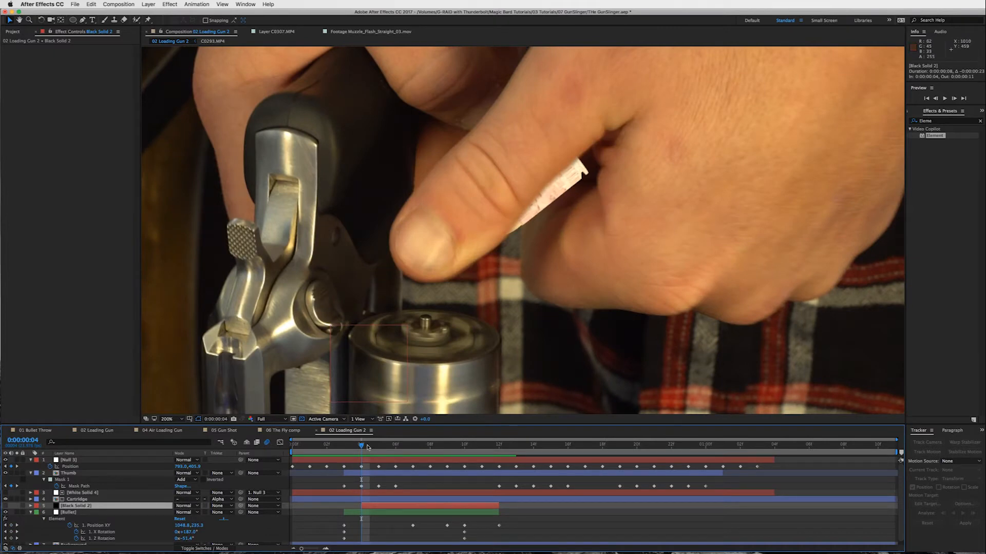
click(362, 446)
key(Page_Down)
key(Page_Down)
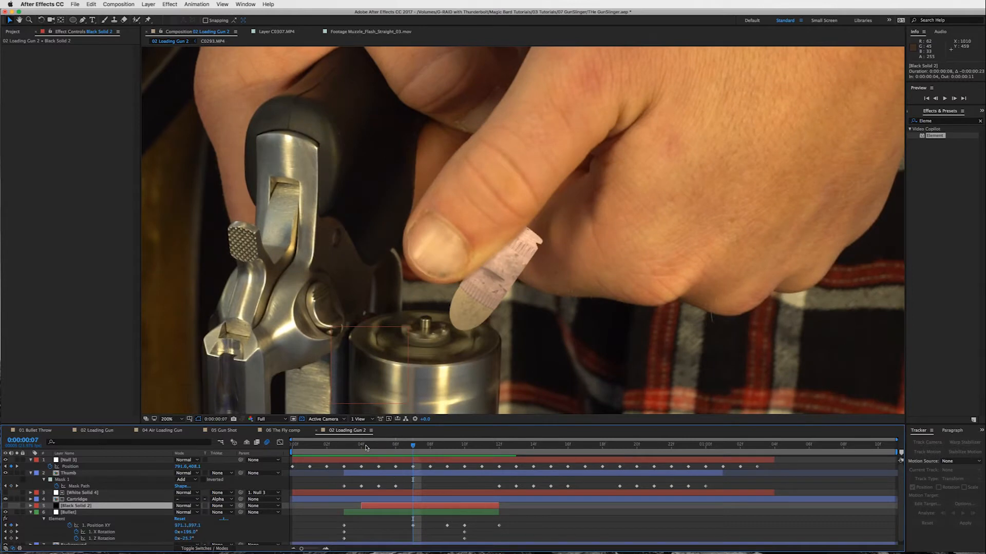
key(Page_Down)
drag(497, 505, 422, 507)
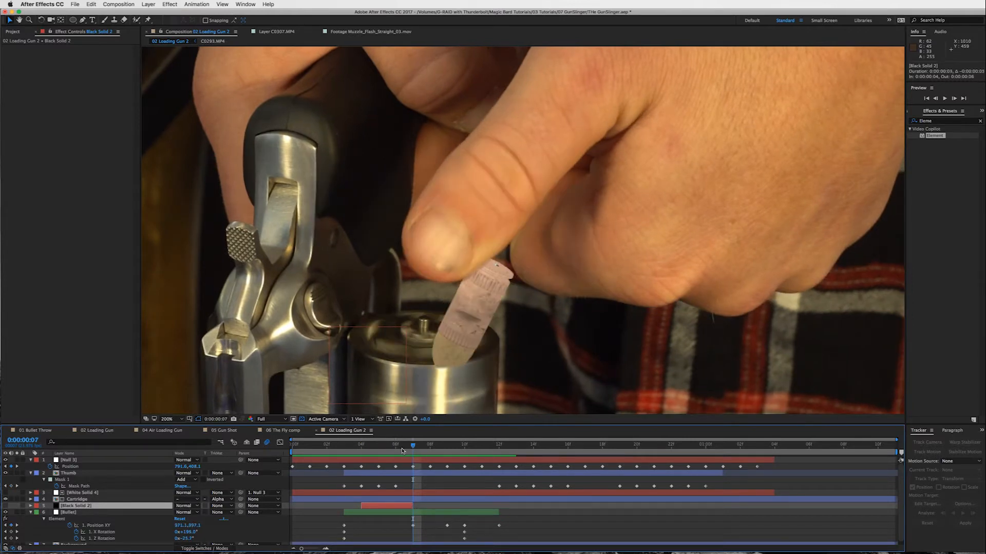
Step back and forth between frames 4 and 7 to examine where the bullet should cast a shadow on the hand.
key(Page_Up)
key(Page_Up)
key(Page_Up)
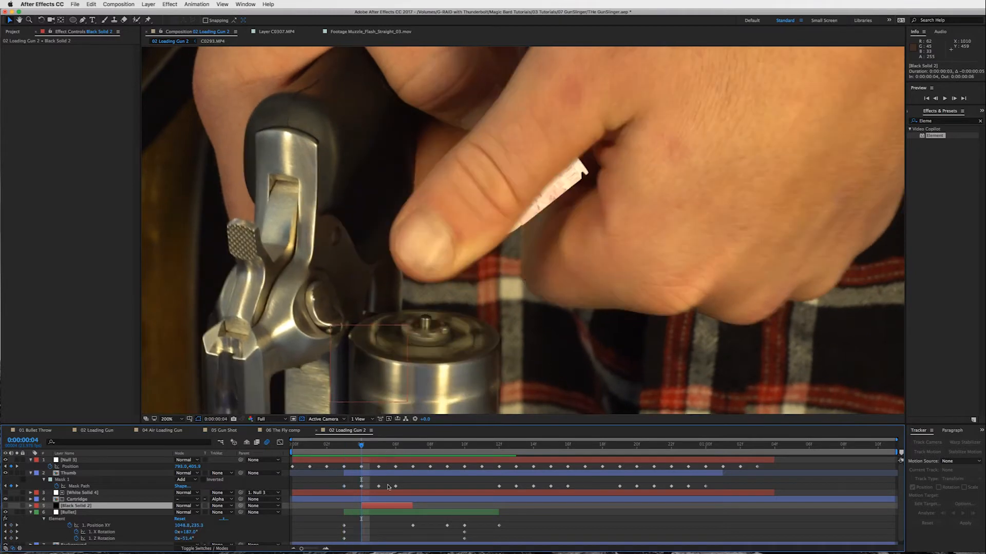
key(Page_Down)
key(Page_Down)
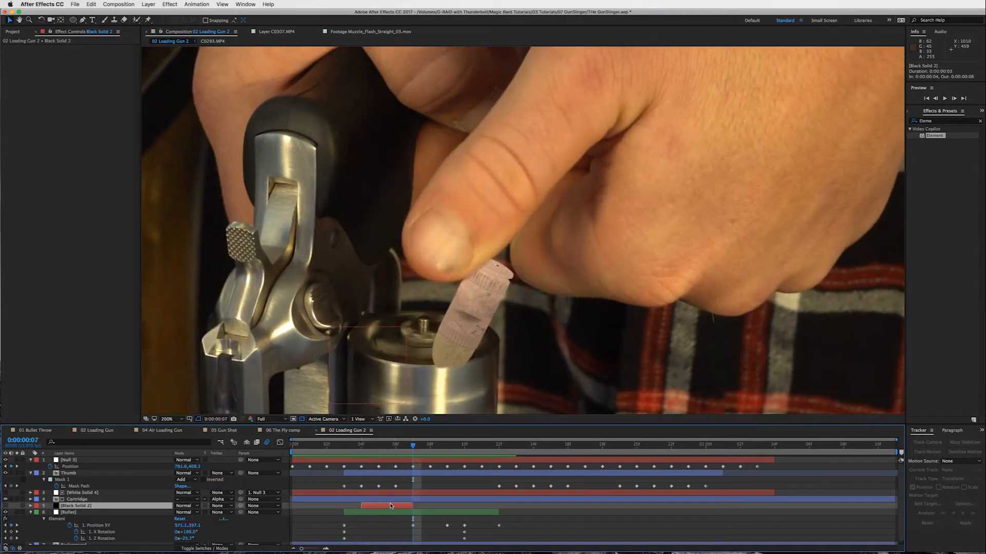
key(Page_Up)
key(Page_Up)
key(Page_Down)
key(Page_Down)
key(Page_Up)
key(Page_Up)
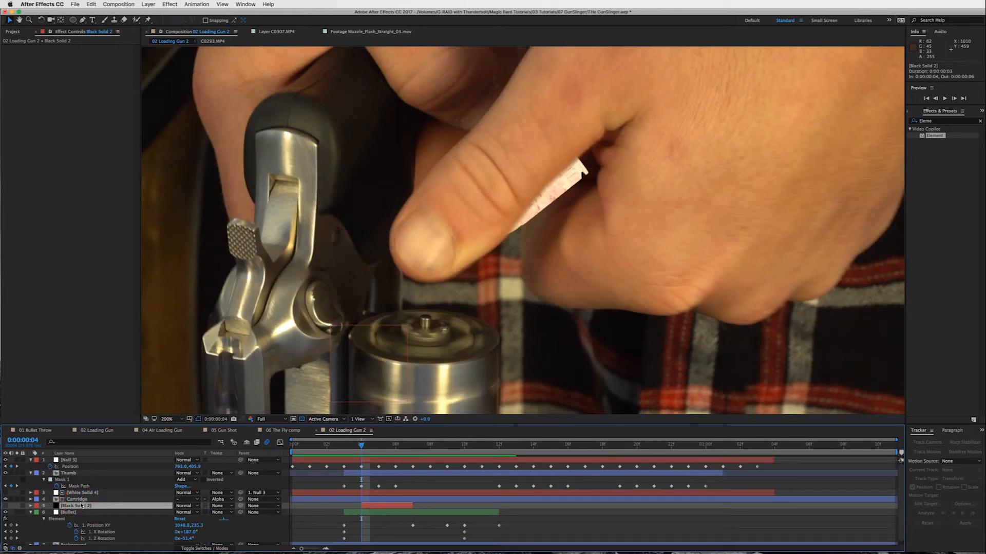
Rename the black solid to Bullet Shadow and move it directly below the Bullet layer.
key(Return)
text(Bullet Sh)
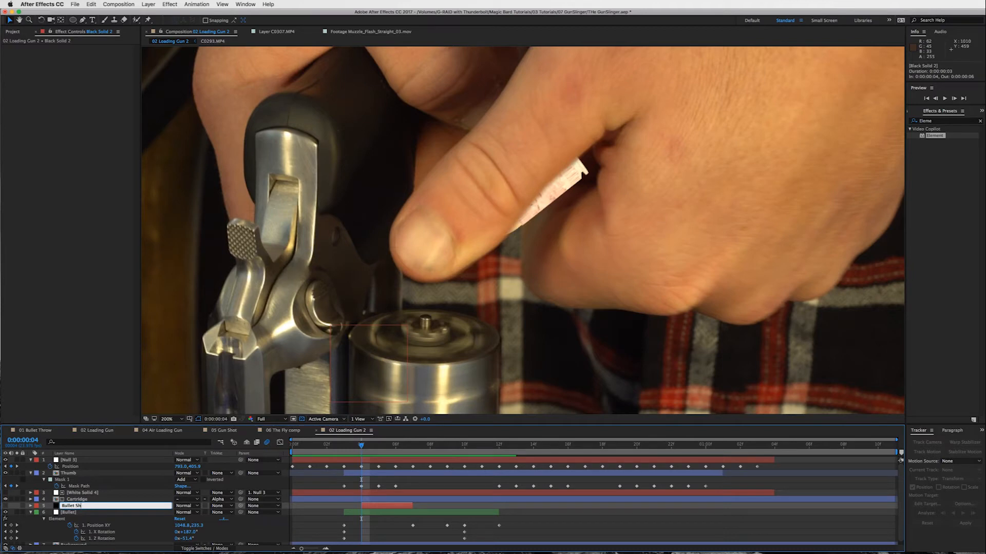
key(Return)
drag(75, 507, 74, 517)
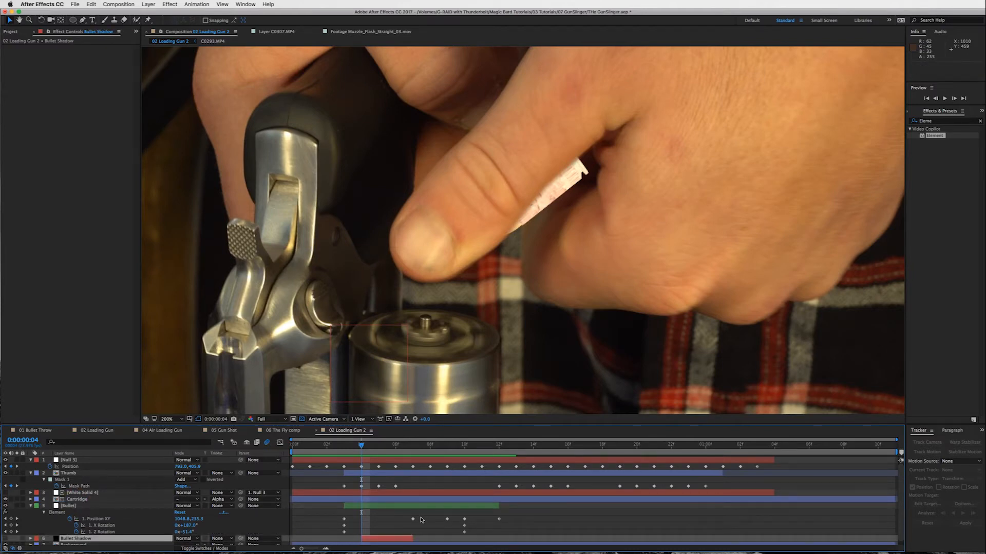
At frame 4, draw a closed eight-point mask on Bullet Shadow over the finger just below the bullet and make the layer visible.
scroll(421, 520, down, 1)
click(82, 20)
click(569, 207)
click(551, 231)
click(530, 264)
click(533, 292)
click(553, 305)
click(573, 264)
click(595, 218)
click(594, 199)
click(569, 208)
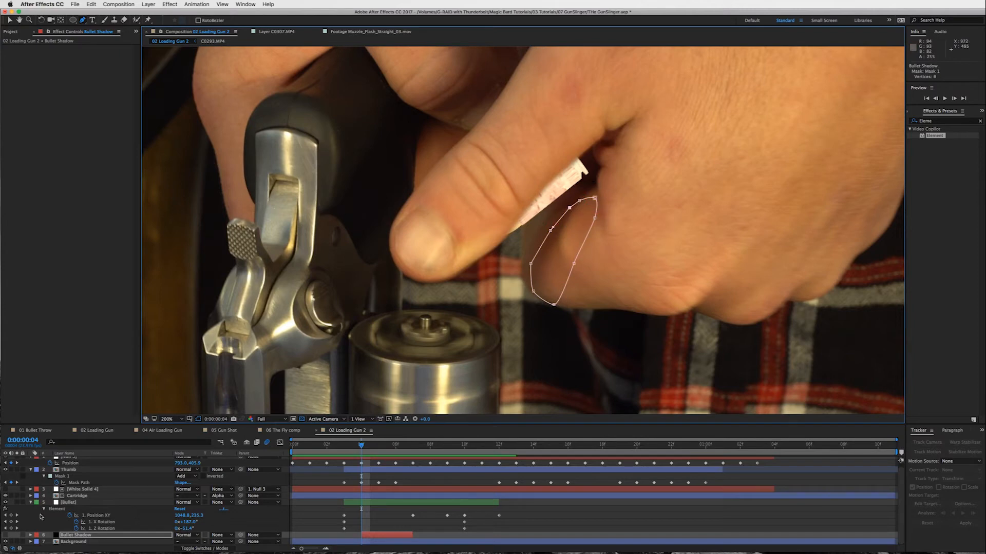
click(6, 536)
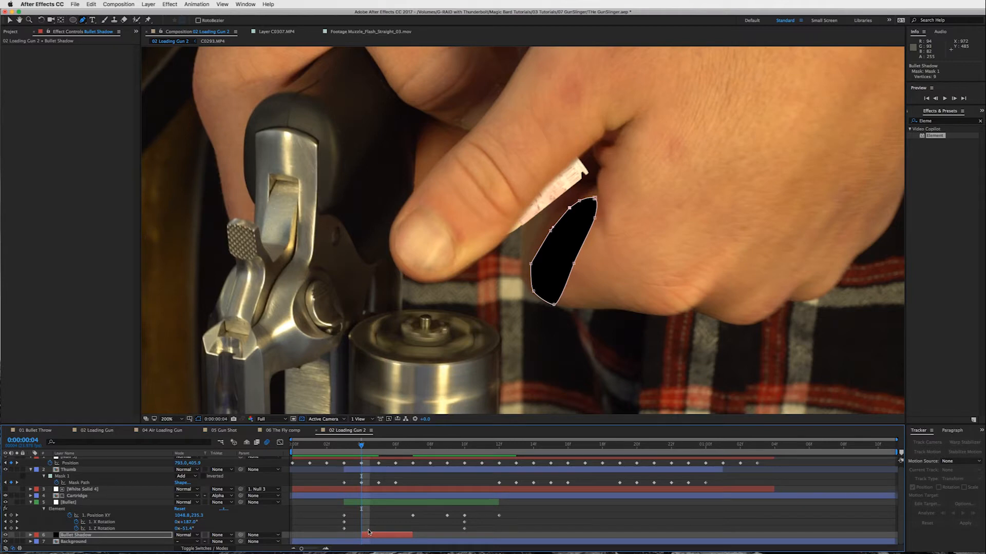
Set the Mask Feather of the Bullet Shadow mask to 15 pixels.
key(m)
key(m)
click(183, 522)
key(Return)
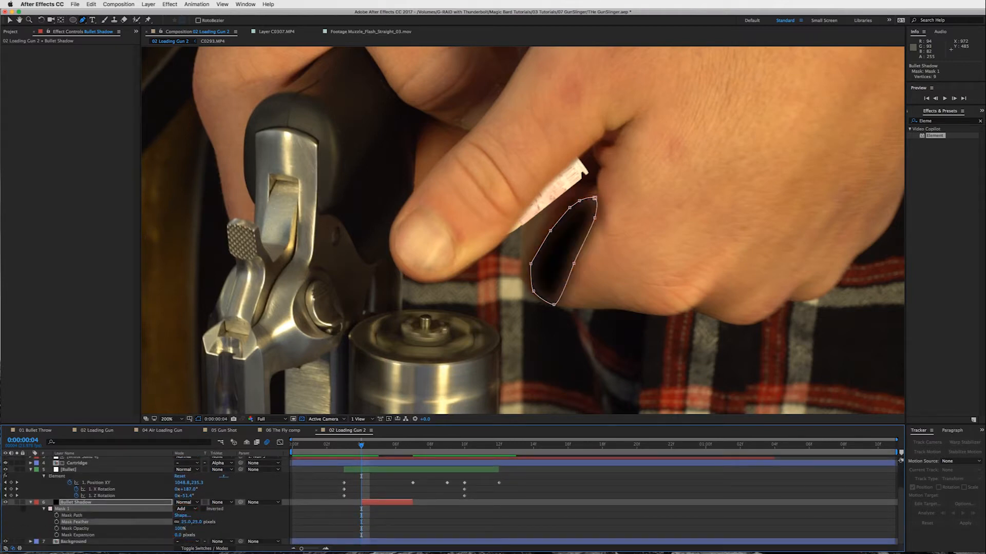
click(186, 522)
text(15)
key(Return)
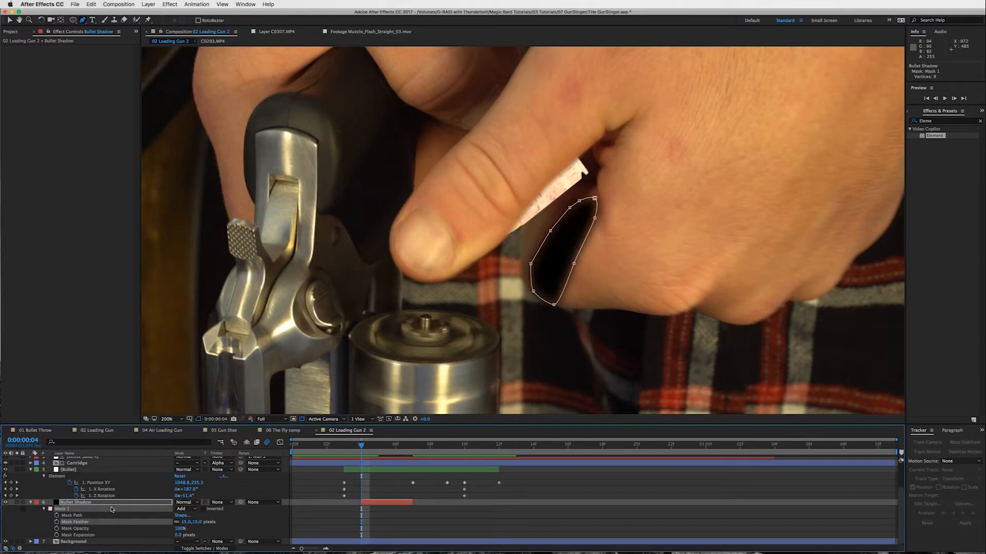
Lower the Bullet Shadow layer's opacity to 50%.
key(u)
click(177, 536)
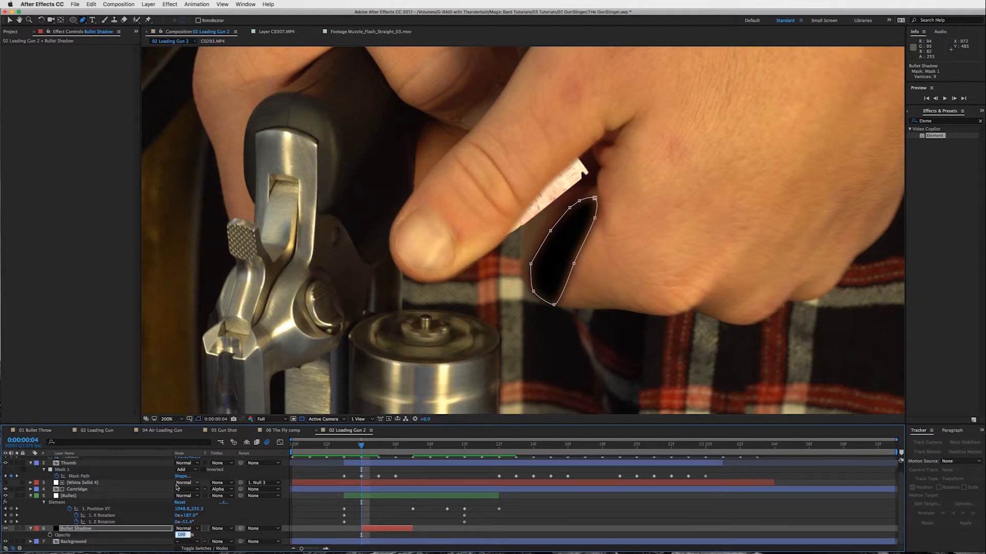
text(50)
key(Return)
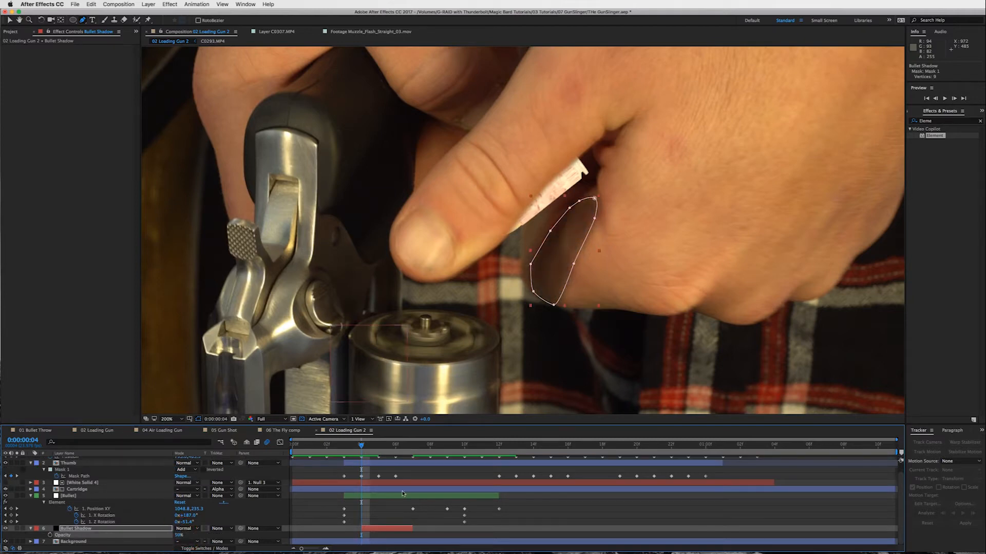
click(421, 524)
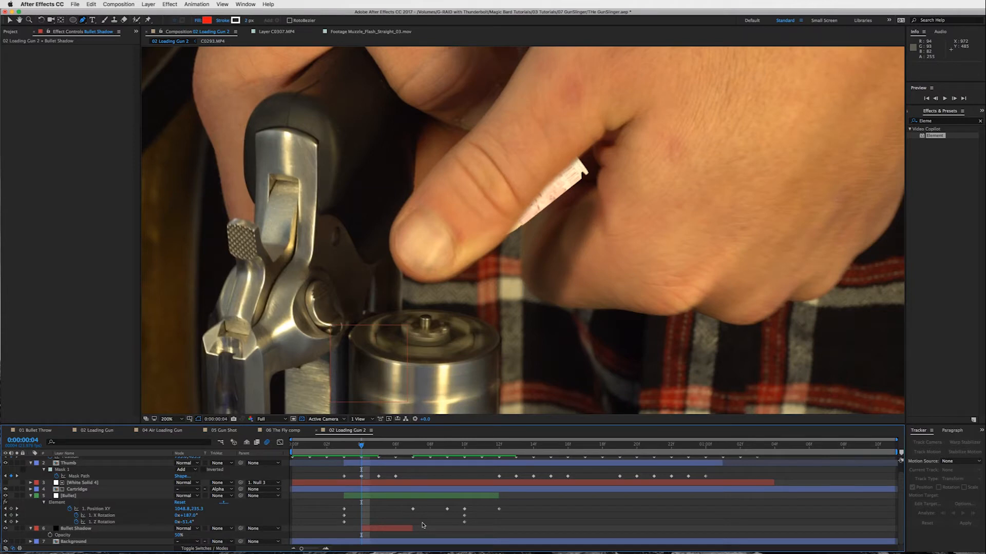
Enable Mask Path keyframing on the Bullet Shadow mask at frame 4.
click(385, 529)
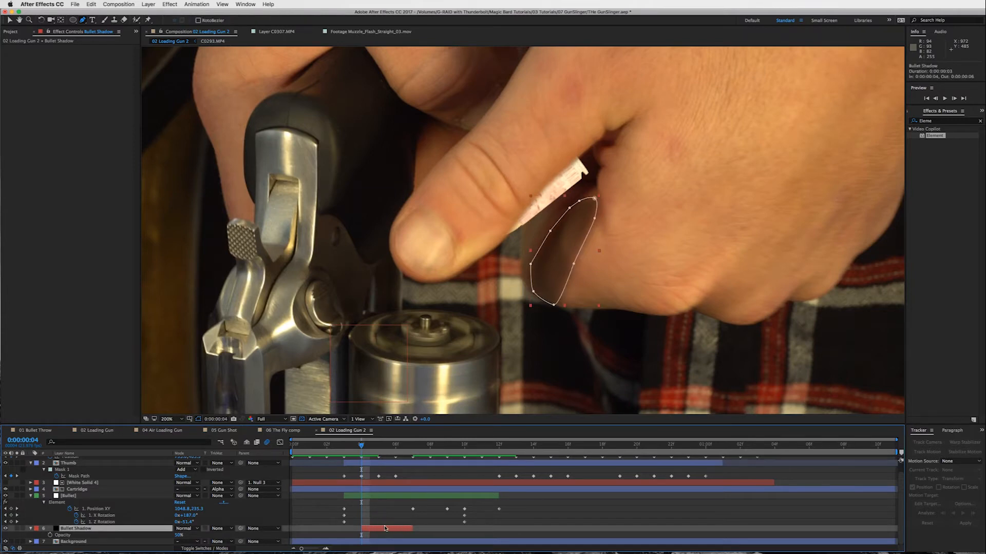
key(m)
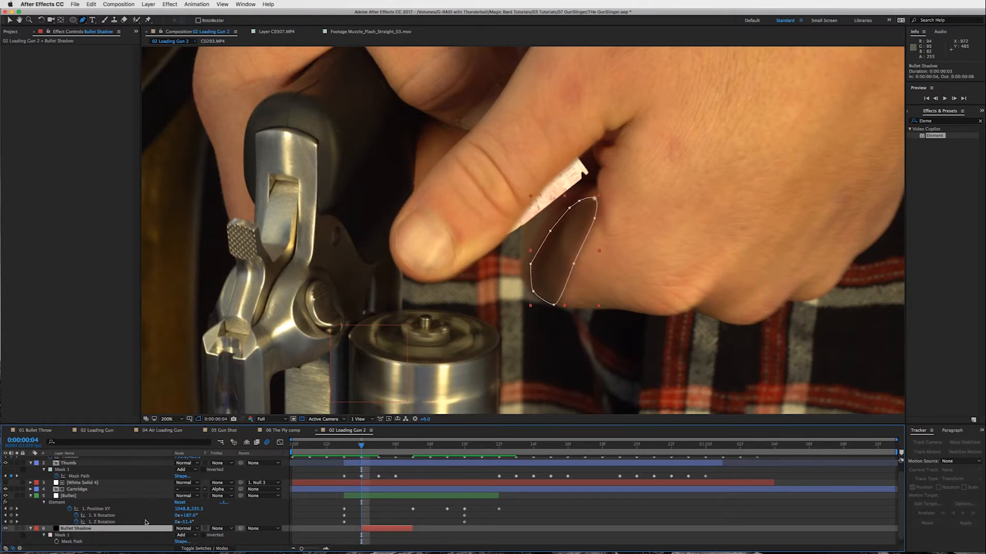
scroll(147, 523, down, 1)
click(63, 535)
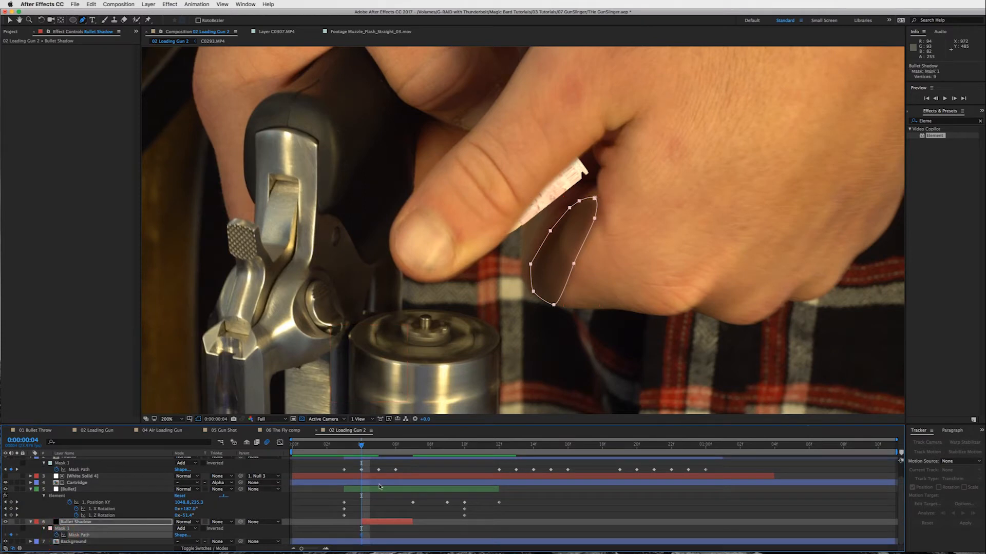
At frame 5, reshape the Bullet Shadow mask by moving individual points to fit the shadow below the bullet.
key(Page_Down)
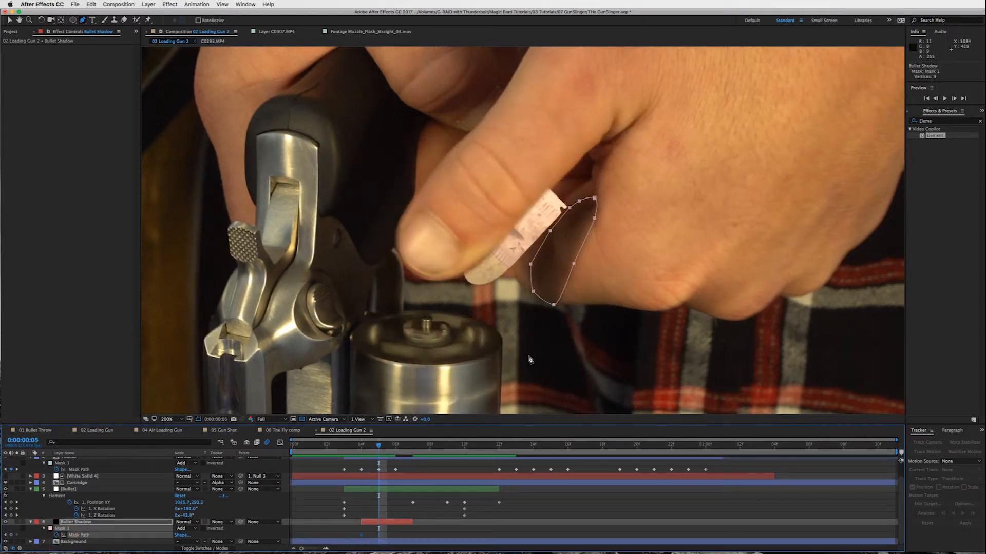
click(9, 20)
double_click(538, 284)
click(534, 291)
drag(555, 306, 553, 303)
drag(595, 198, 588, 194)
At frame 6, reshape the Bullet Shadow mask to follow the descending bullet along the finger.
key(Page_Down)
drag(530, 291, 522, 280)
drag(552, 303, 546, 290)
drag(574, 264, 525, 258)
drag(551, 189, 589, 220)
drag(579, 212, 568, 244)
click(447, 519)
Step back and forth through the frames up to frame 8 to examine how the shadow follows the bullet.
key(Page_Up)
key(Page_Up)
key(Page_Up)
key(Page_Down)
key(Page_Down)
key(Page_Down)
key(Page_Down)
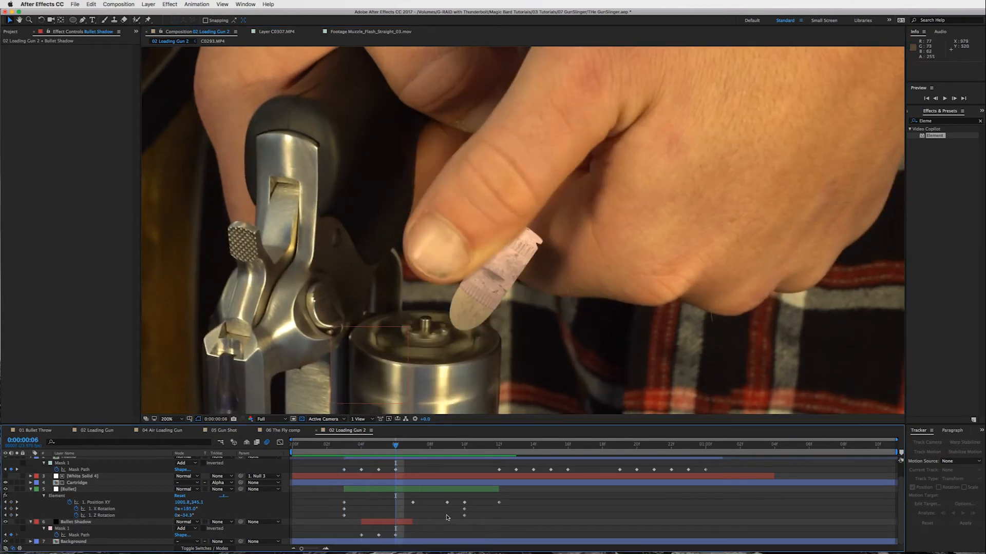
key(Page_Up)
key(Page_Up)
key(Page_Up)
key(Page_Down)
key(Page_Down)
key(Page_Down)
key(Page_Down)
key(Page_Up)
key(Page_Up)
key(Page_Up)
key(Page_Up)
key(Page_Up)
key(Page_Down)
key(Page_Down)
key(Page_Down)
key(Page_Down)
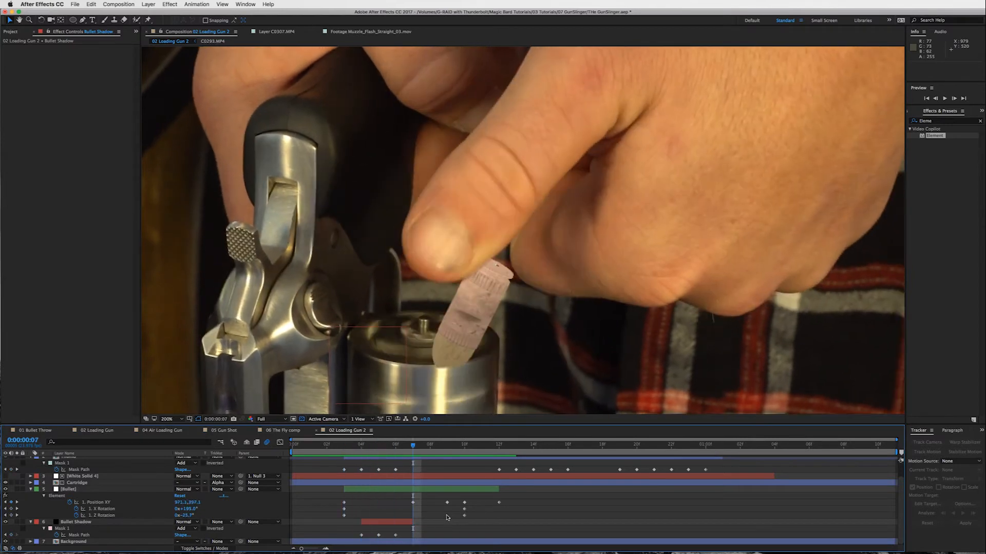
key(Page_Up)
key(Page_Up)
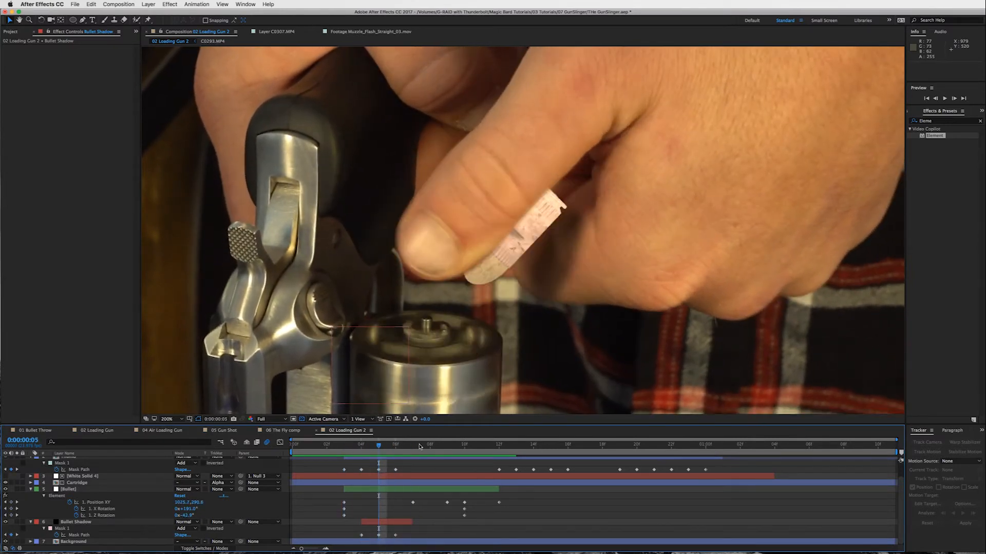
key(Page_Down)
key(Page_Down)
key(Page_Down)
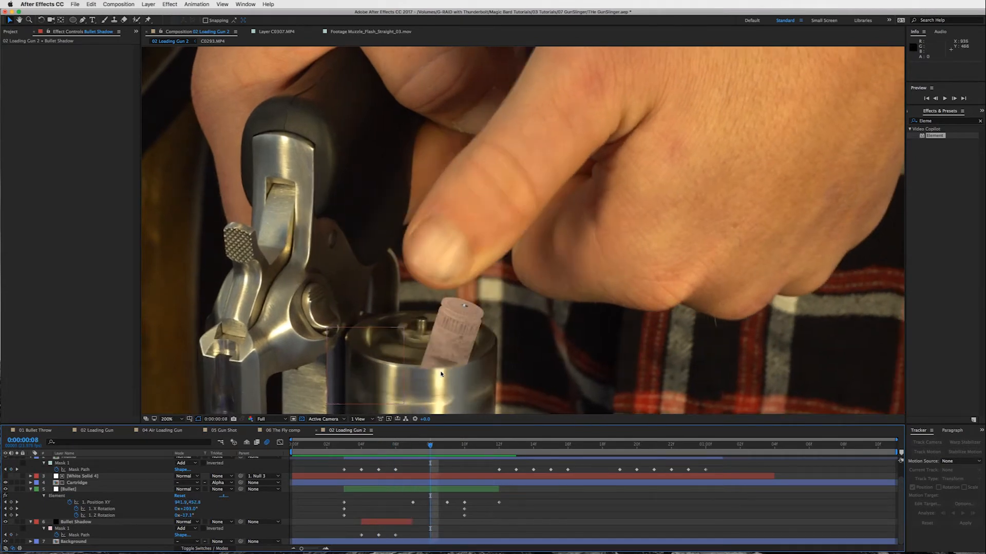
At frame 11, create a new solid with its colour sampled from the bullet's visible base in the cylinder.
key(Page_Down)
key(Page_Down)
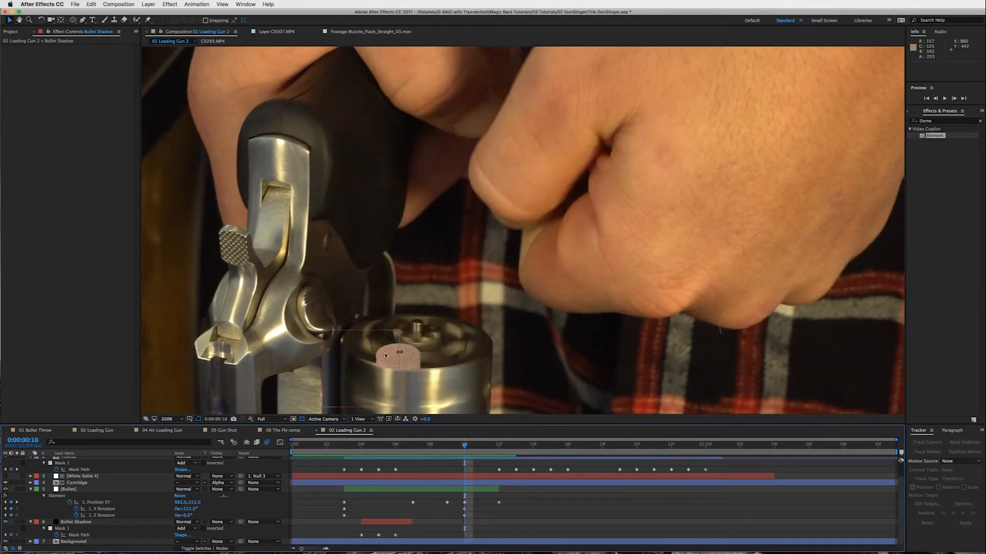
click(493, 490)
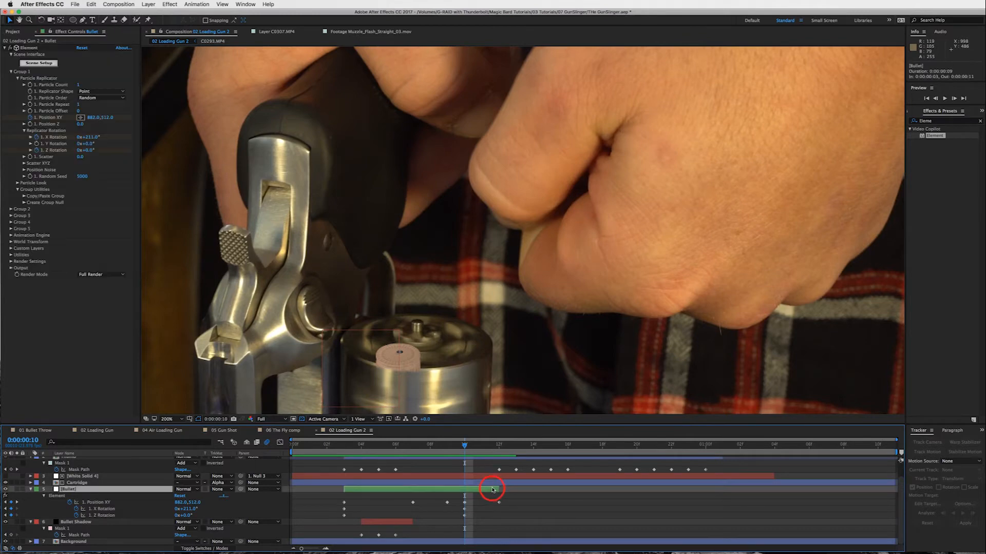
key(Page_Down)
key(Page_Down)
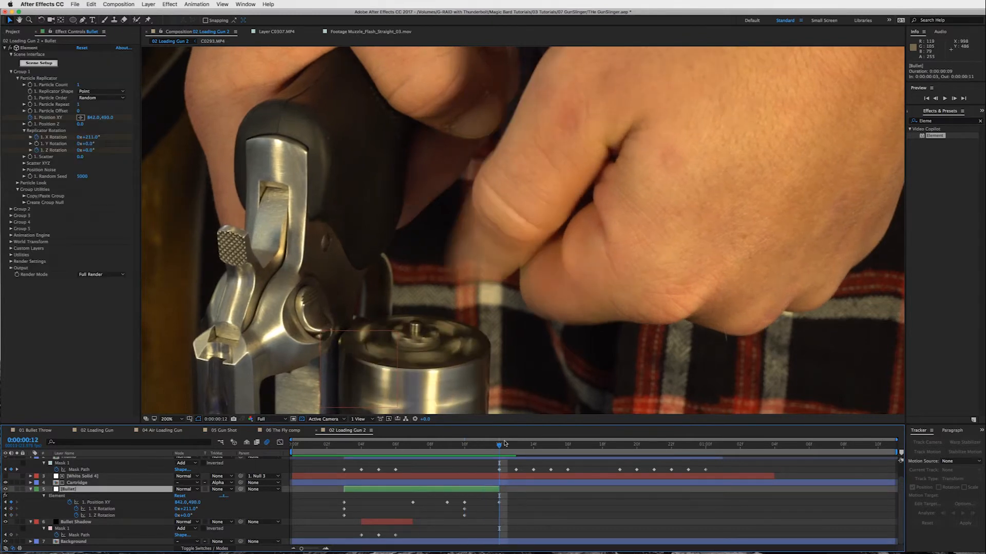
key(Page_Up)
click(148, 5)
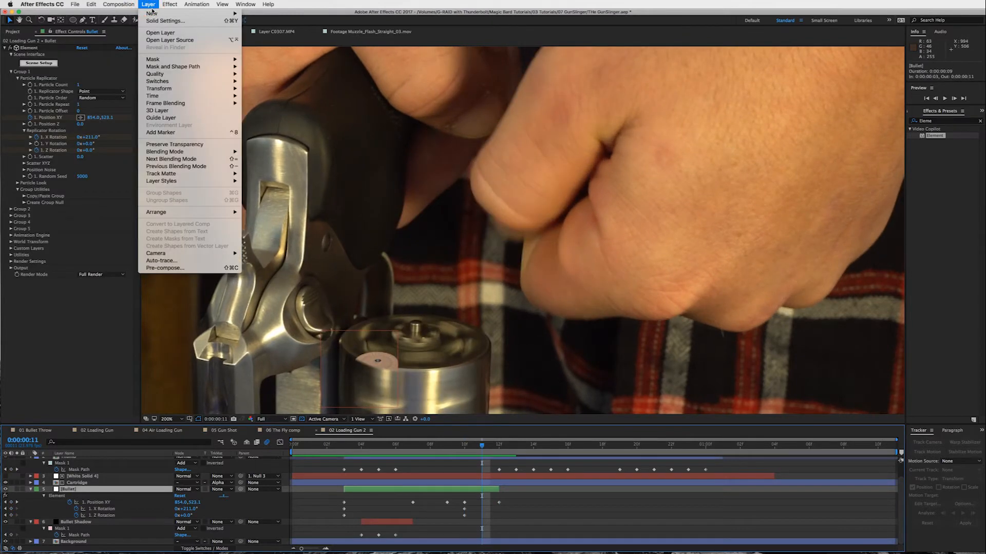
mouse_move(153, 12)
click(288, 23)
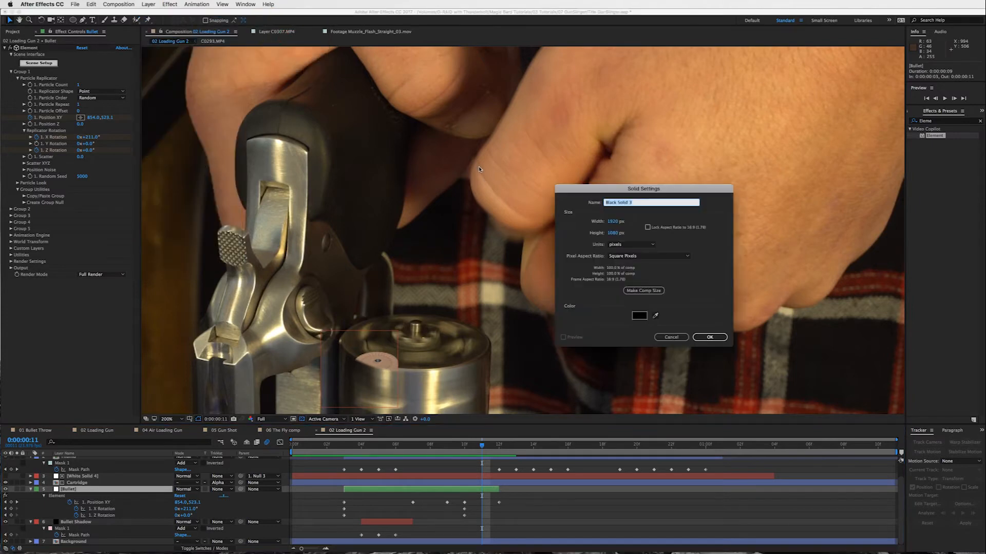
click(655, 316)
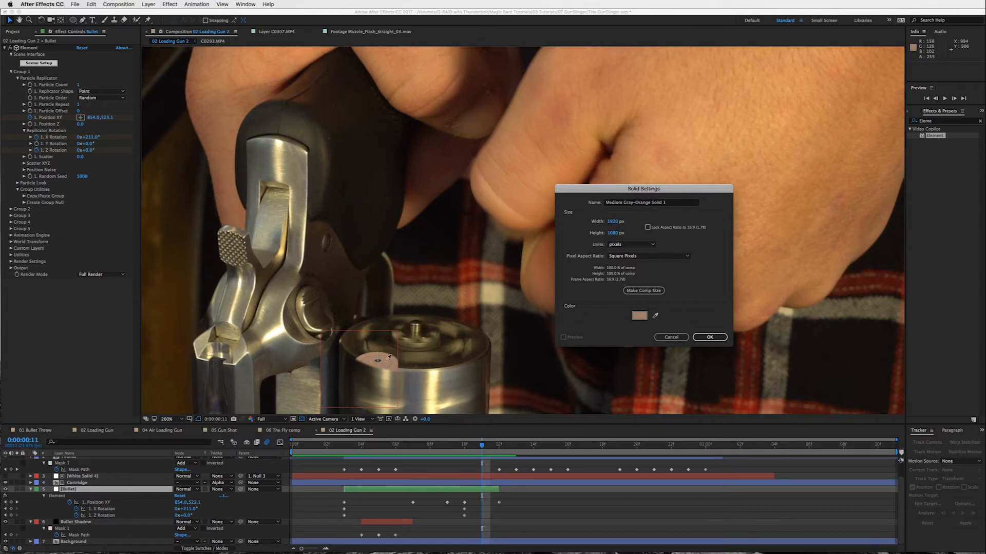
click(389, 357)
click(710, 337)
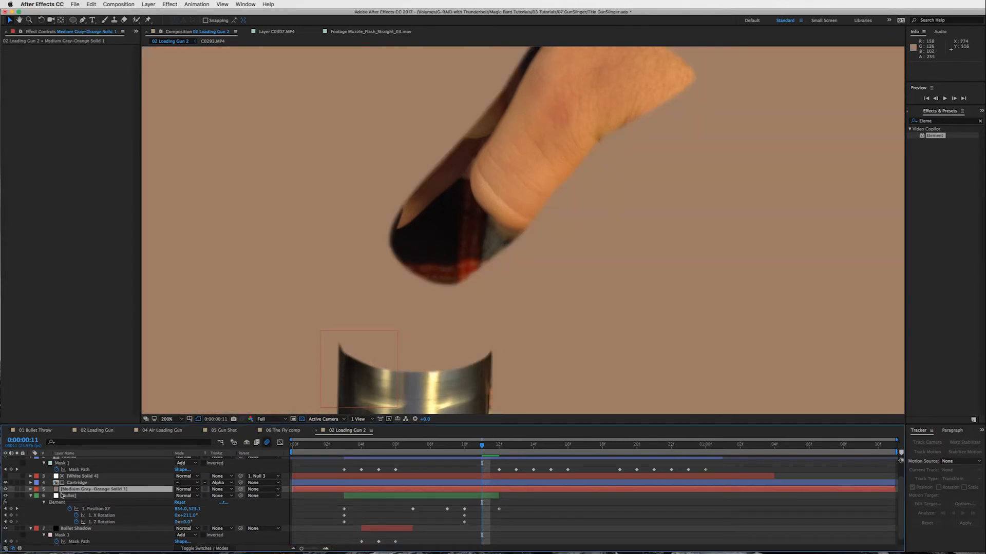
Hide the Medium Gray-Orange solid, mask it to a small circle, and show it again above the cylinder.
click(6, 490)
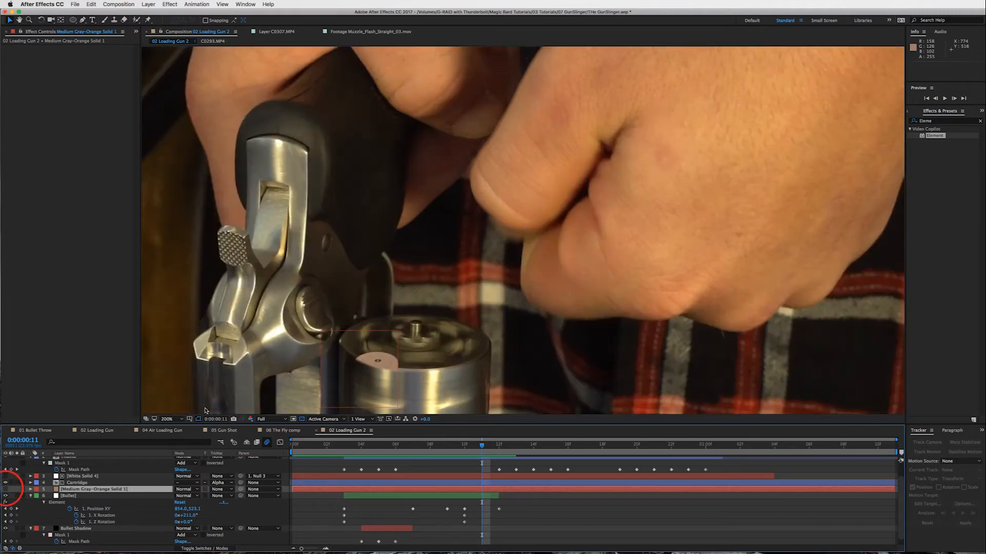
click(73, 20)
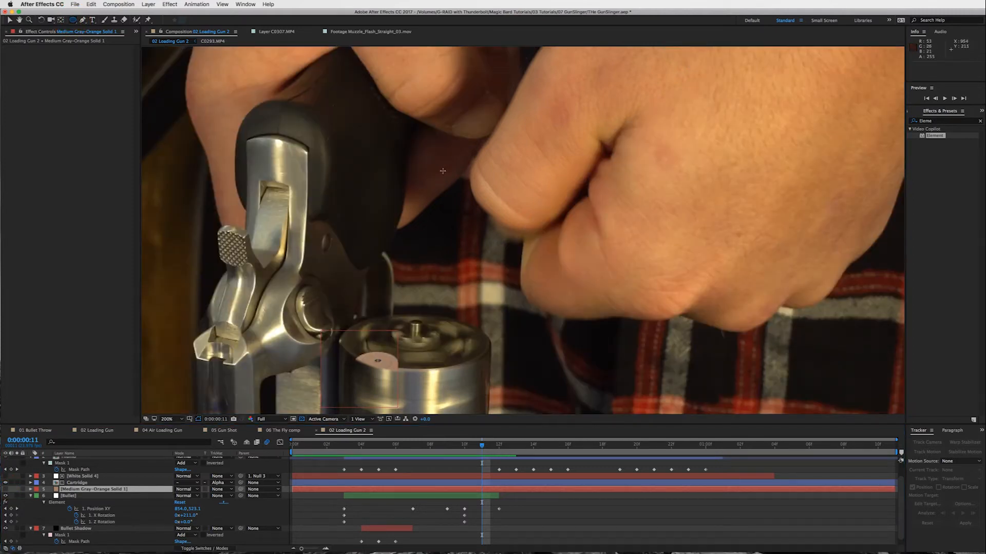
drag(433, 175, 481, 215)
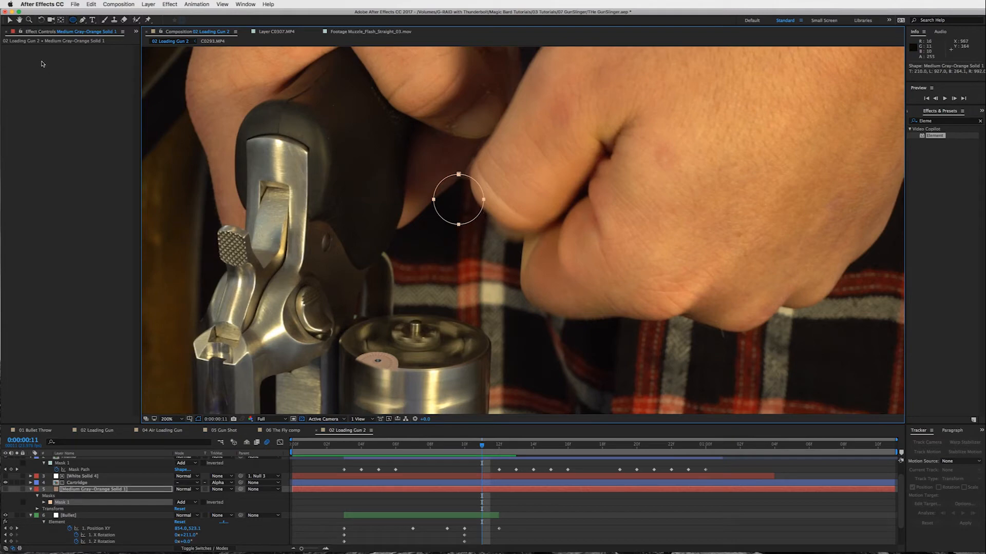
click(10, 20)
scroll(509, 299, down, 4)
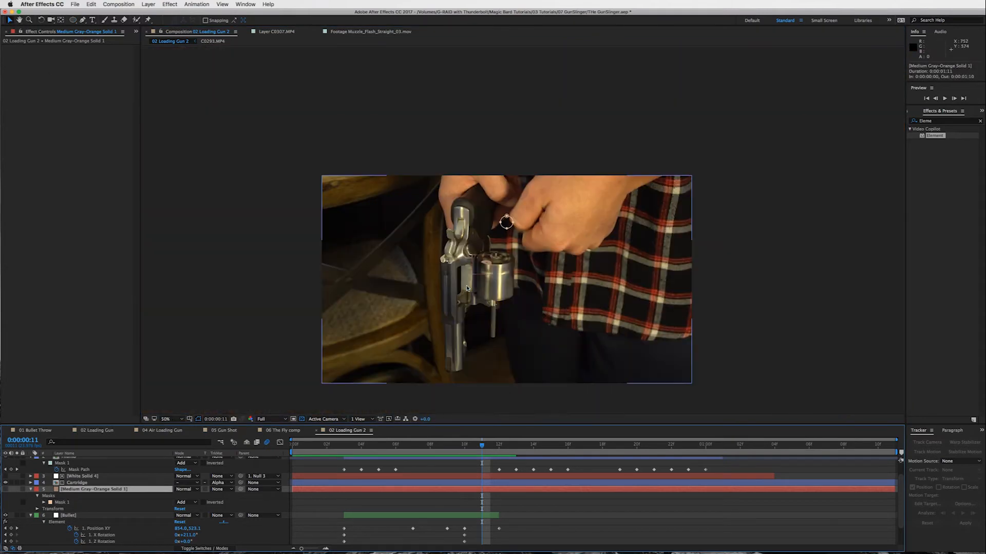
key(period)
key(y)
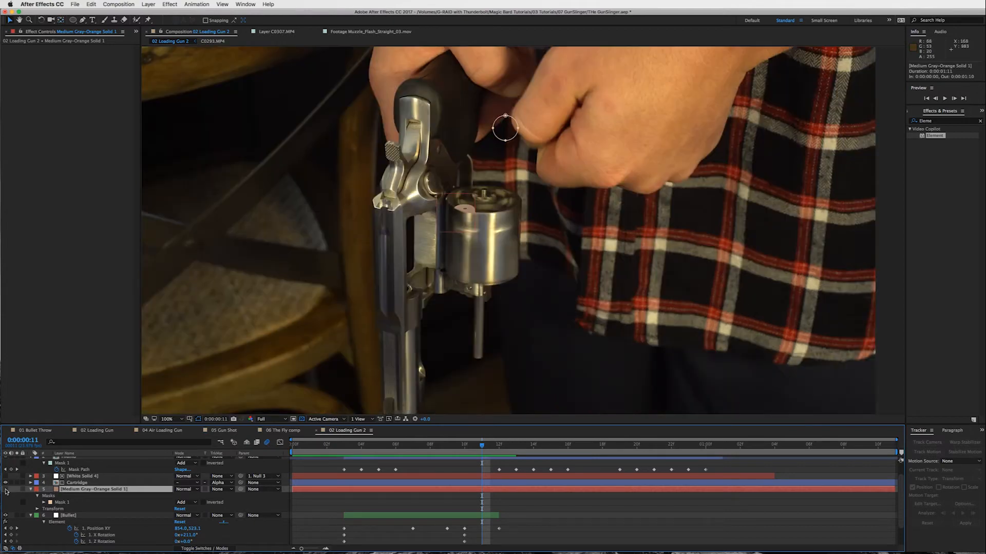
click(6, 490)
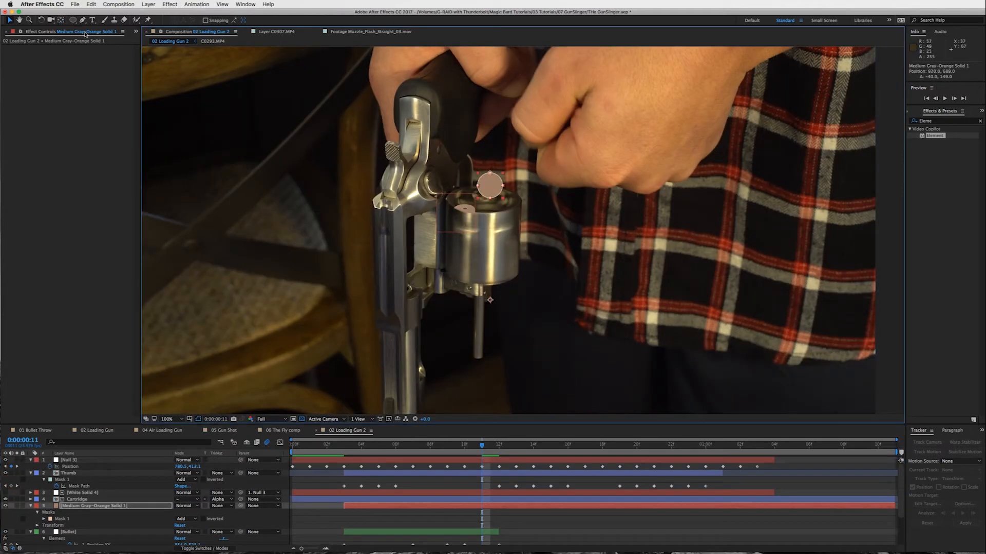
Move the solid's anchor point up to the centre of the masked circle.
click(60, 21)
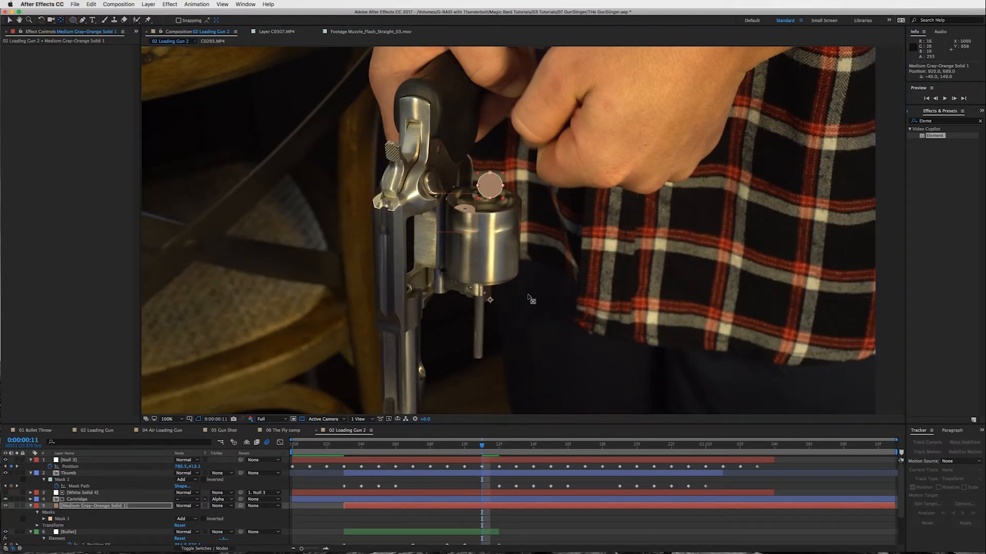
drag(491, 302, 491, 189)
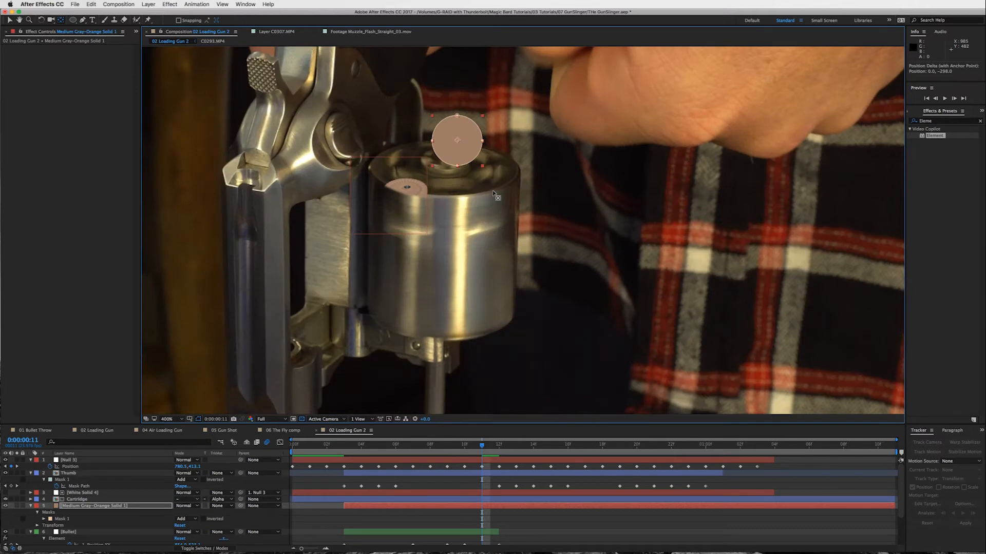
scroll(492, 194, up, 2)
drag(486, 180, 623, 252)
key(v)
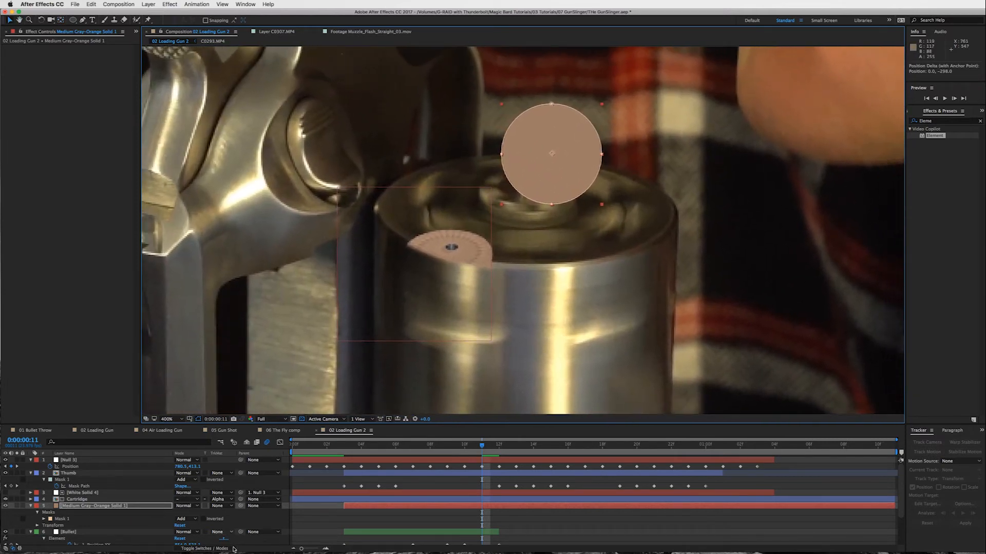
Make the Medium Gray-Orange solid a 3D layer and tilt it about 45° around X to match the cylinder's top face.
click(220, 547)
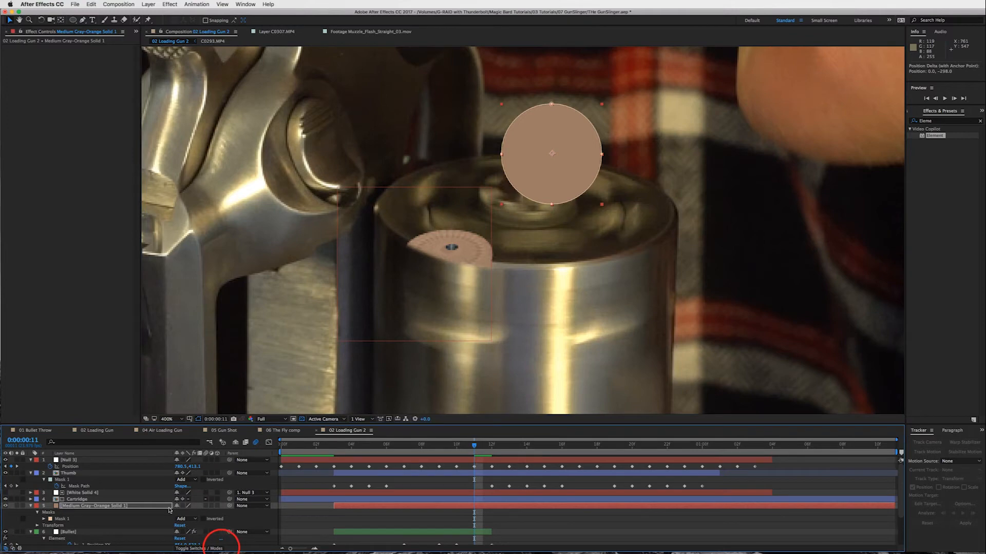
click(217, 506)
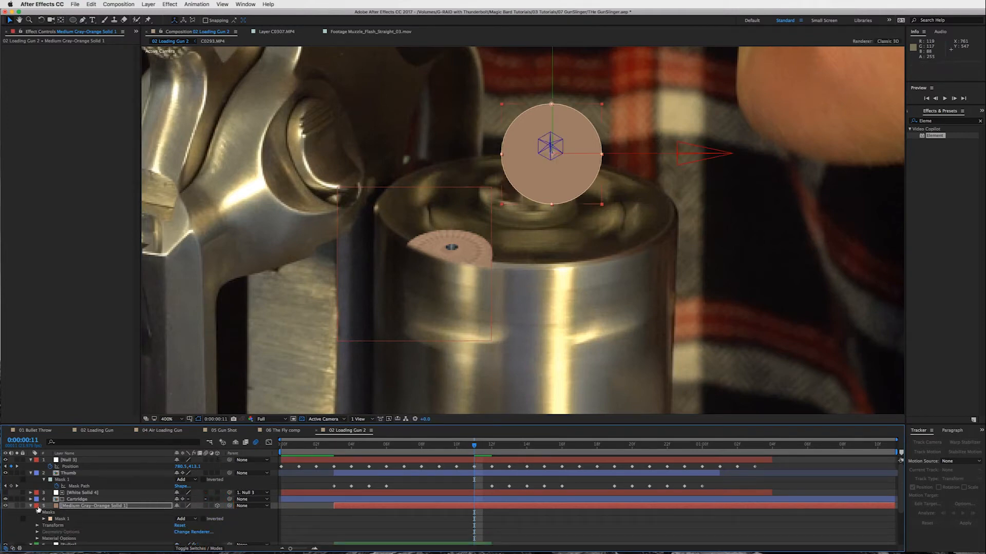
click(30, 506)
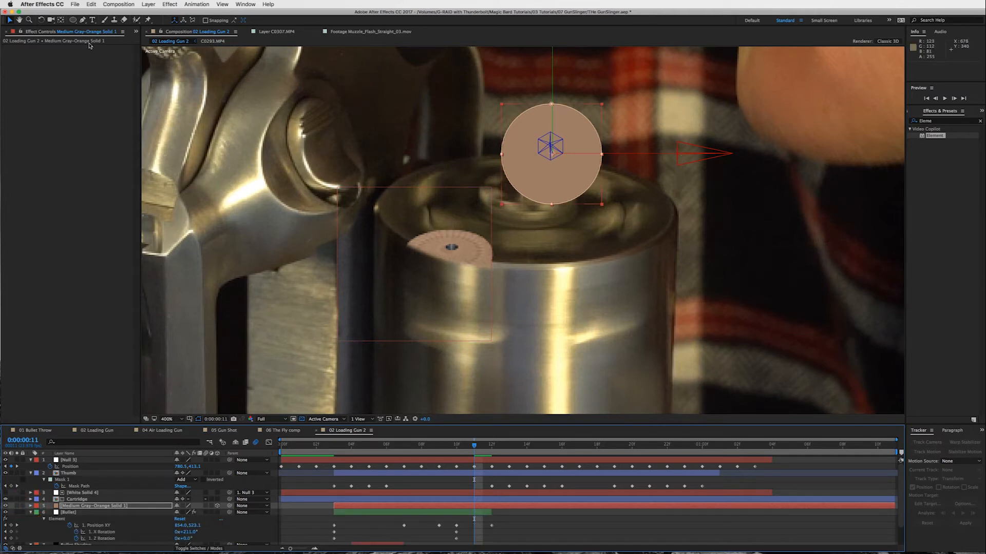
click(41, 20)
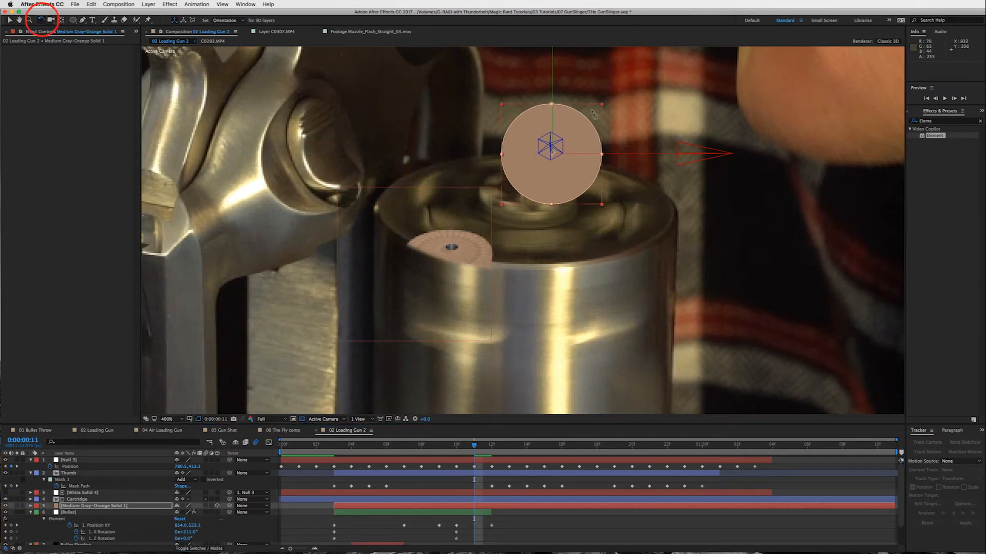
click(684, 153)
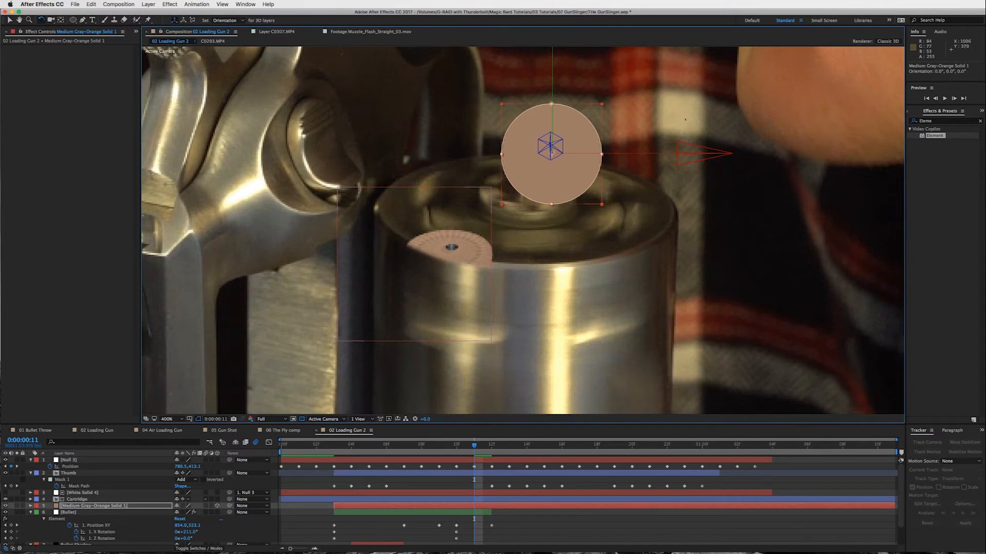
drag(685, 120, 687, 103)
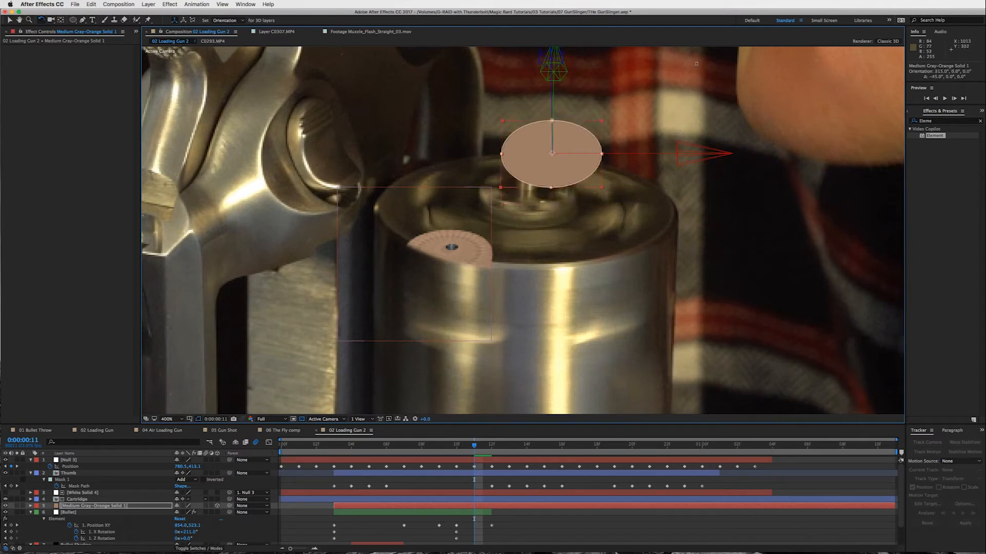
mouse_move(688, 113)
mouse_down()
mouse_move(688, 123)
mouse_move(688, 98)
mouse_up()
drag(696, 51, 695, 88)
Scale the tilted disc to 75% and place it over the cylinder's rear-left chamber, at about 835, 417, 84.
key(v)
drag(553, 63, 561, 183)
key(s)
drag(189, 513, 167, 506)
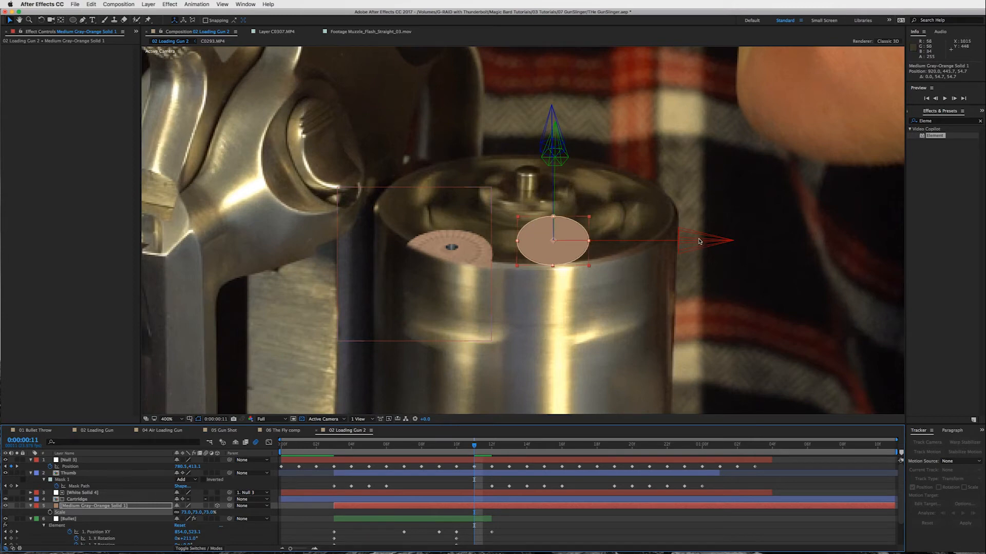
drag(699, 243, 437, 100)
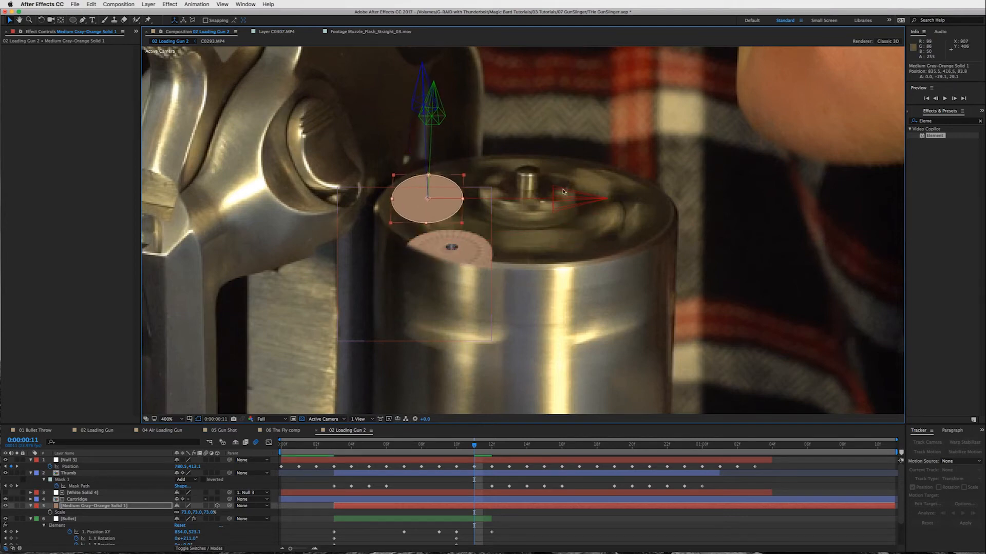
drag(573, 200, 572, 202)
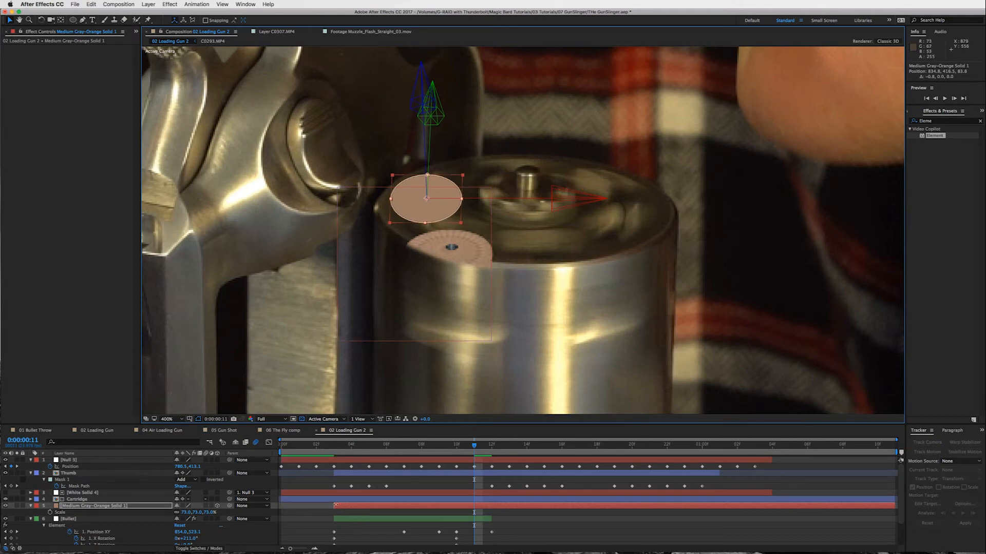
Trim the Medium Gray-Orange solid's start to frame 12, where the Bullet layer ends.
drag(474, 447, 492, 445)
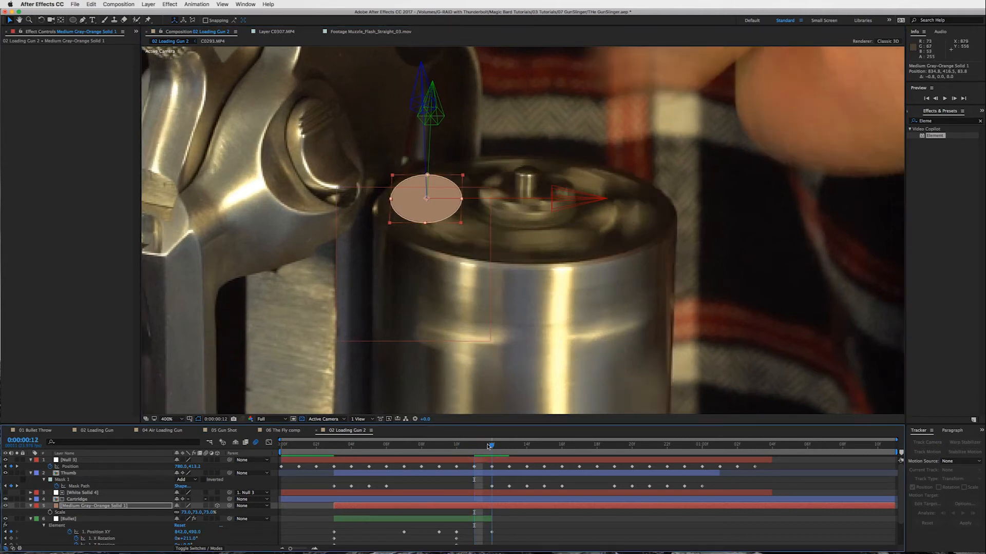
click(476, 521)
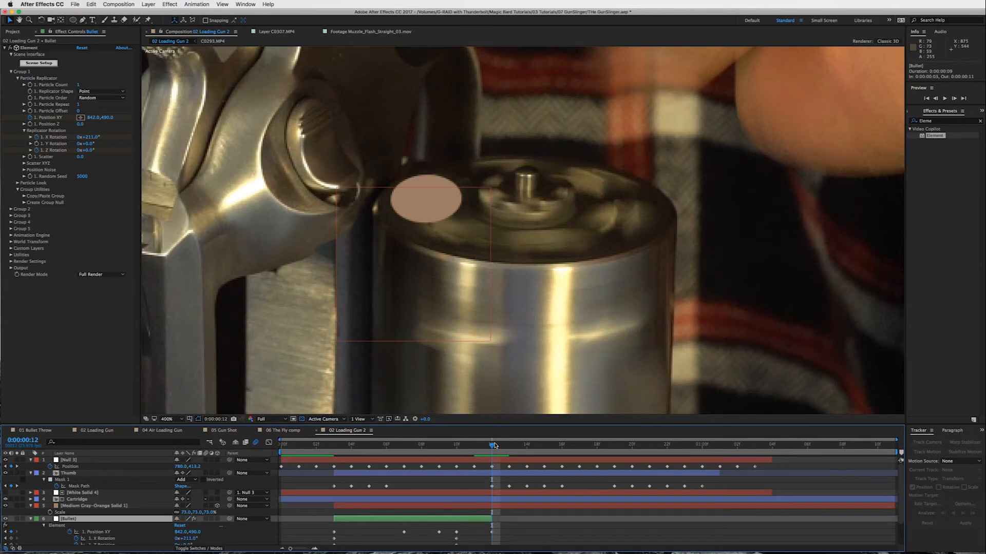
mouse_move(489, 446)
mouse_down()
mouse_move(479, 446)
mouse_move(491, 448)
mouse_up()
drag(334, 505, 479, 507)
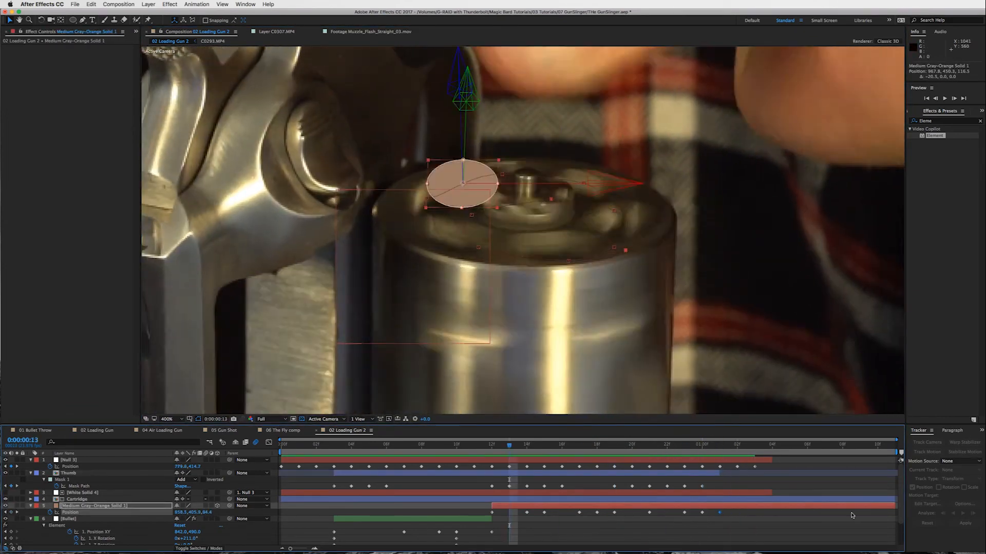
Trim the solid's out point to 0:00:01:00 and scrub through its motion with the turning cylinder, back to frame 12.
key(Page_Up)
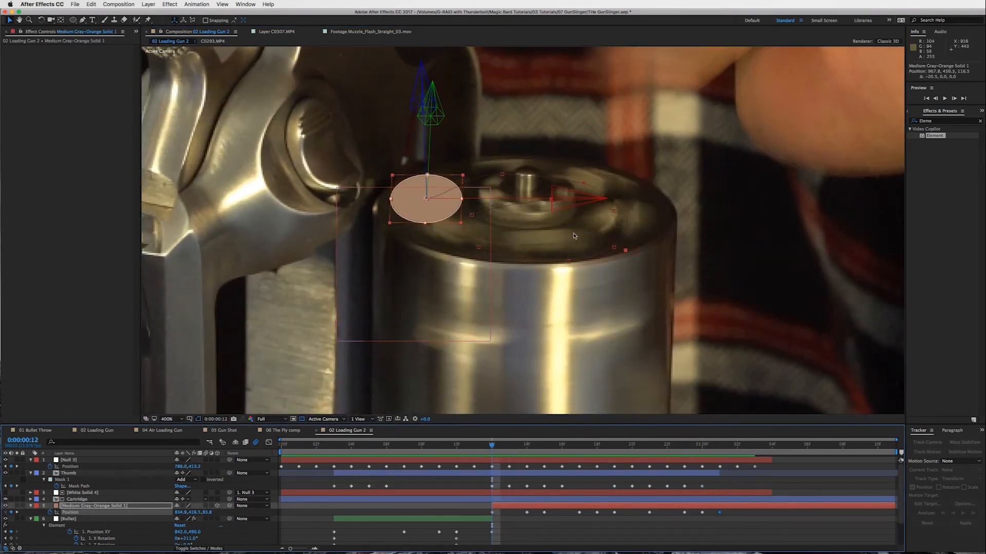
drag(896, 506, 725, 507)
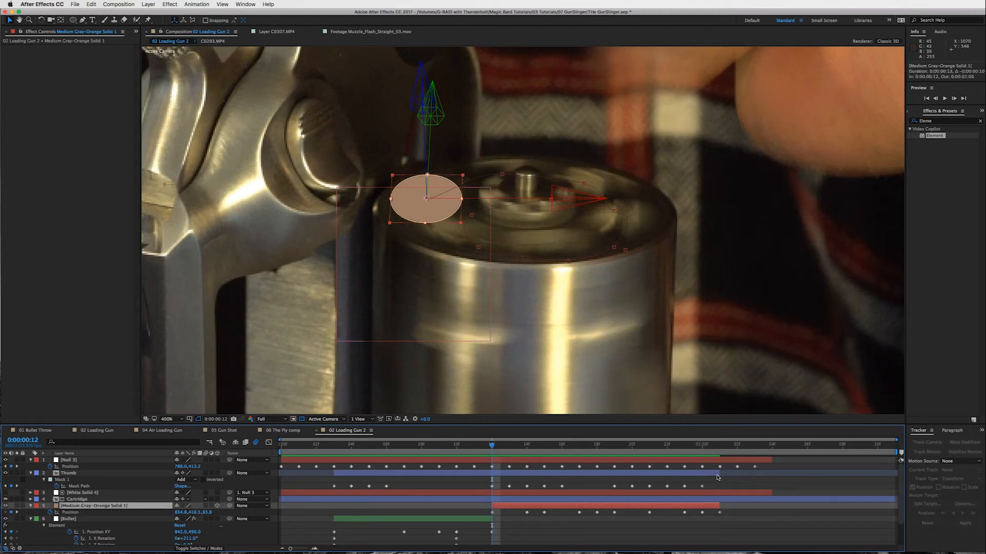
click(700, 445)
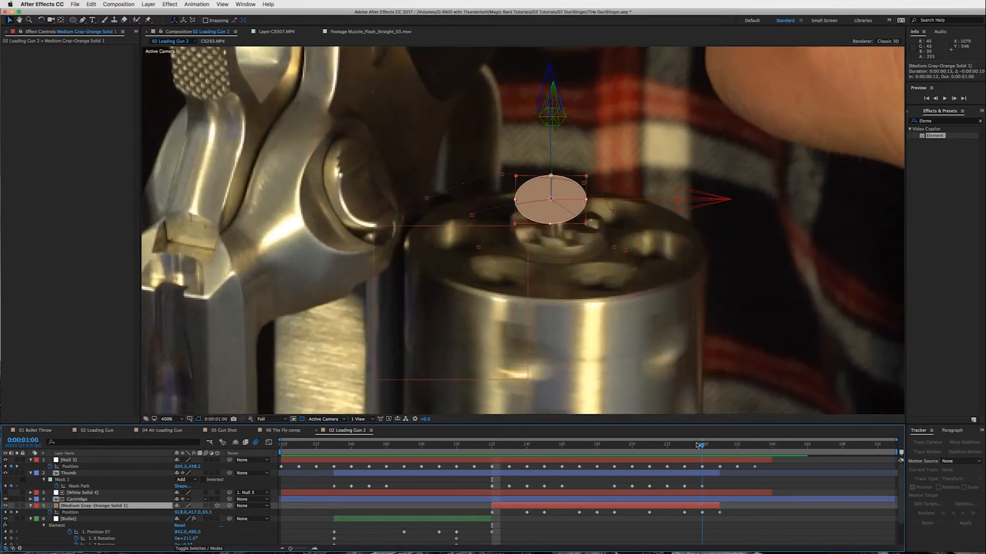
mouse_move(700, 444)
mouse_down()
mouse_move(786, 444)
mouse_move(491, 445)
mouse_up()
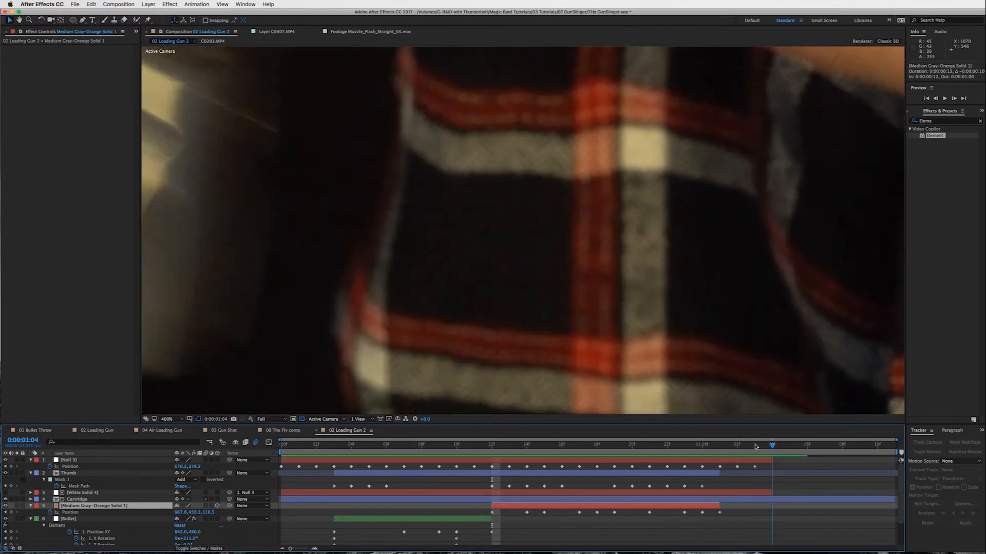
Turn on motion blur for the Medium Gray-Orange solid and check the blurred disc at frame 13.
click(572, 510)
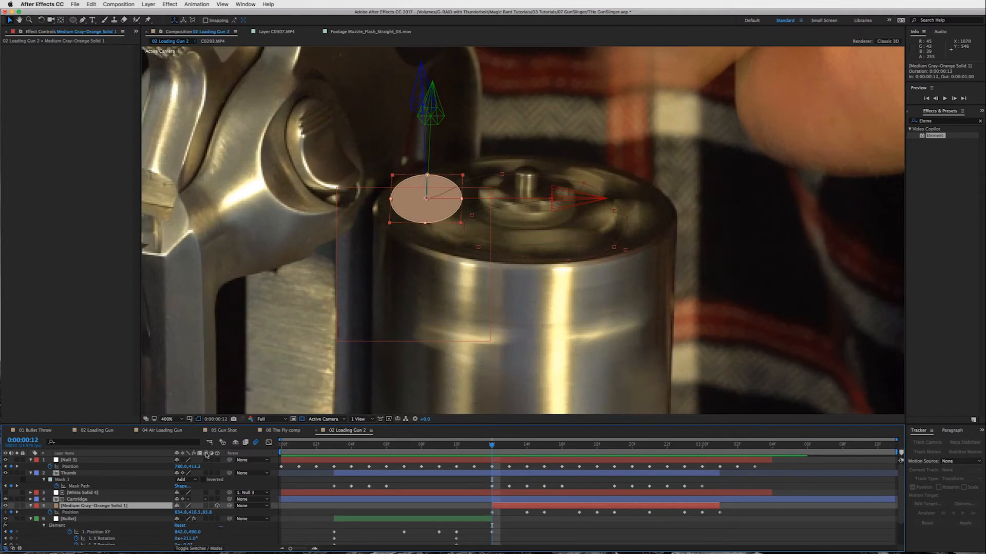
click(530, 509)
click(205, 506)
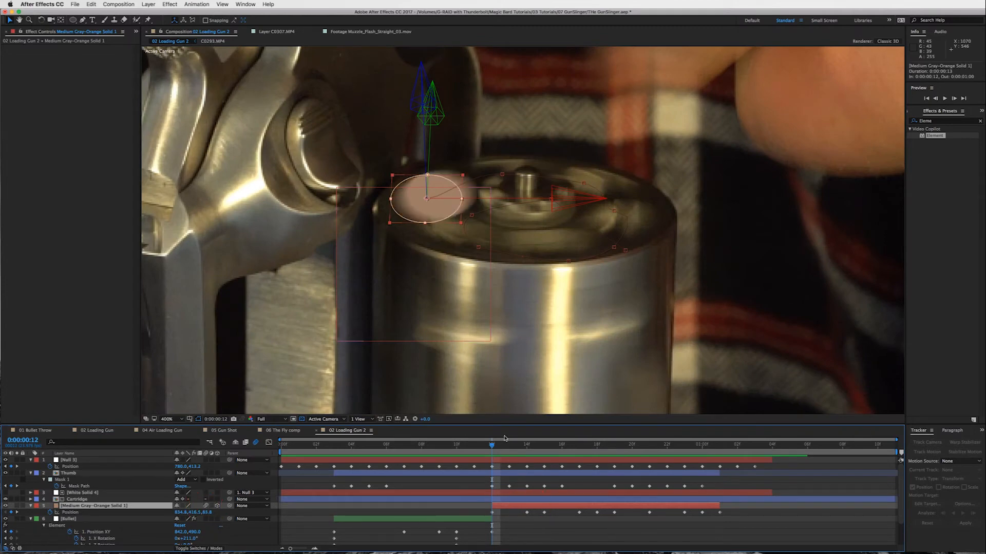
mouse_move(494, 447)
mouse_down()
mouse_move(702, 452)
mouse_move(493, 447)
mouse_move(509, 446)
mouse_up()
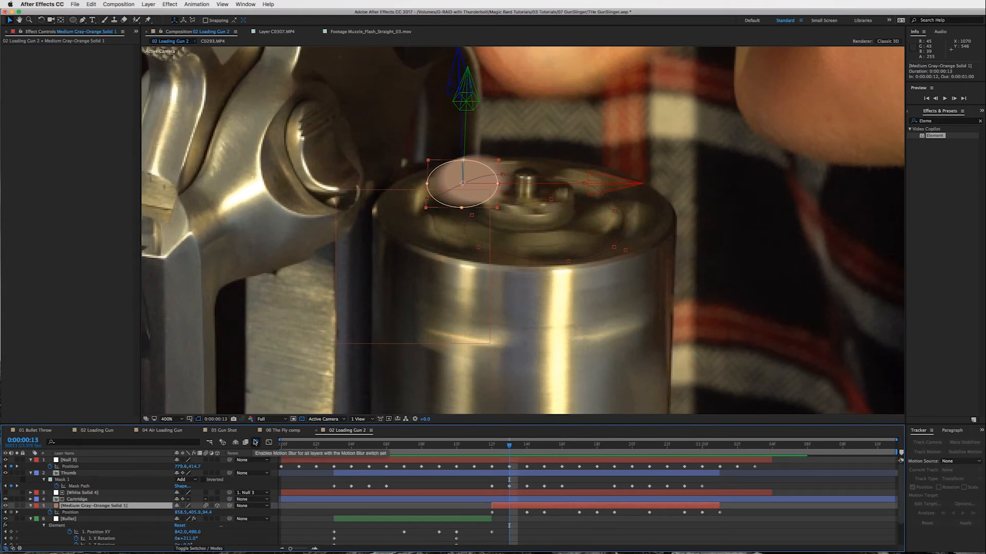
Enable motion blur for the whole composition and collapse the Thumb, Null 3 and Bullet layers.
click(257, 442)
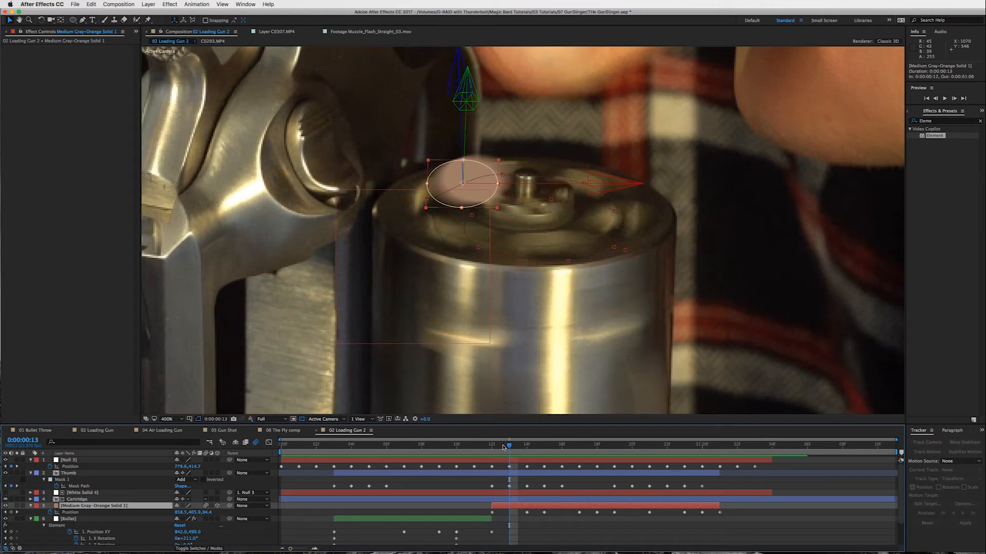
click(33, 472)
click(31, 460)
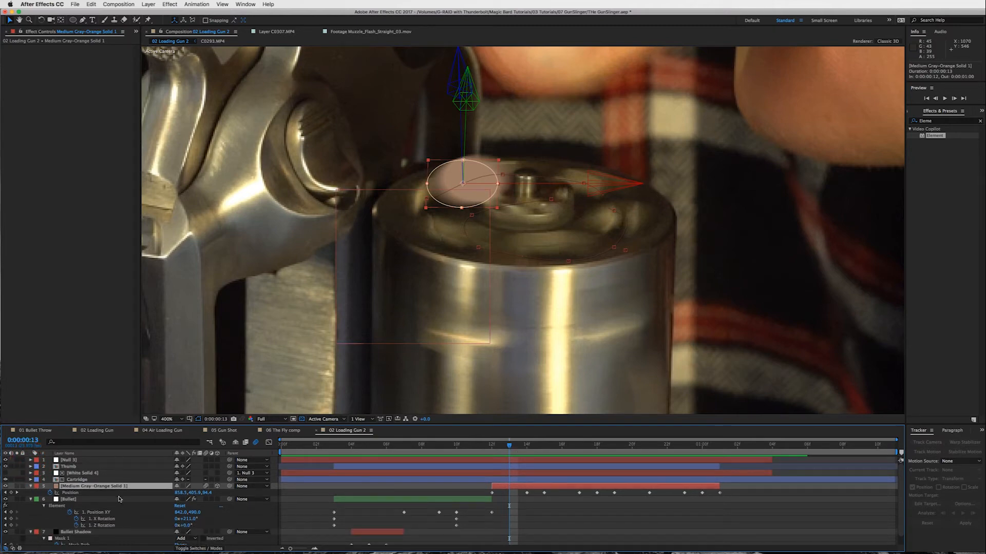
click(31, 500)
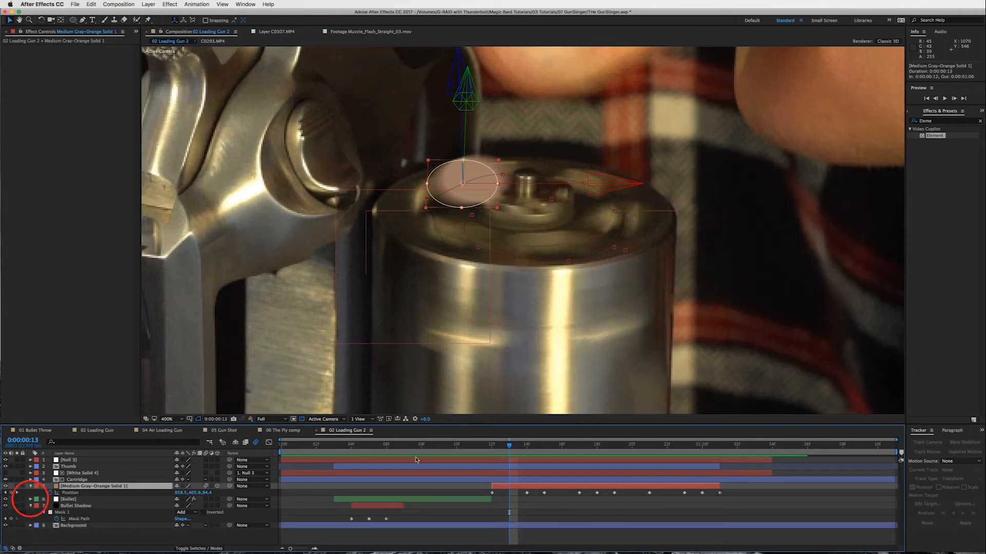
Go to frame 7, fit the whole frame in the viewer and turn on motion blur for the Bullet layer.
drag(482, 446, 404, 446)
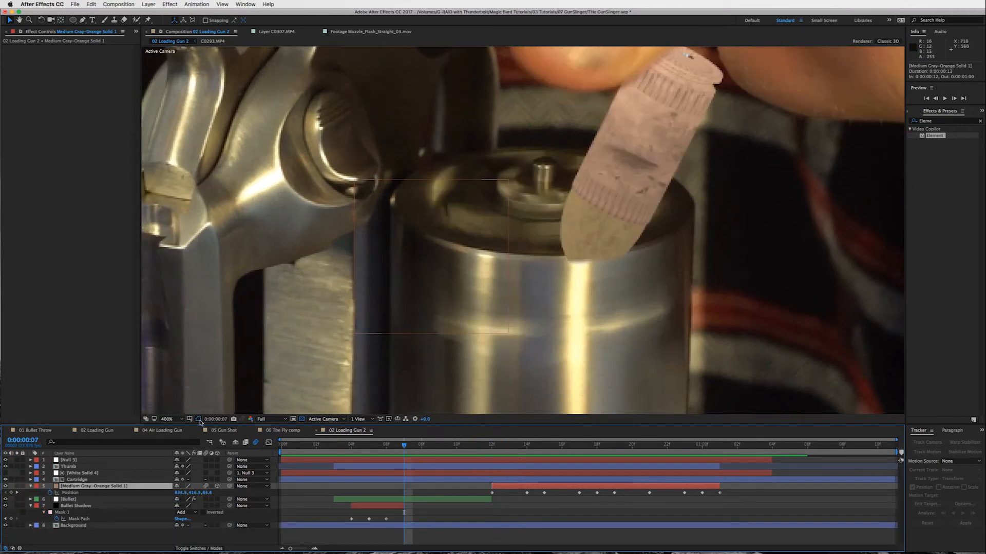
click(169, 419)
click(177, 534)
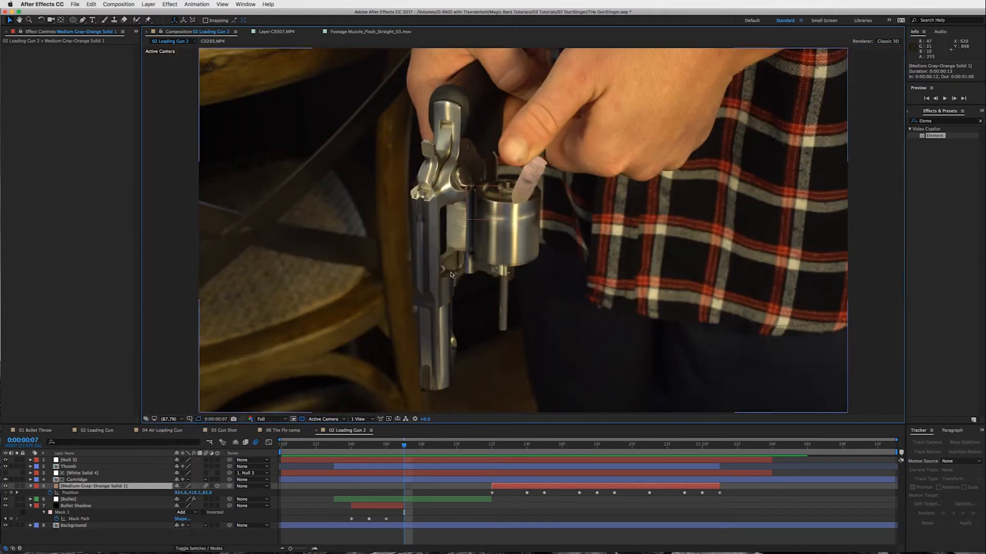
click(414, 499)
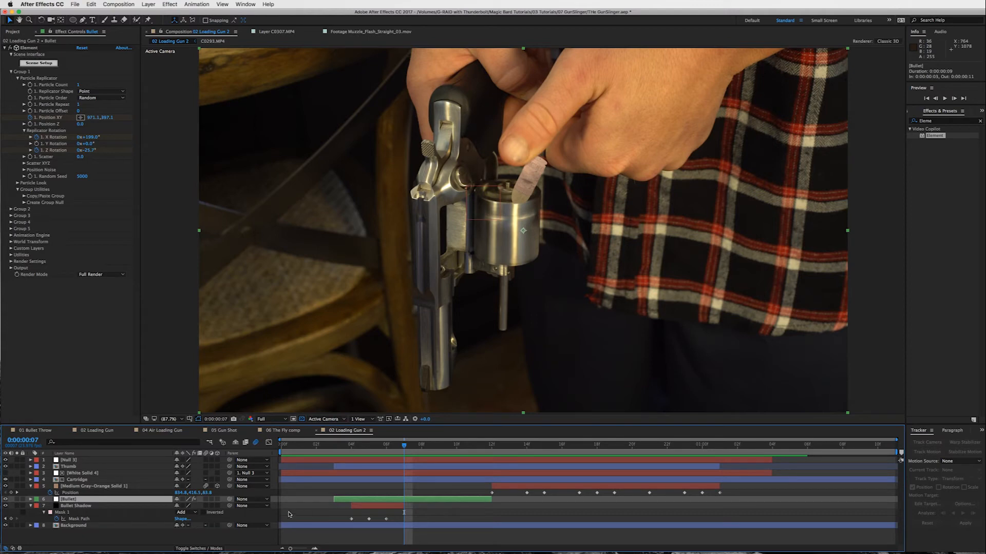
click(206, 499)
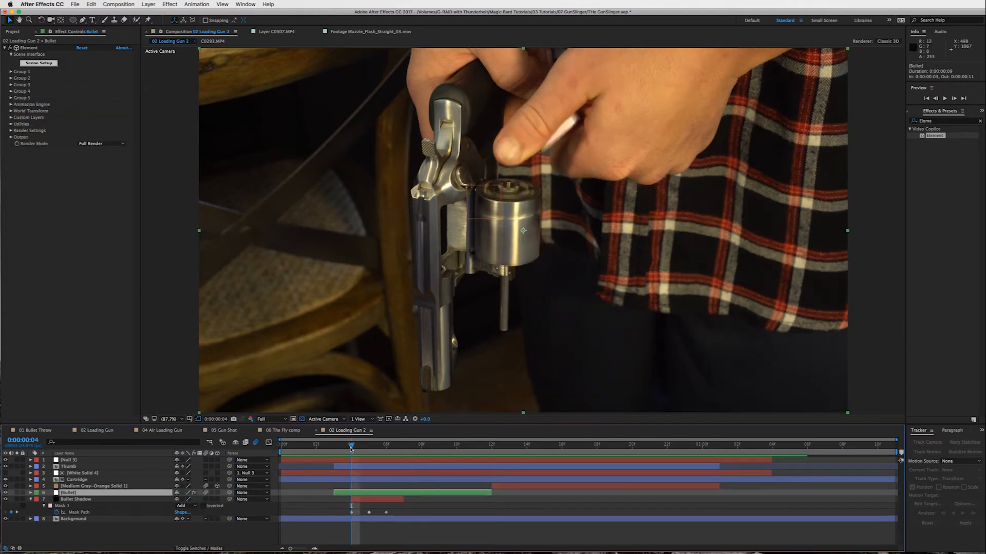
Review the Bullet, Bullet Shadow and Medium Gray-Orange Solid layers against the footage between frames 3 and 15.
drag(340, 449, 545, 503)
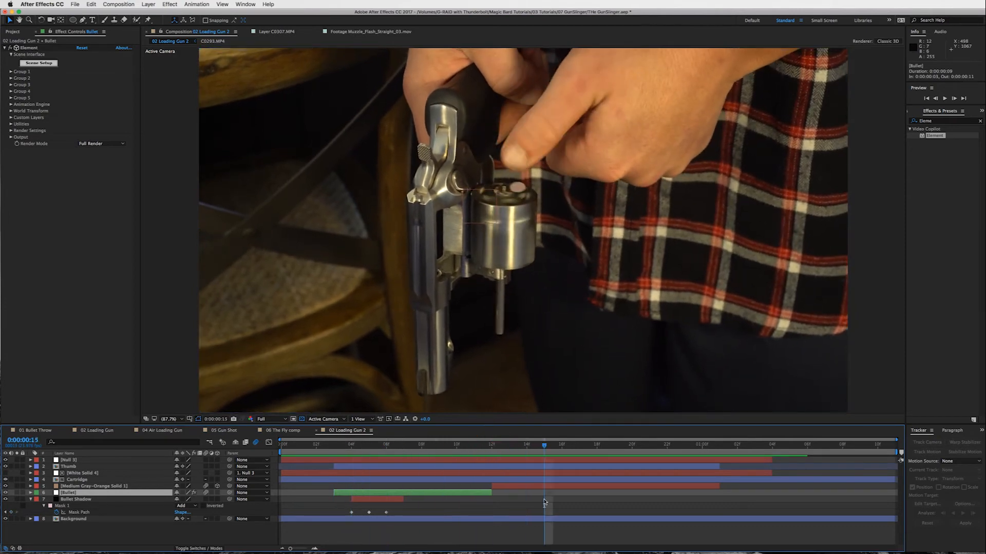
click(546, 487)
click(529, 499)
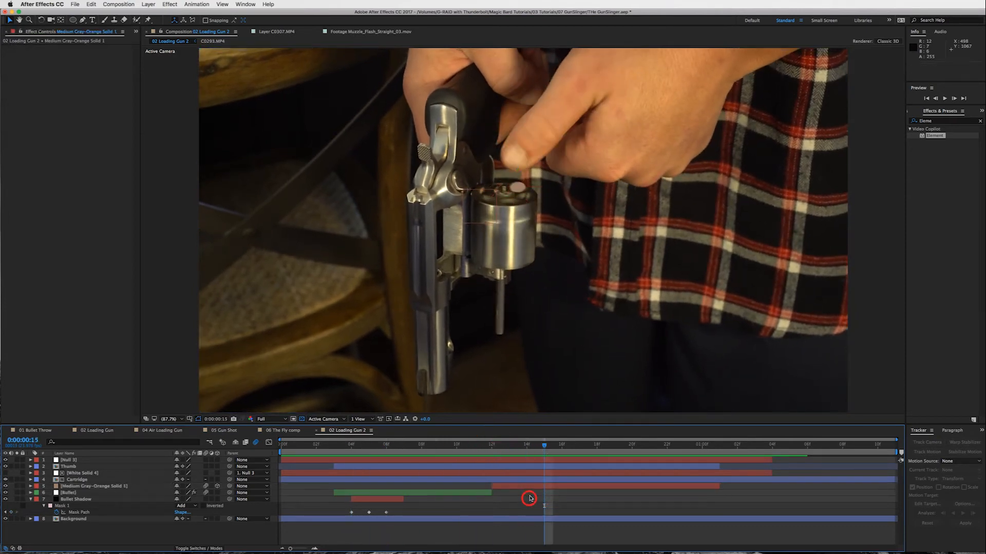
click(415, 452)
drag(415, 452, 339, 457)
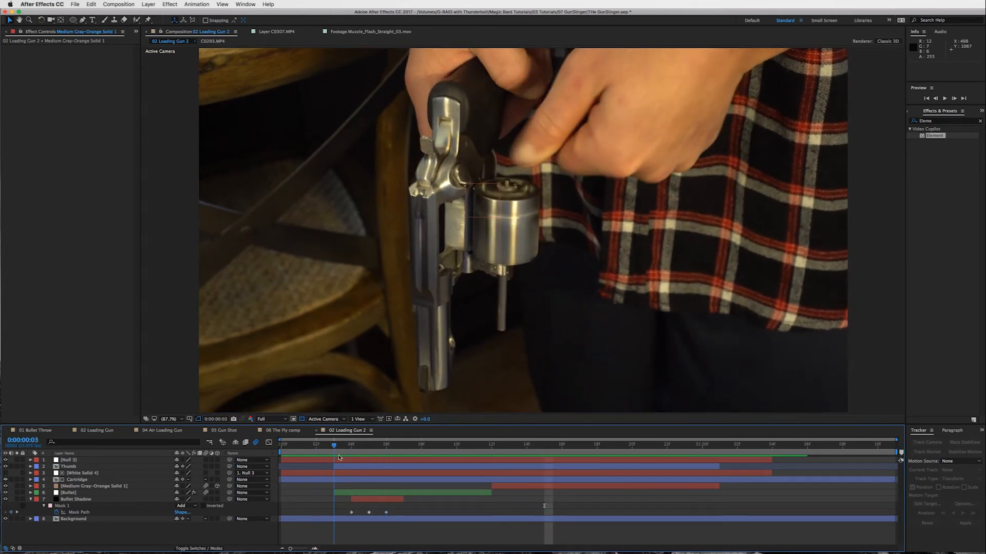
click(374, 493)
shift+click(374, 499)
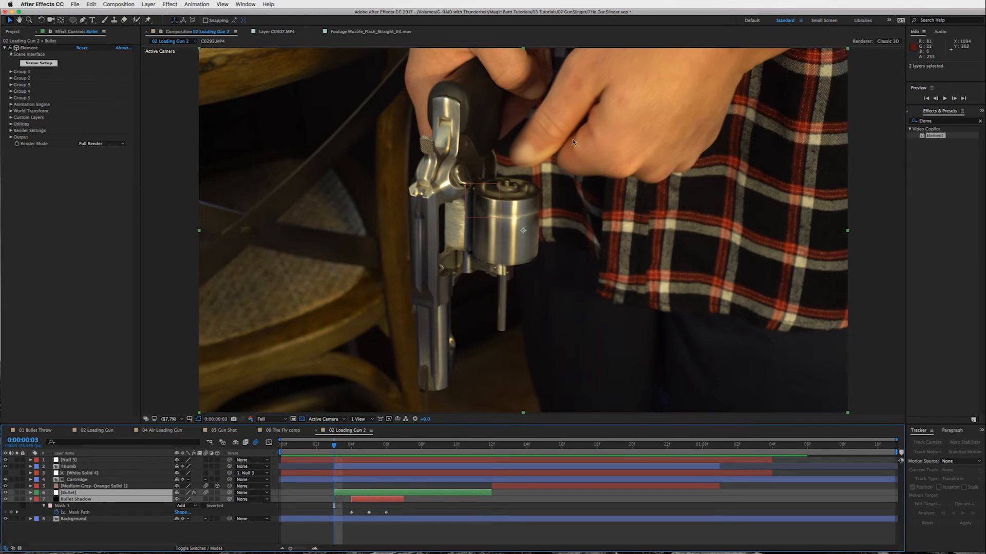
drag(494, 447, 577, 444)
Close 02 Loading Gun 2, switch to 02 Loading Gun and inspect the first bullet, its shadow and the Rotating Bullet layer at frame 4.
click(317, 432)
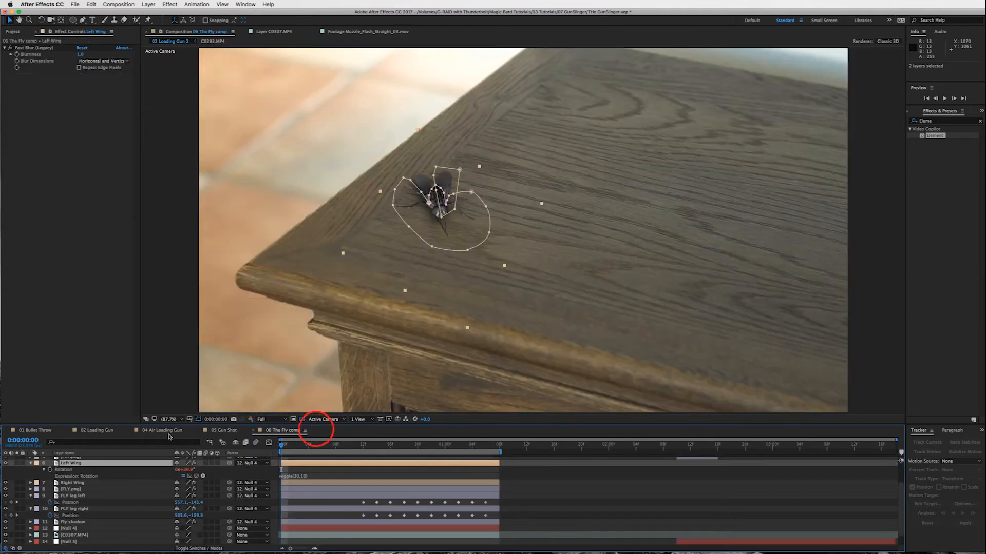
click(103, 431)
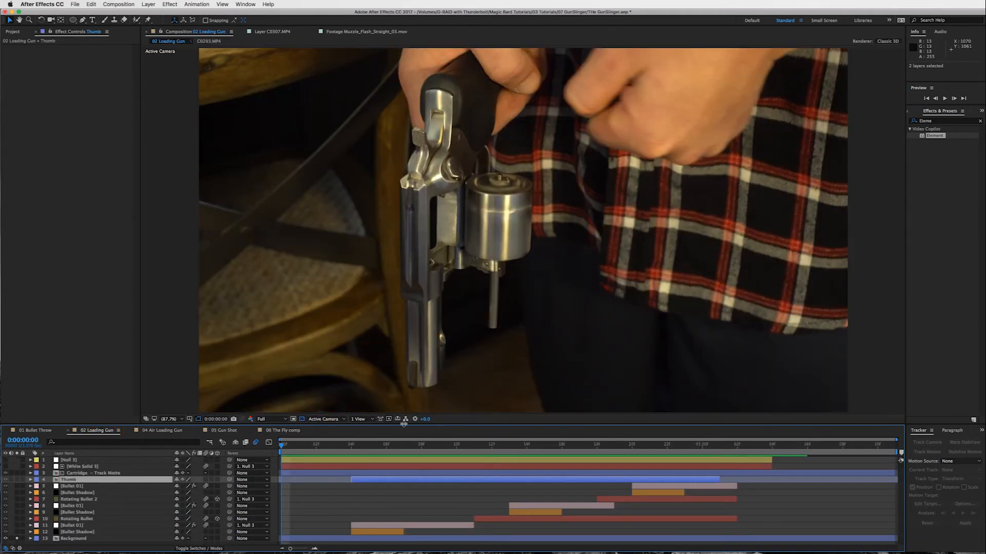
drag(375, 446, 352, 445)
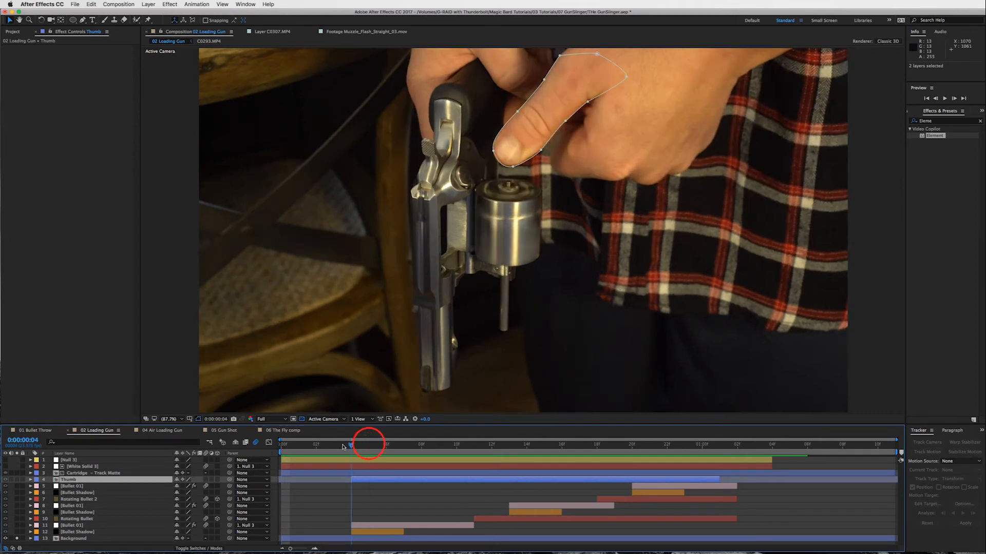
click(374, 526)
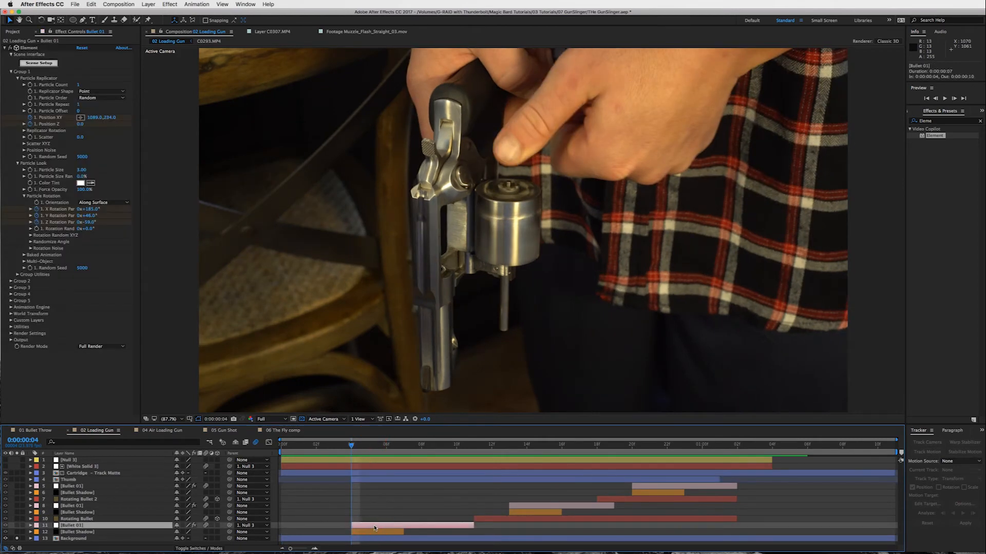
click(373, 532)
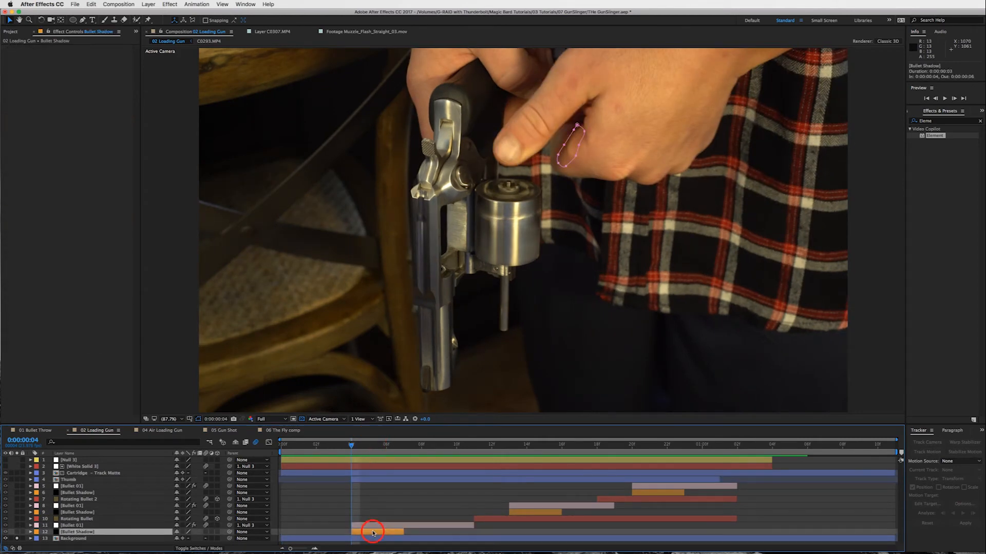
click(480, 519)
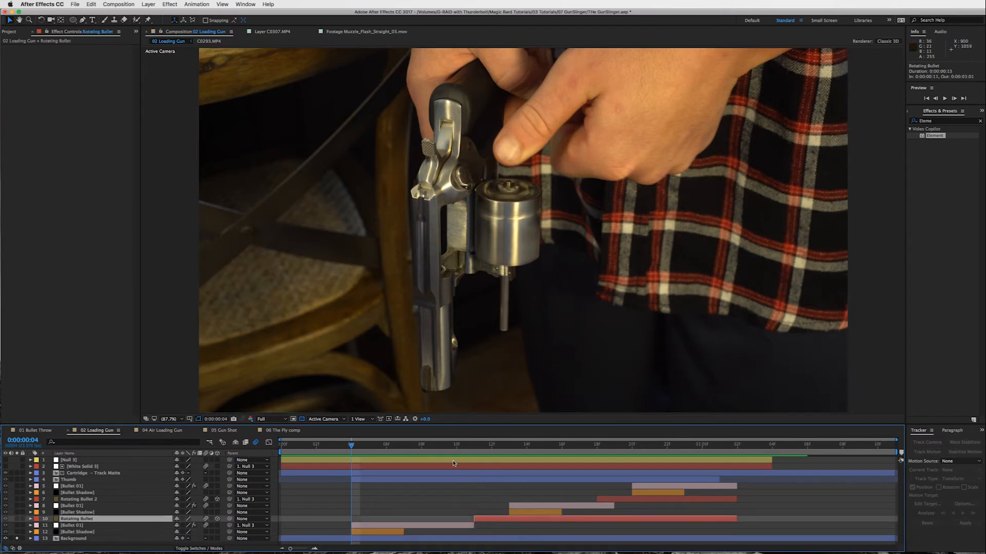
Turn off solo on the Background layer and inspect the second bullet and its shadow at frames 14 and 15.
drag(352, 444, 524, 448)
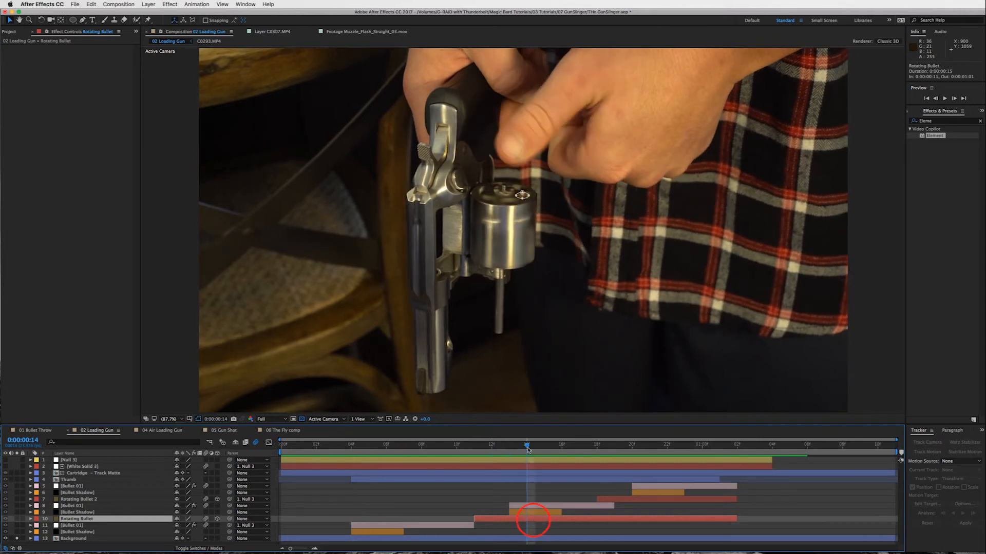
click(540, 507)
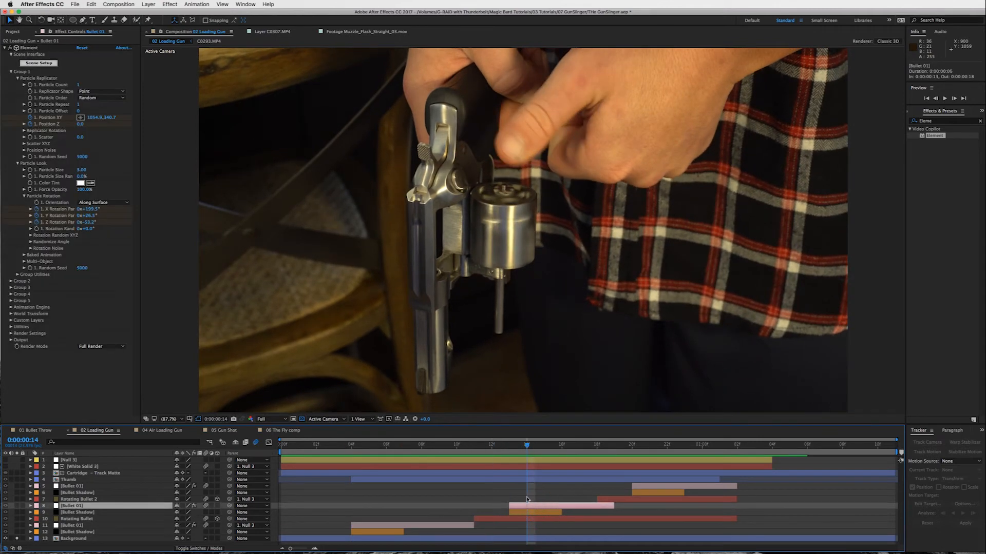
drag(527, 446, 544, 445)
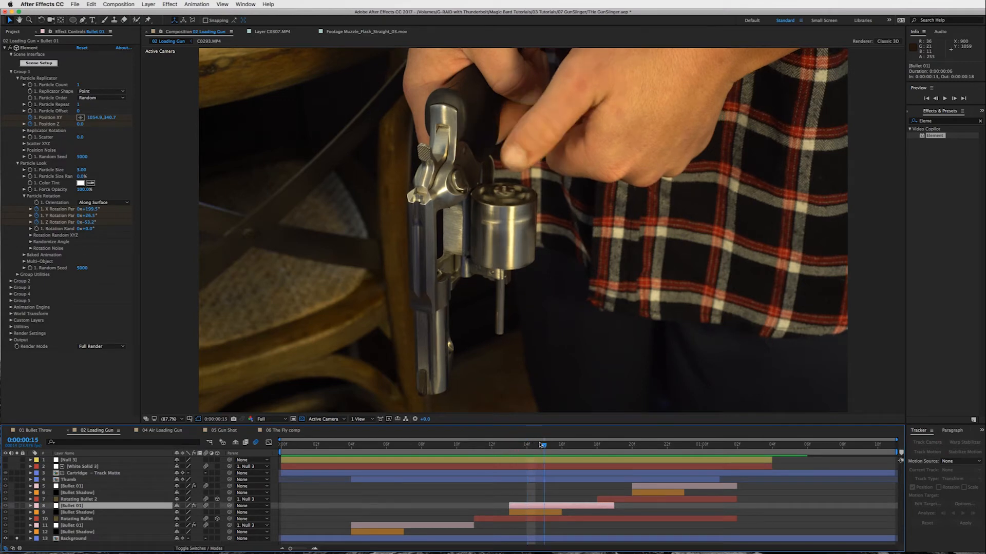
click(18, 539)
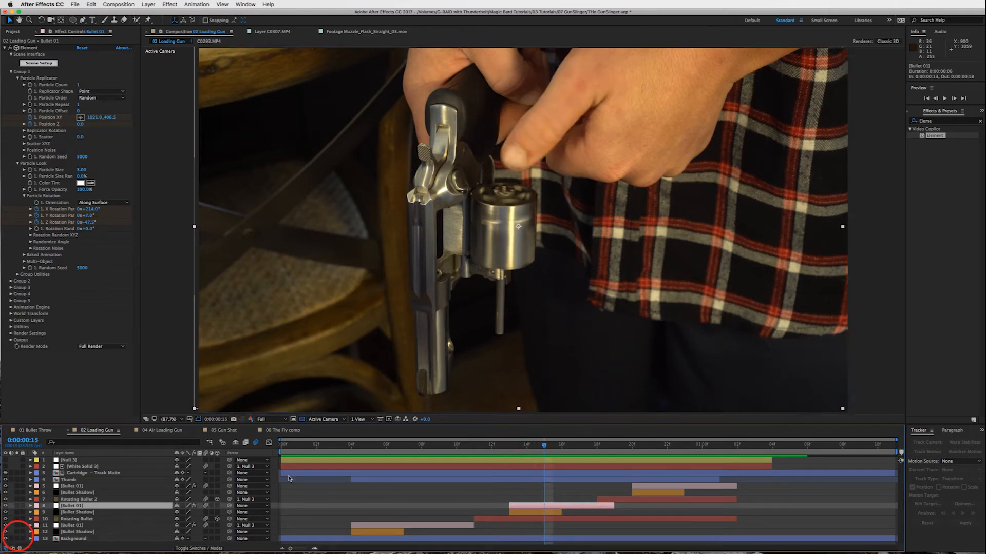
mouse_move(544, 446)
mouse_down()
mouse_move(515, 450)
mouse_move(561, 450)
mouse_move(512, 455)
mouse_move(528, 449)
mouse_up()
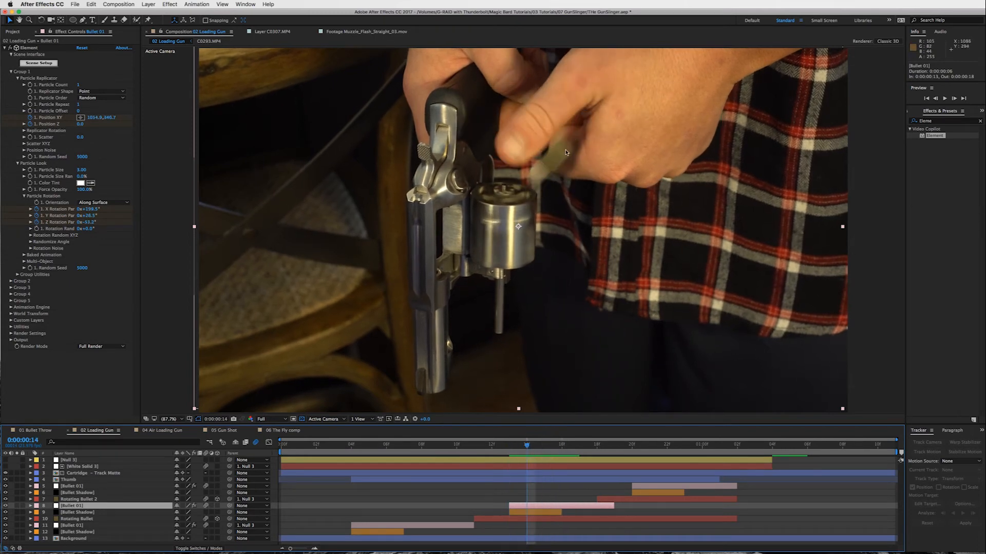
click(541, 513)
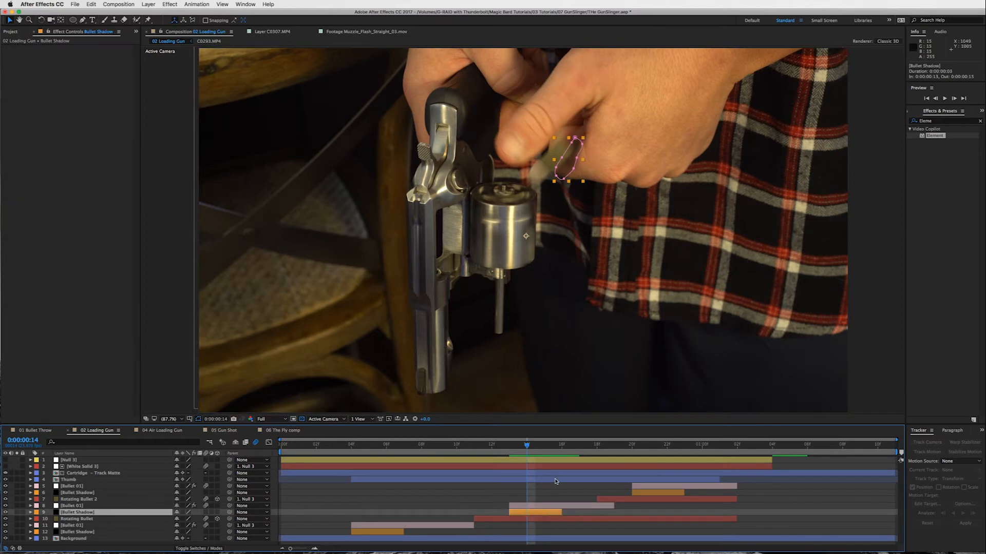
Inspect Rotating Bullet 2 and the third bullet with its shadow from frame 20 to 0:00:01:00.
drag(526, 451, 631, 446)
click(609, 500)
click(650, 486)
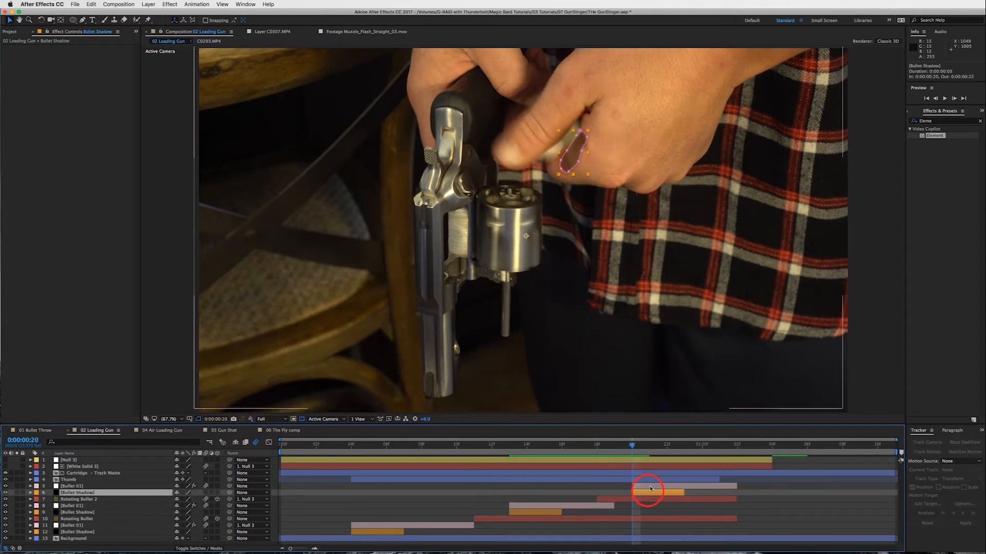
drag(634, 448, 666, 448)
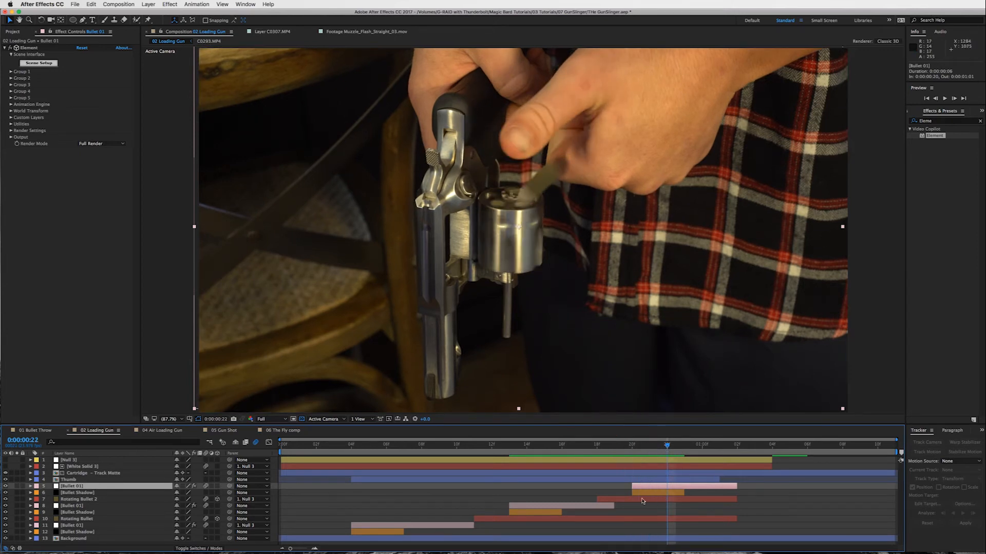
drag(666, 448, 700, 457)
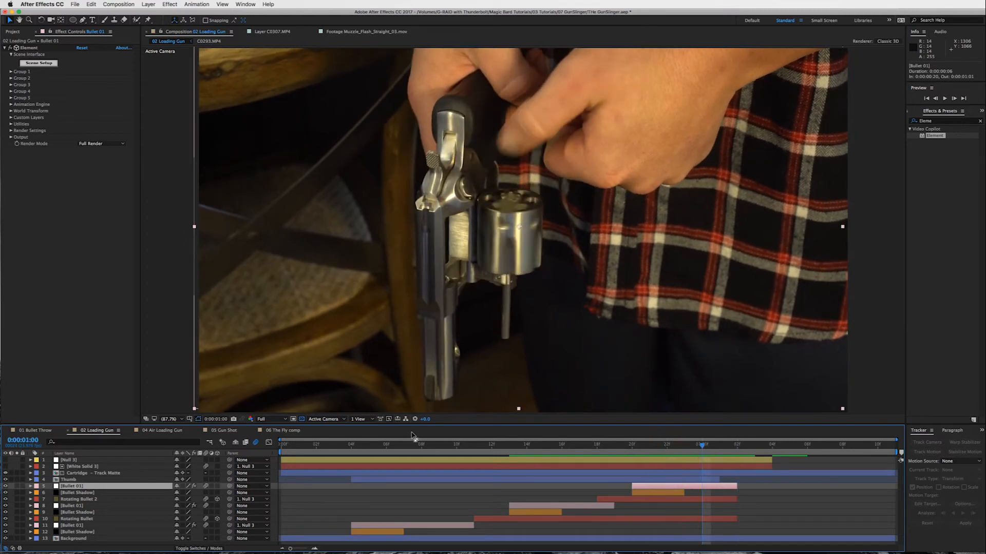
Open the Air load precomp from the 04 Air Loading Gun composition and select its Bullets layer at 0:00:01:10.
click(165, 429)
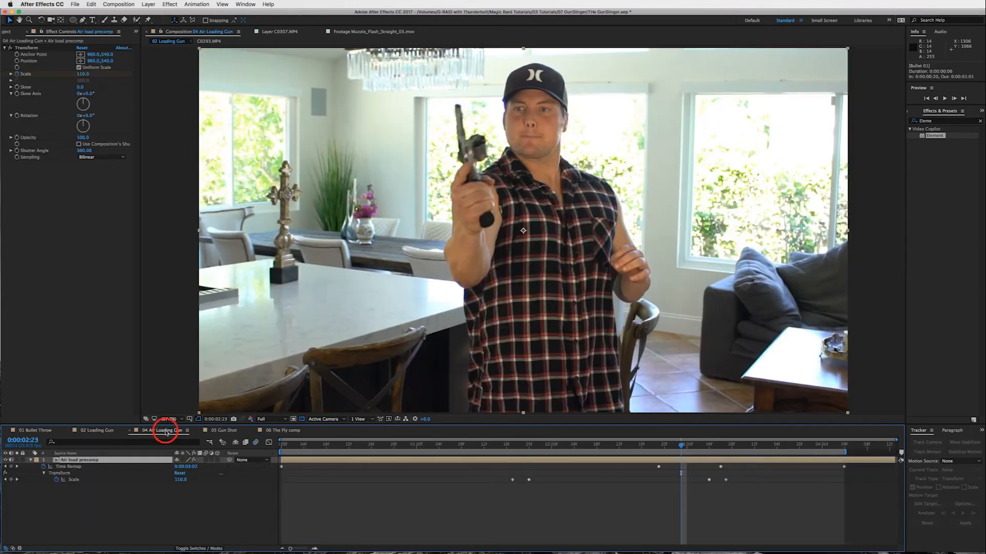
click(556, 450)
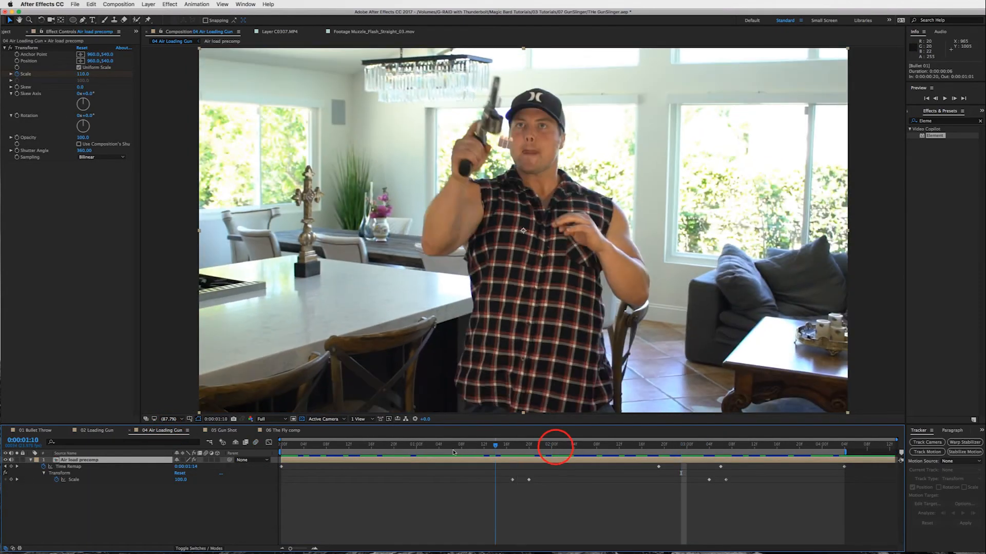
drag(564, 461, 512, 466)
double_click(479, 460)
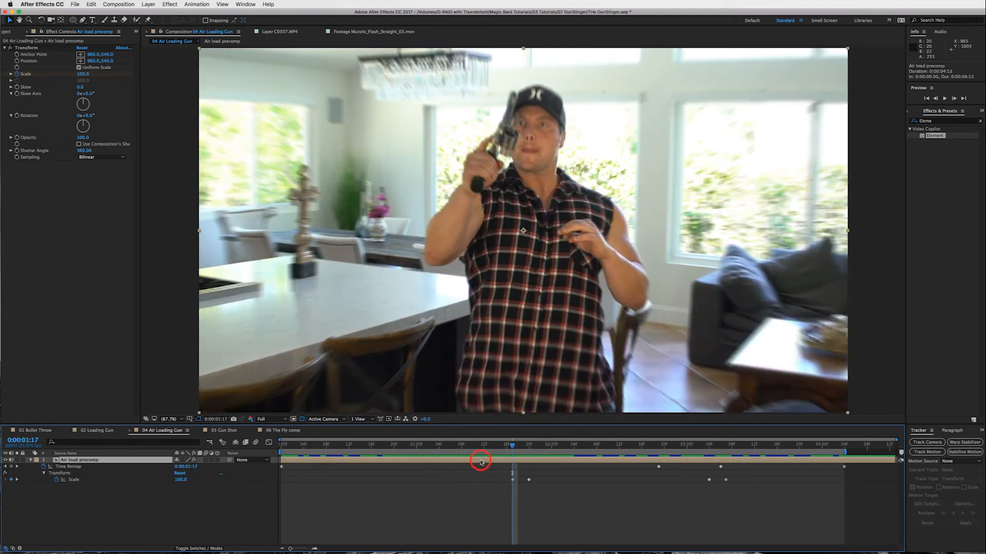
drag(511, 446, 476, 454)
click(480, 466)
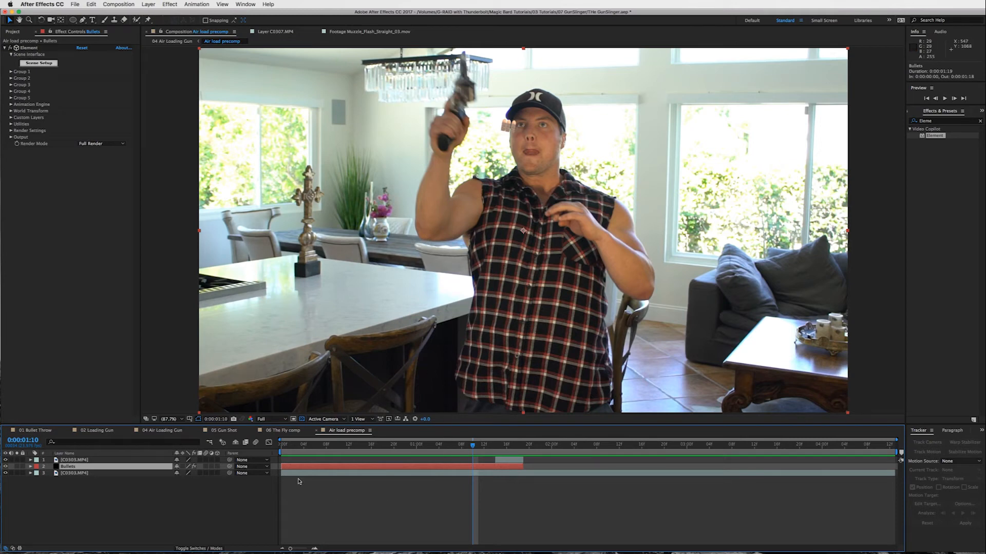
Create a new solid named 3 Bullet drop in the Air load precomp.
click(397, 481)
click(170, 4)
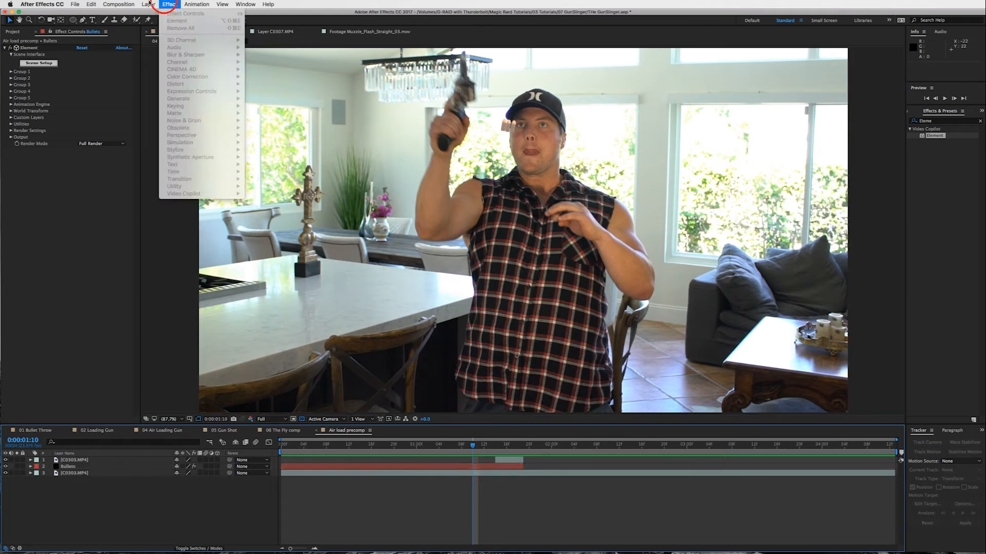
mouse_move(148, 4)
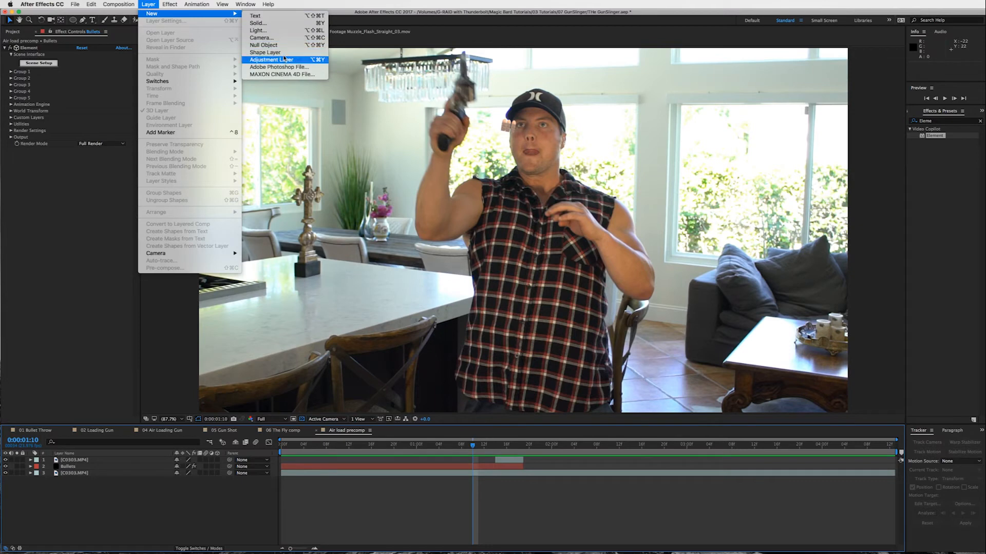
click(280, 24)
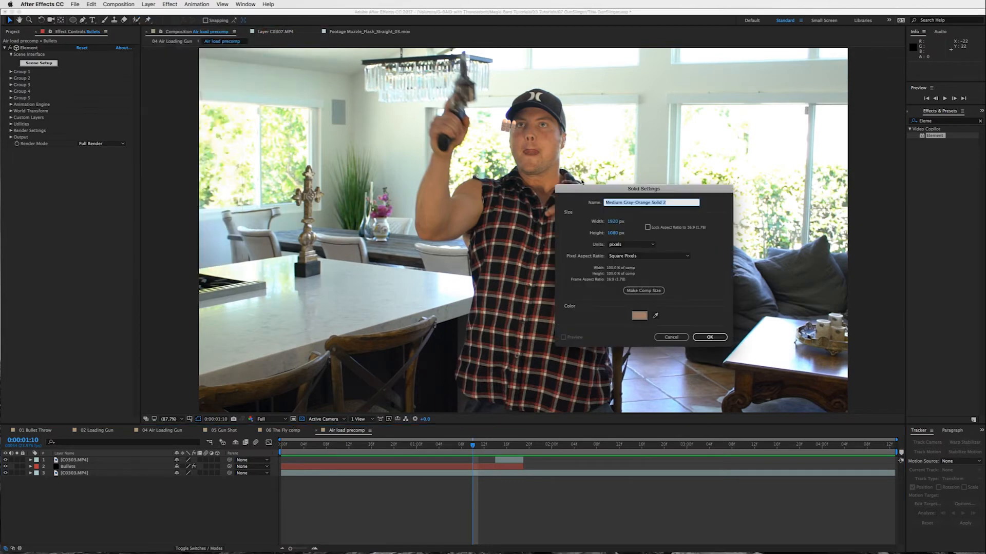
text(3 Bullet drop)
key(Return)
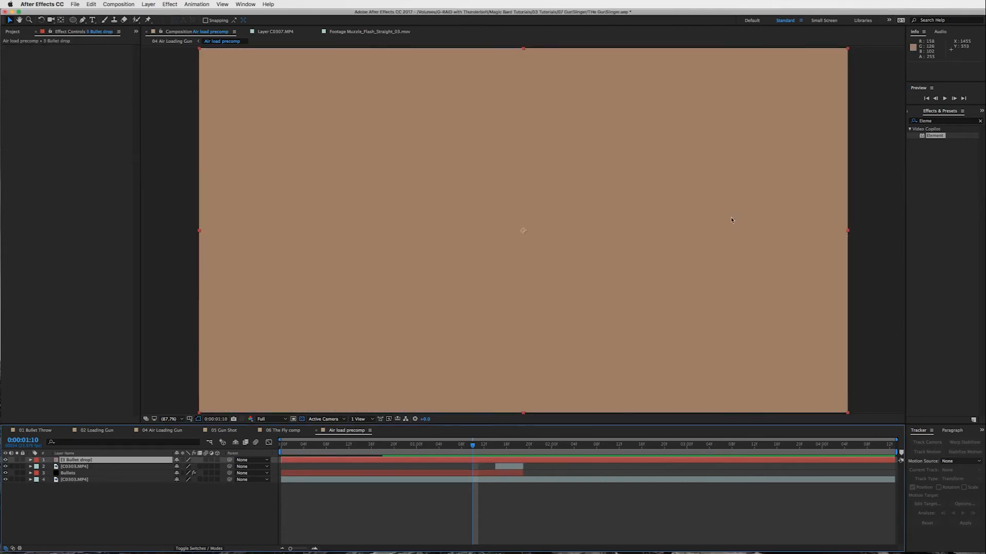
Apply the Element effect to the 3 Bullet drop solid and open its Scene Setup.
drag(922, 136, 592, 206)
click(38, 63)
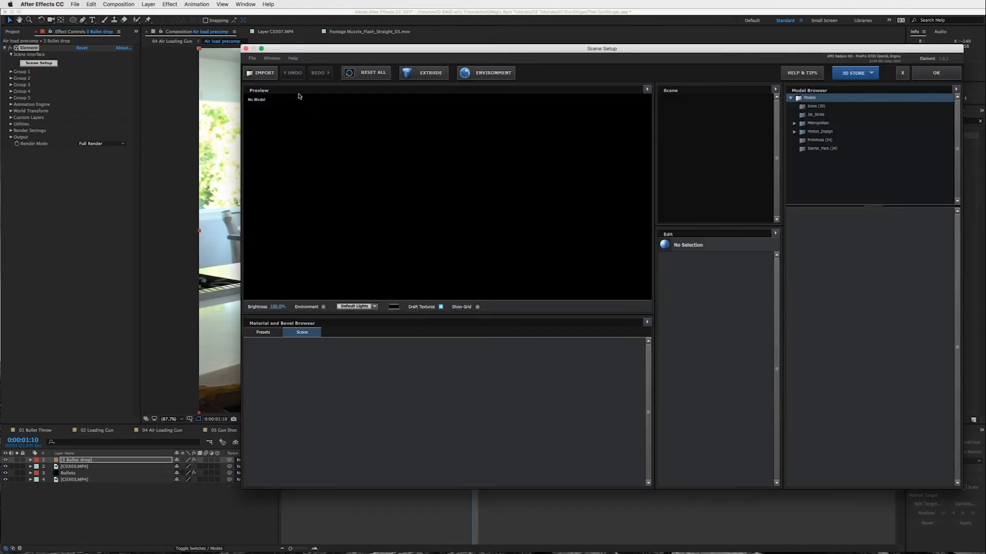
Import the 45.obj bullet model into the Element scene.
click(266, 72)
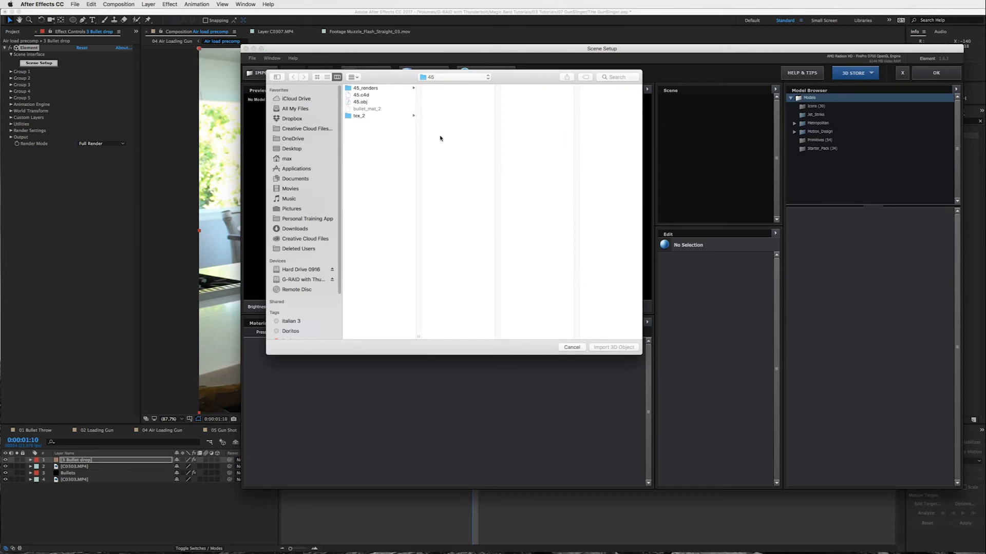
click(366, 101)
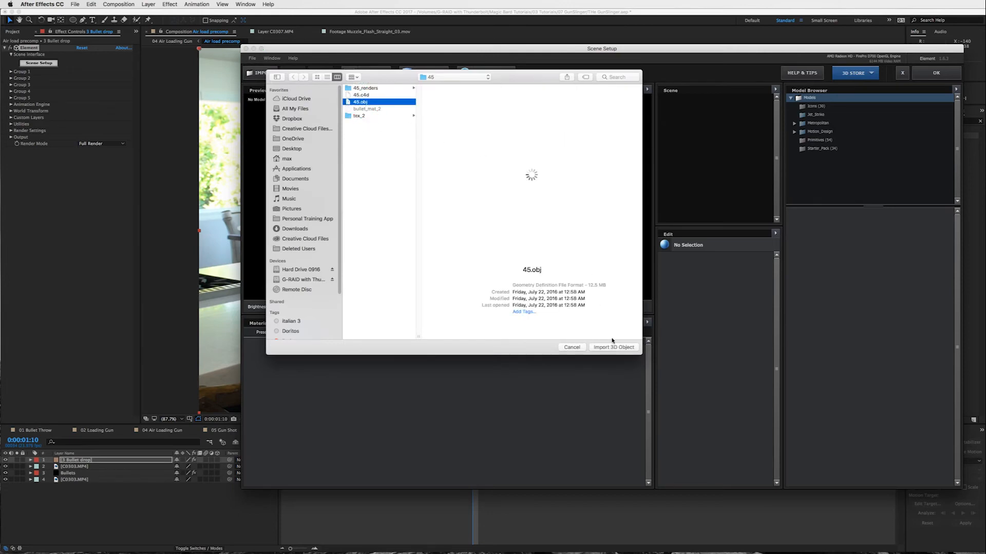
click(604, 348)
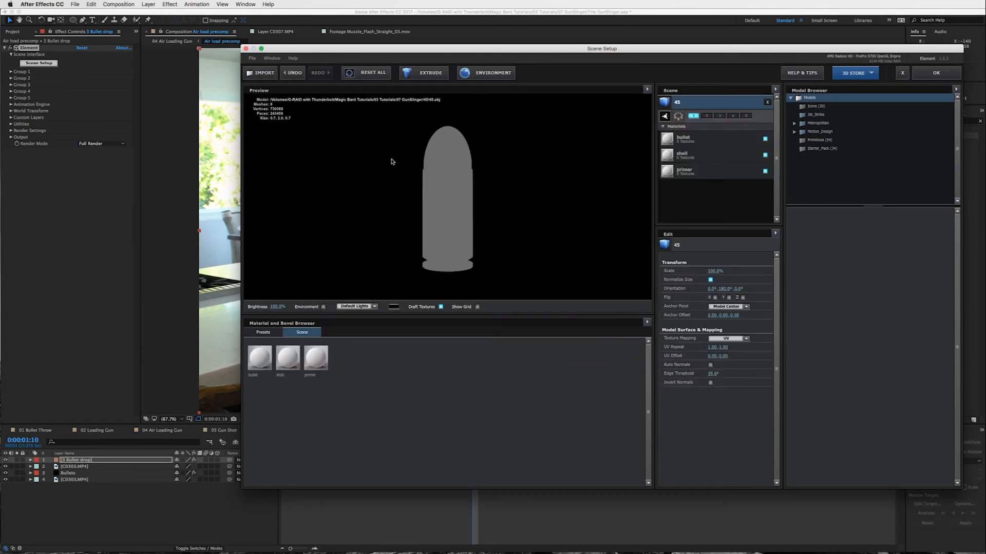
Find the Metal presets among the Pro_Shaders materials and apply gold_grunge to the model's bullet material.
click(263, 332)
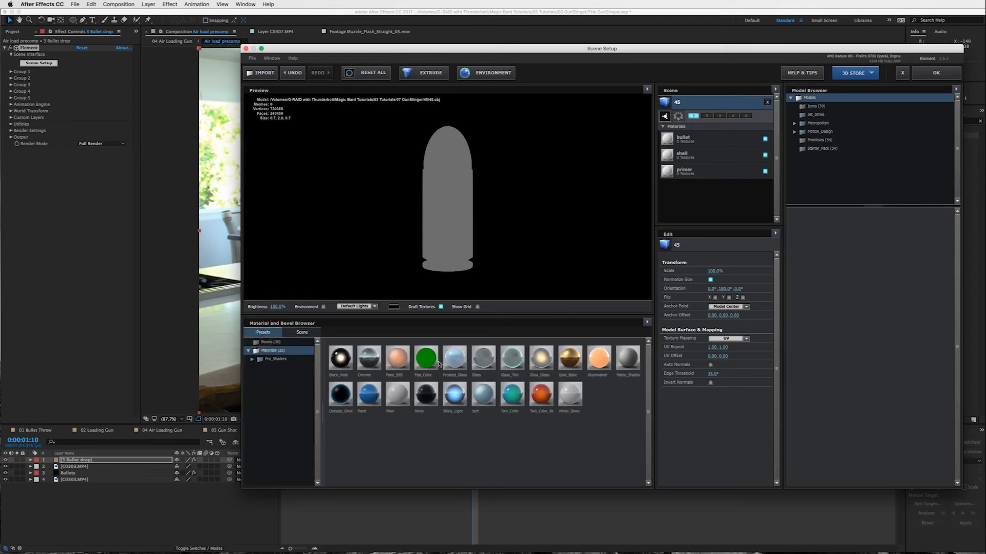
click(252, 361)
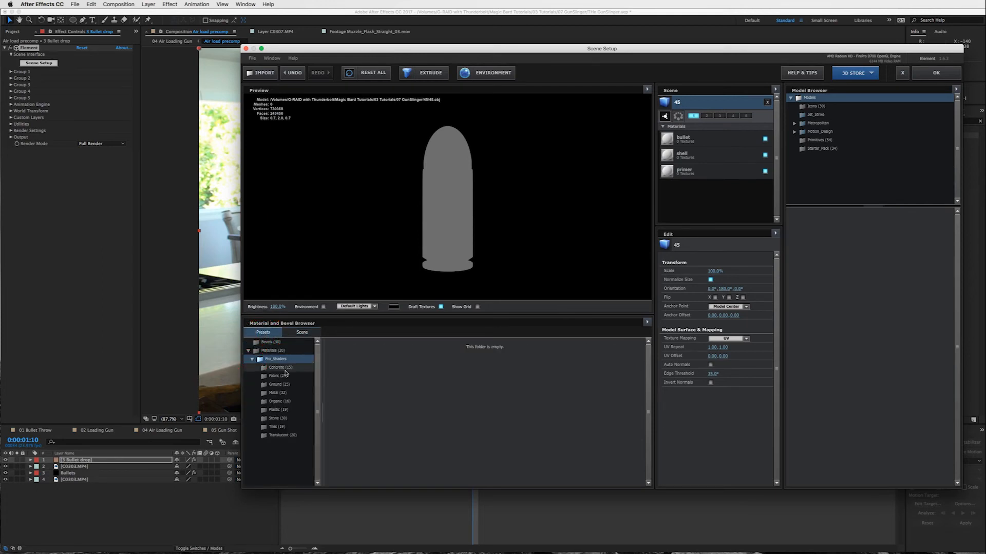
click(277, 368)
click(277, 375)
click(277, 384)
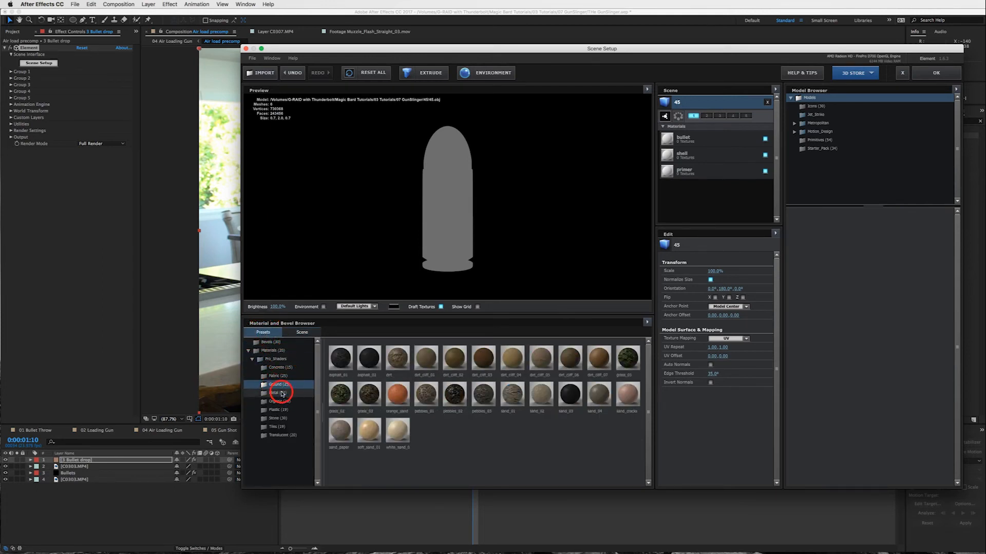
click(274, 393)
click(534, 360)
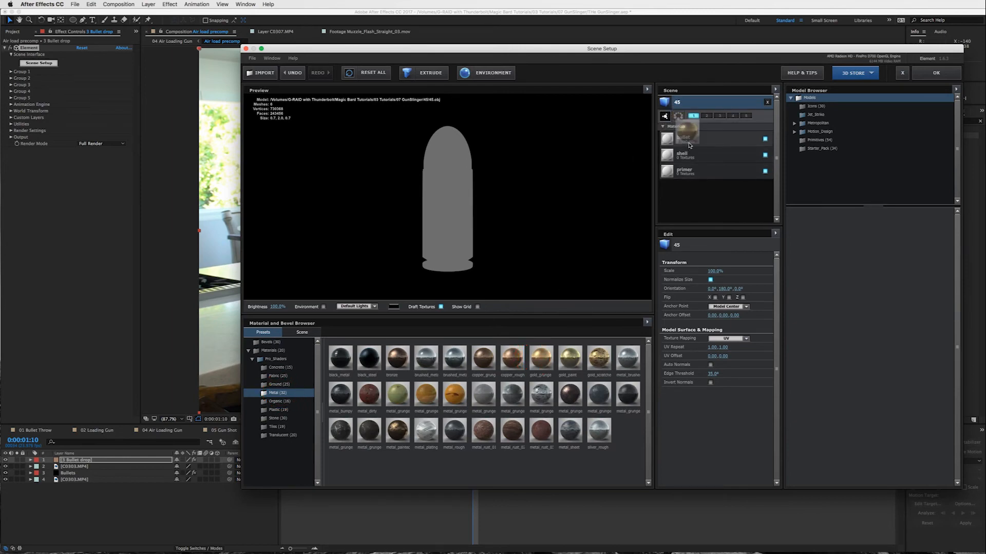
Apply metal_grunge_painted_05 to the shell and silver_rough to the primer, and accept the scene setup.
drag(508, 397, 710, 154)
drag(450, 213, 471, 163)
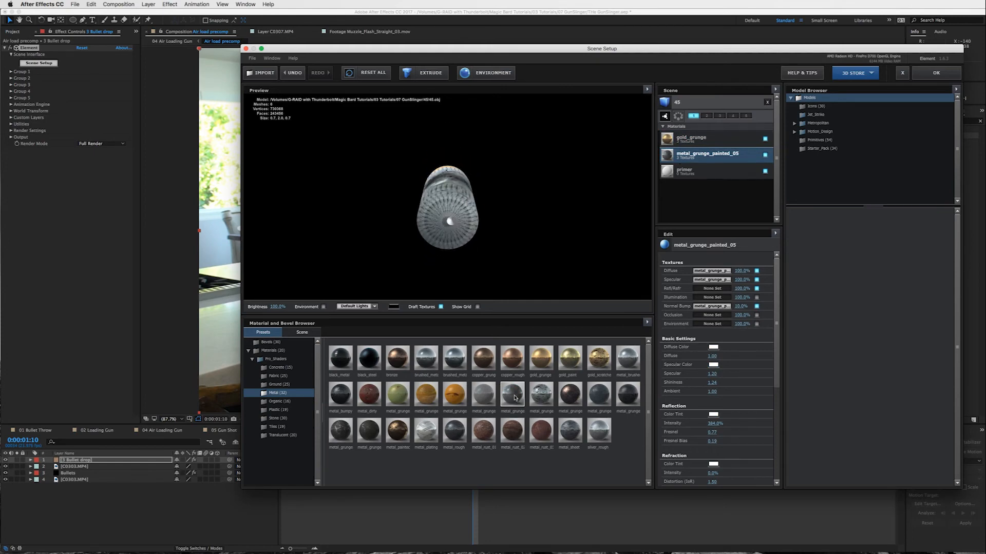
drag(598, 431, 691, 170)
drag(473, 202, 462, 241)
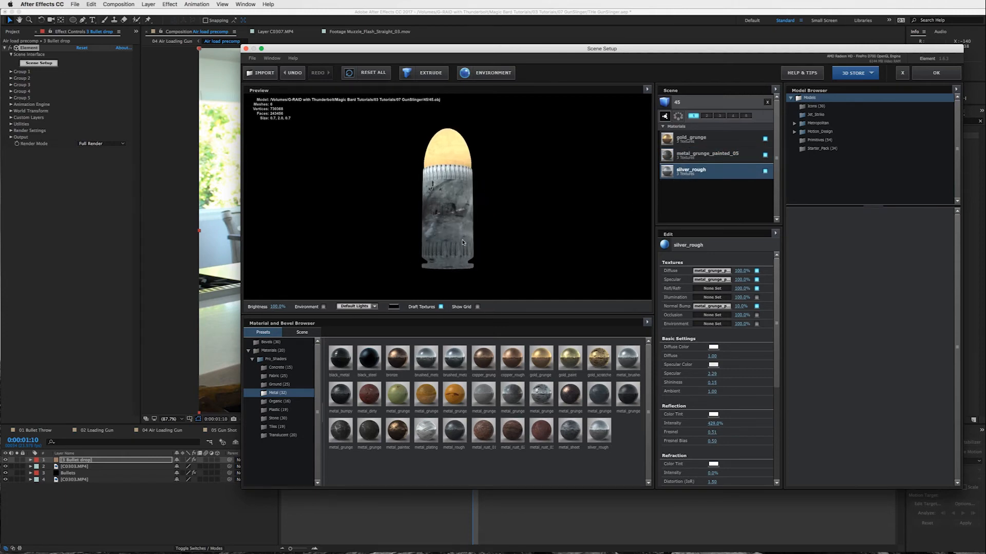
click(947, 77)
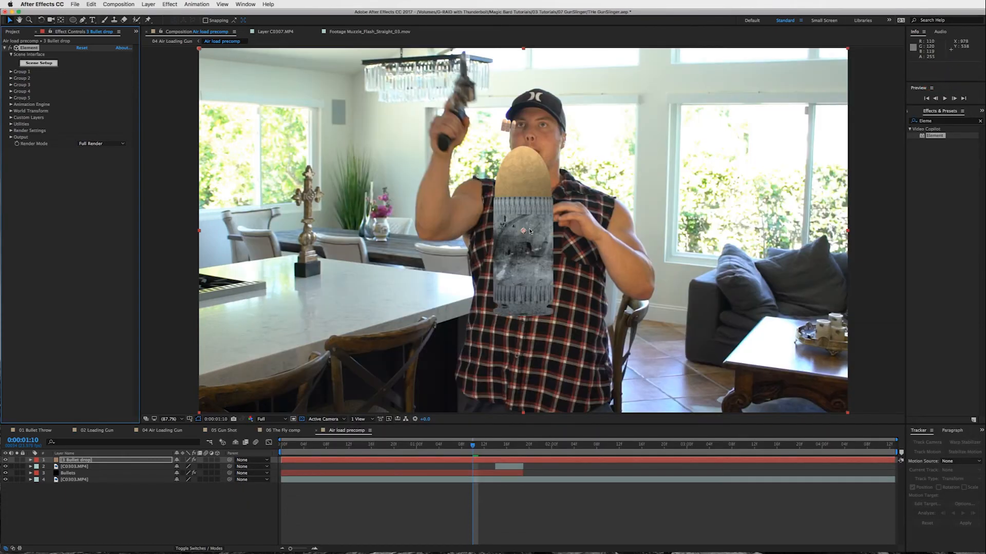
Reopen the Scene Setup, duplicate the 45 model and assign the copy to group 2.
click(38, 63)
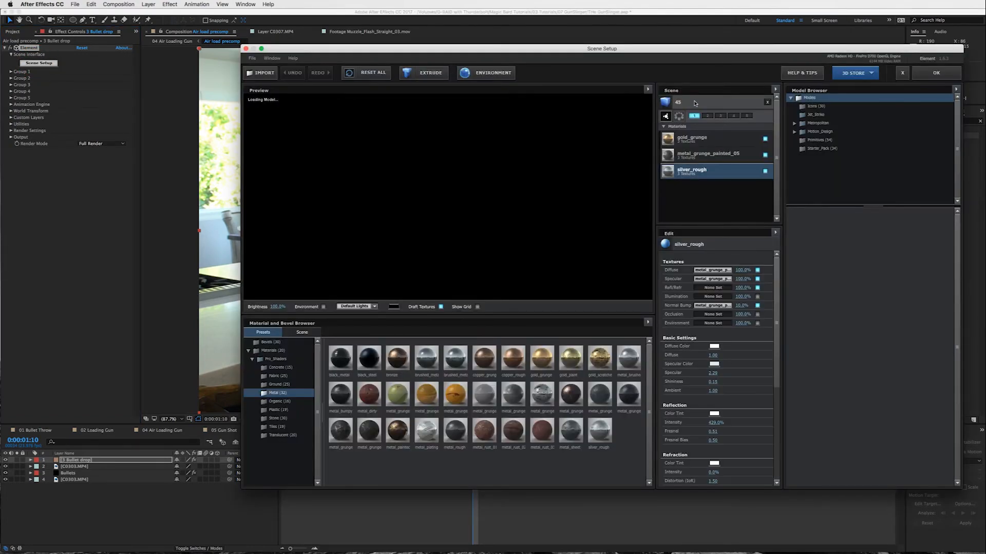
click(694, 103)
drag(685, 49, 602, 83)
right_click(622, 127)
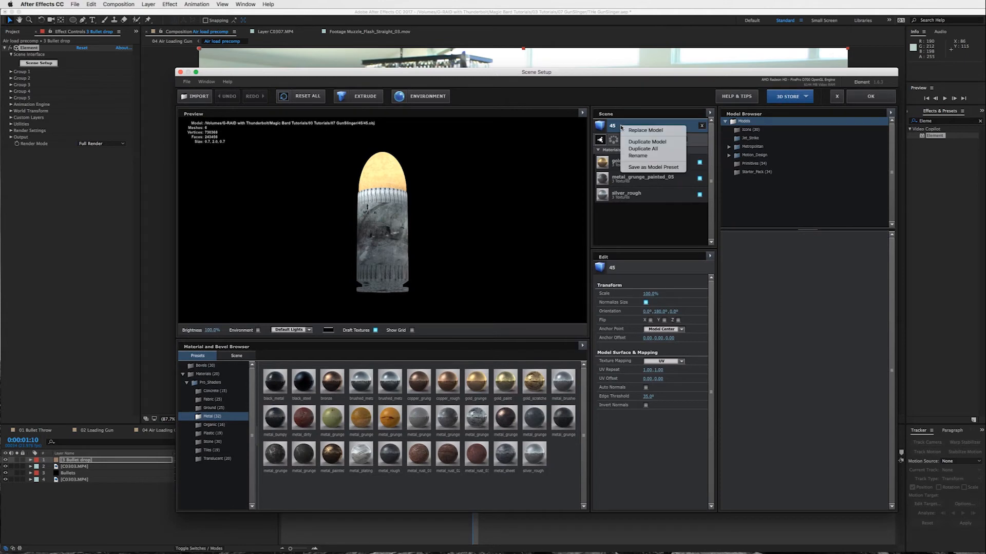
click(646, 142)
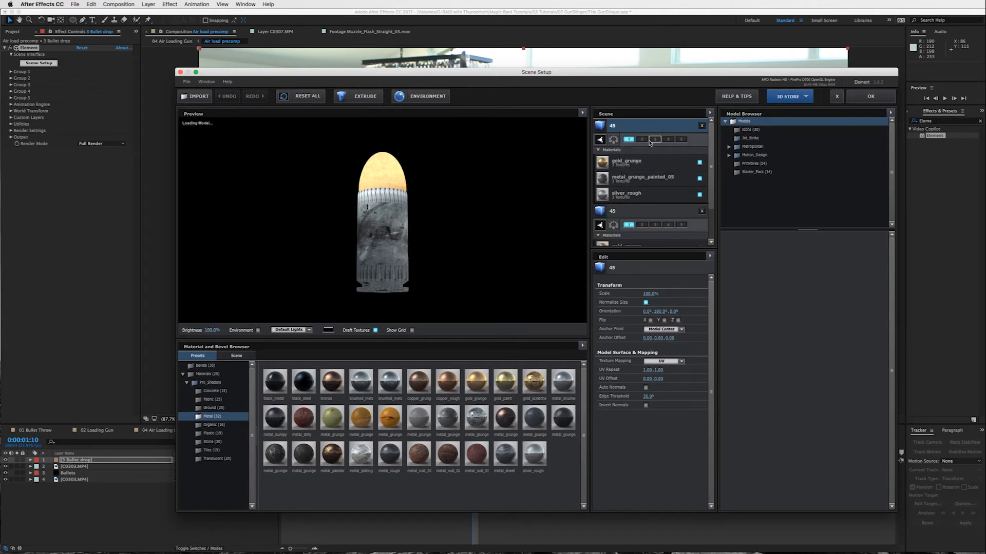
click(638, 224)
click(640, 225)
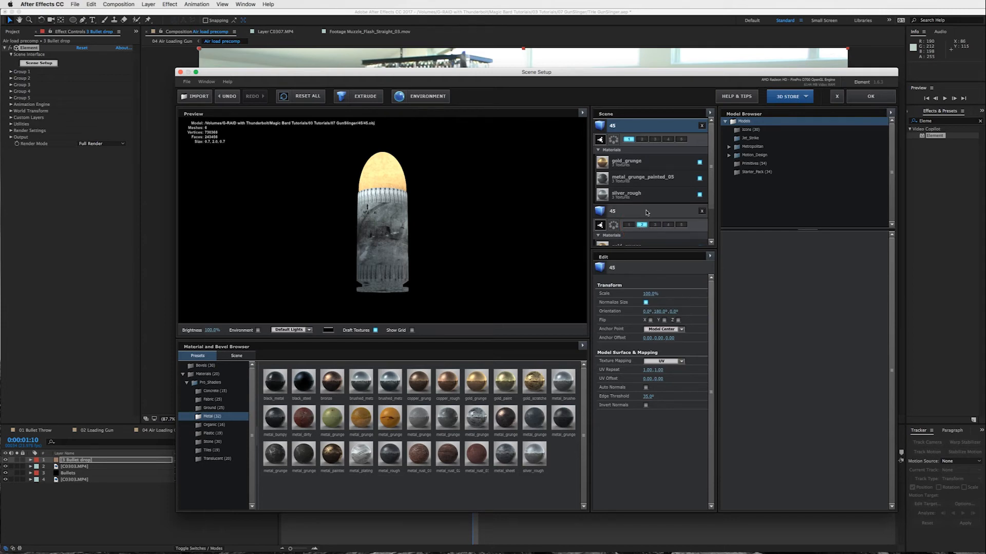
Duplicate the group 2 copy of the 45 model to add a third bullet.
right_click(642, 225)
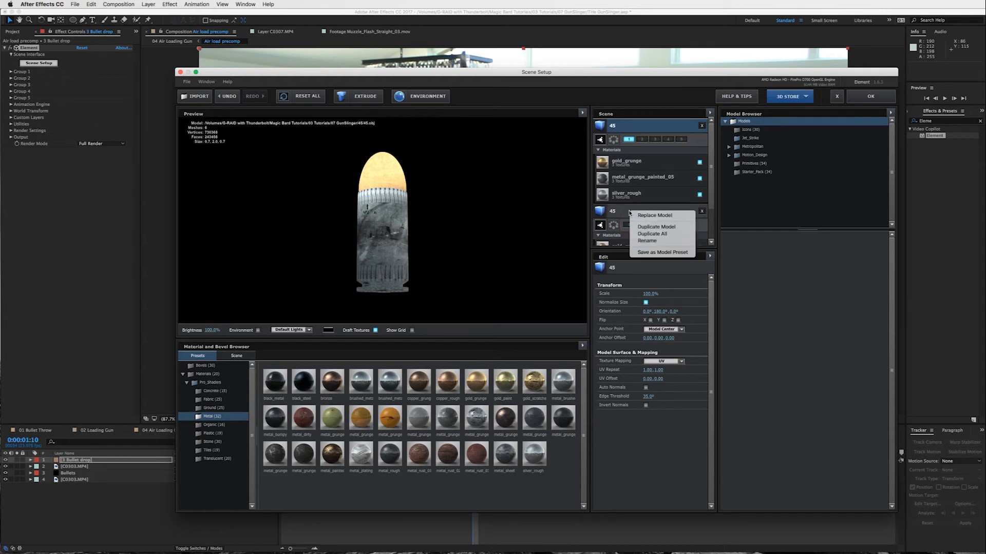
click(662, 228)
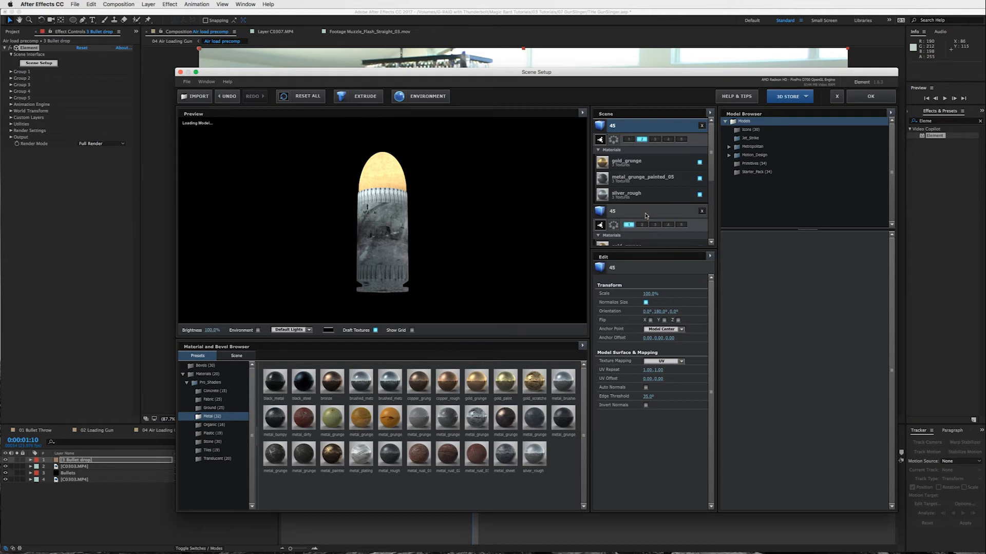
scroll(646, 214, up, 3)
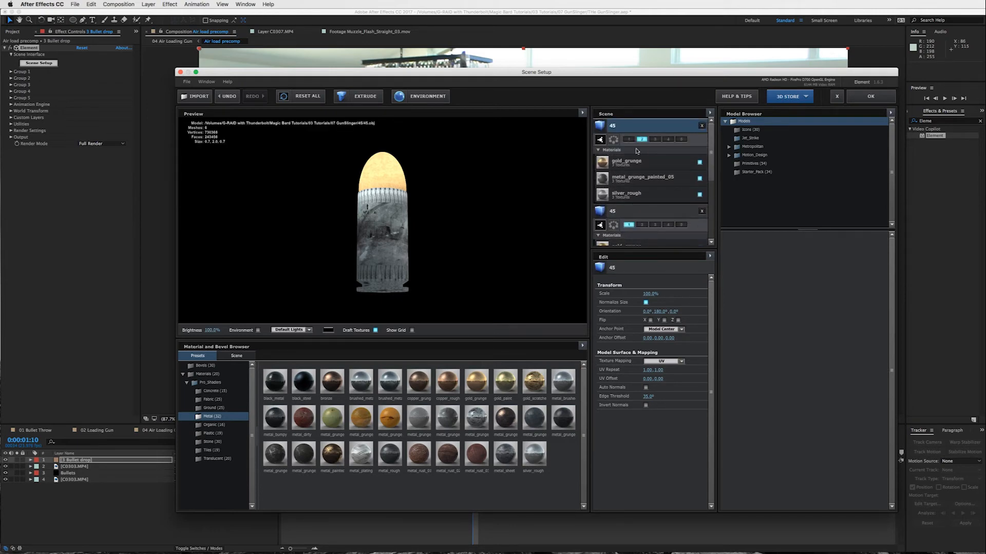
Assign the three 45 models to groups 1, 2 and 3 in list order and accept the scene setup.
click(628, 138)
scroll(640, 188, down, 1)
click(642, 211)
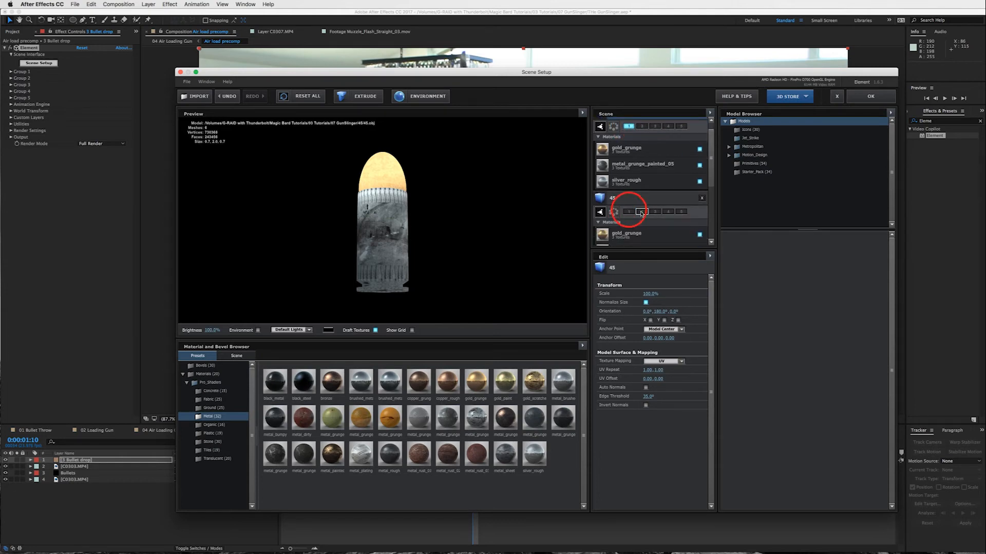
scroll(644, 208, down, 3)
click(640, 182)
click(654, 181)
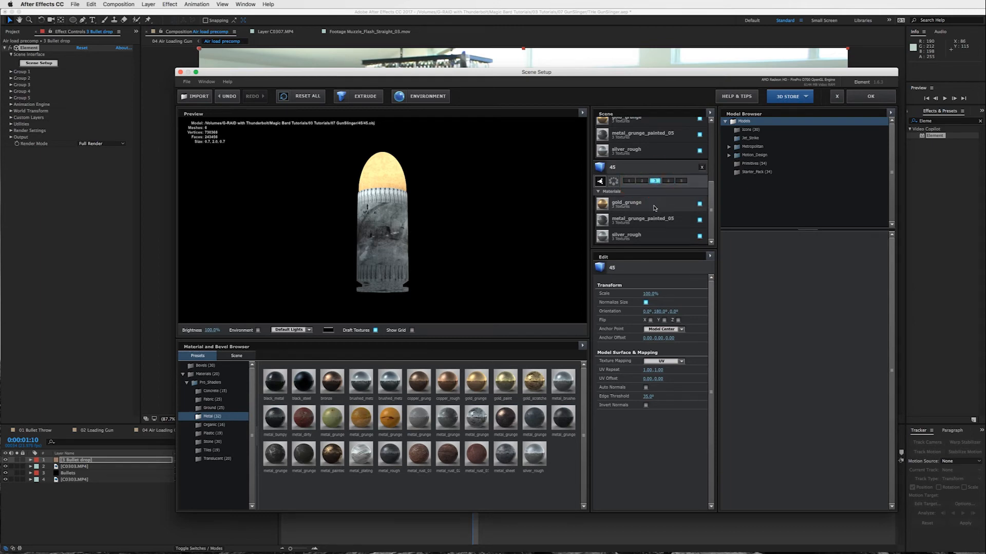
scroll(655, 208, up, 10)
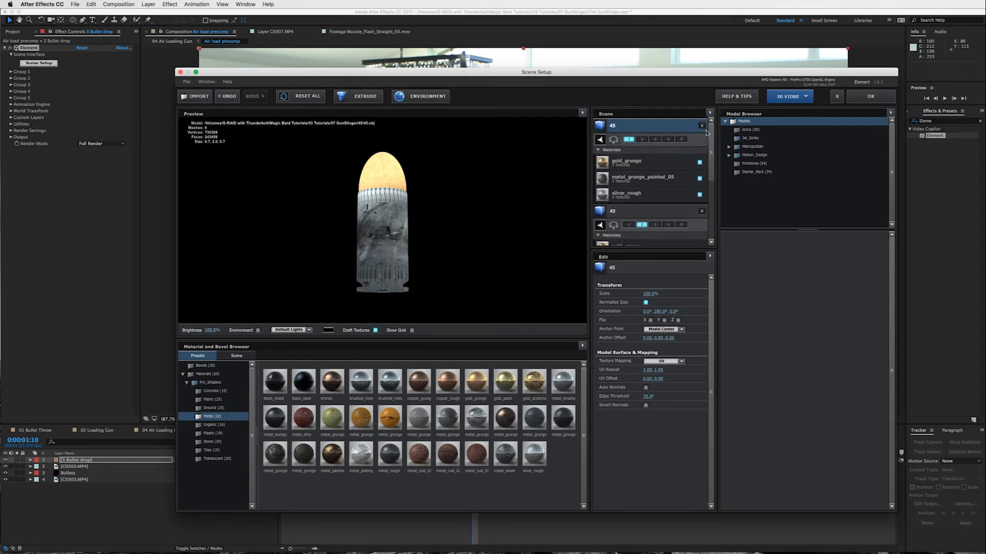
click(875, 97)
Set the Particle Size of Group 1 to 2 in its Particle Look settings.
click(12, 72)
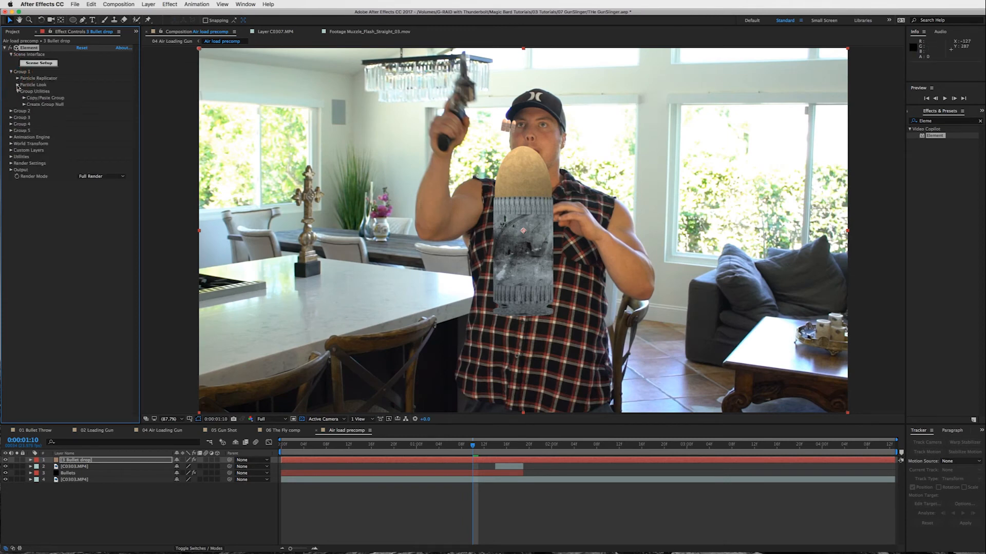
click(18, 85)
click(83, 91)
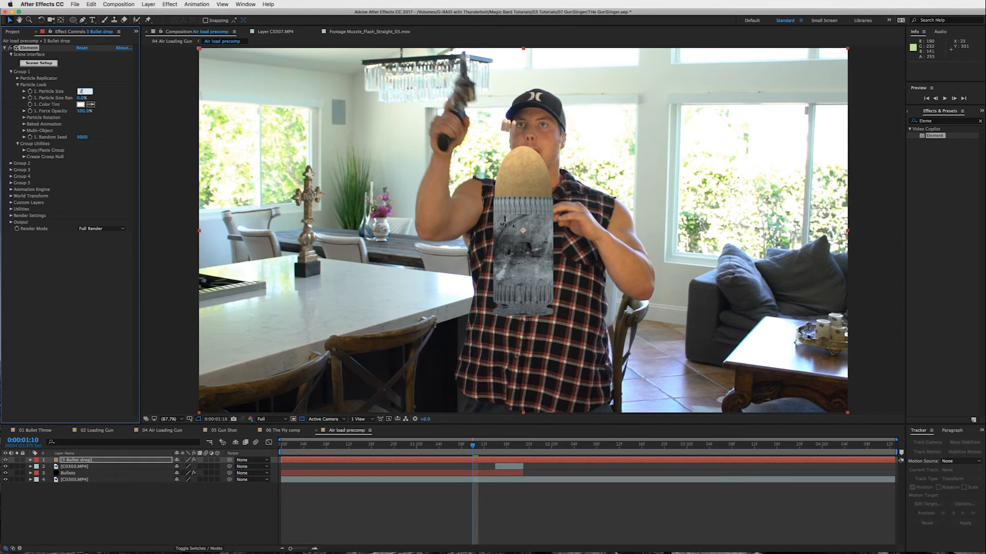
key(Return)
click(11, 72)
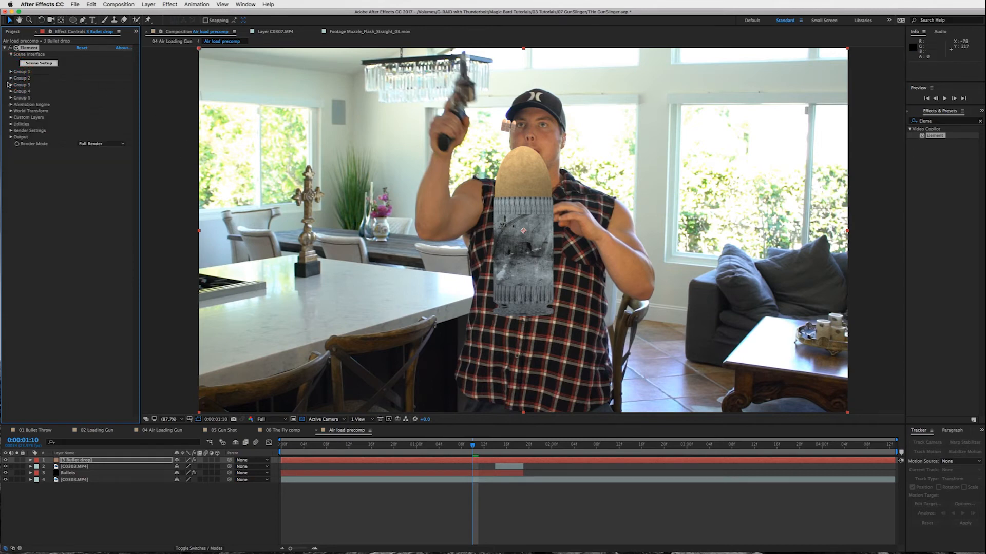
Set the Particle Size of Group 2 to 2 in its Particle Look settings.
click(11, 79)
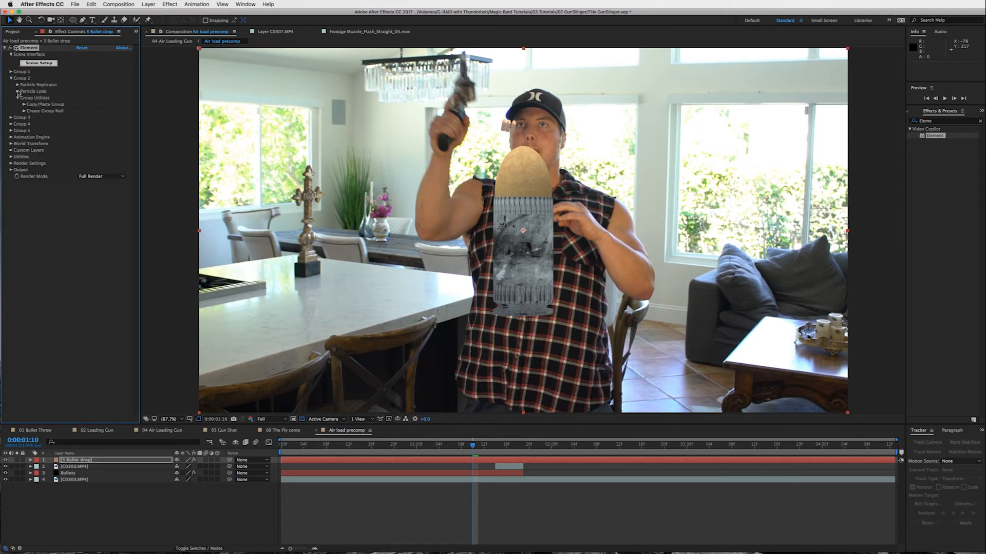
click(18, 92)
click(83, 98)
text(2)
key(Return)
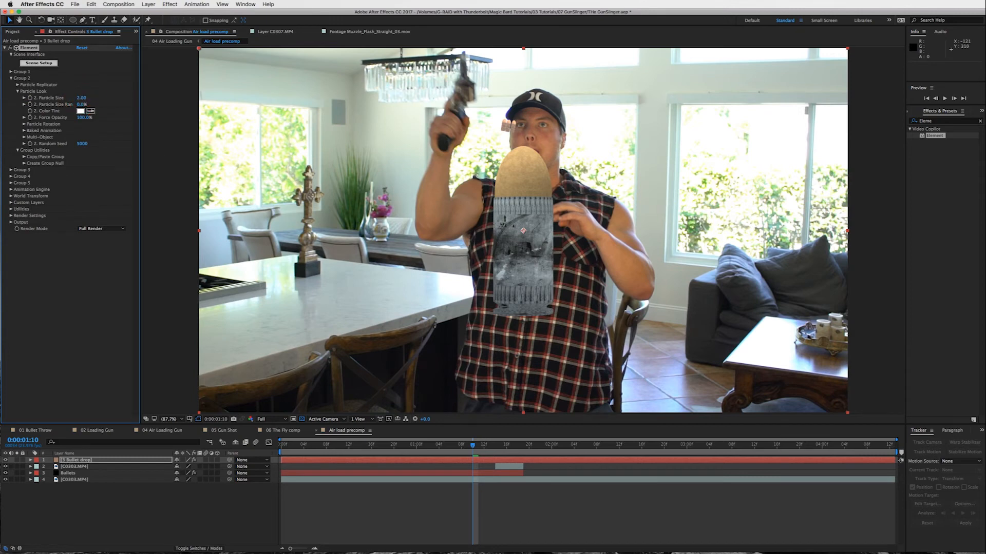
Set the Particle Size of Group 3 to 2 in its Particle Look settings.
click(10, 170)
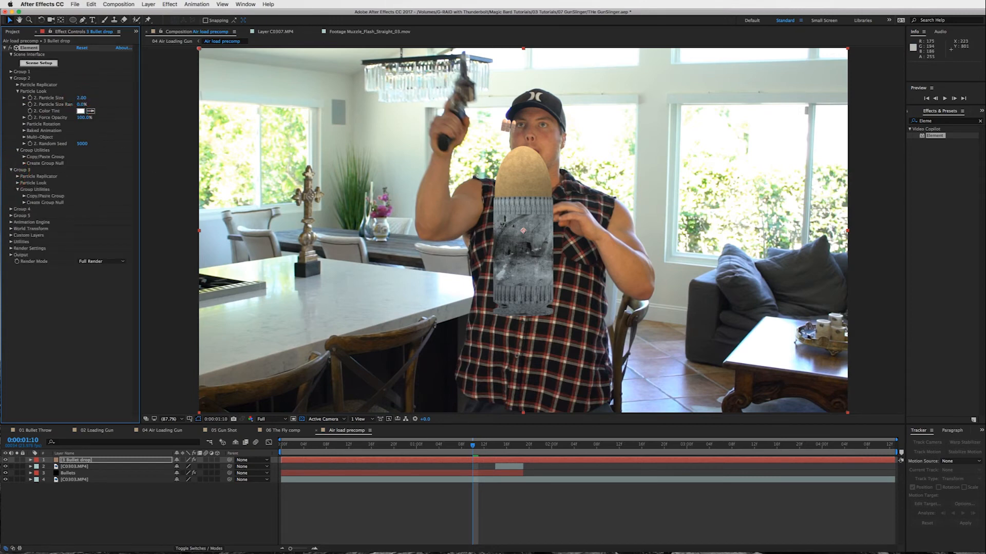
click(18, 176)
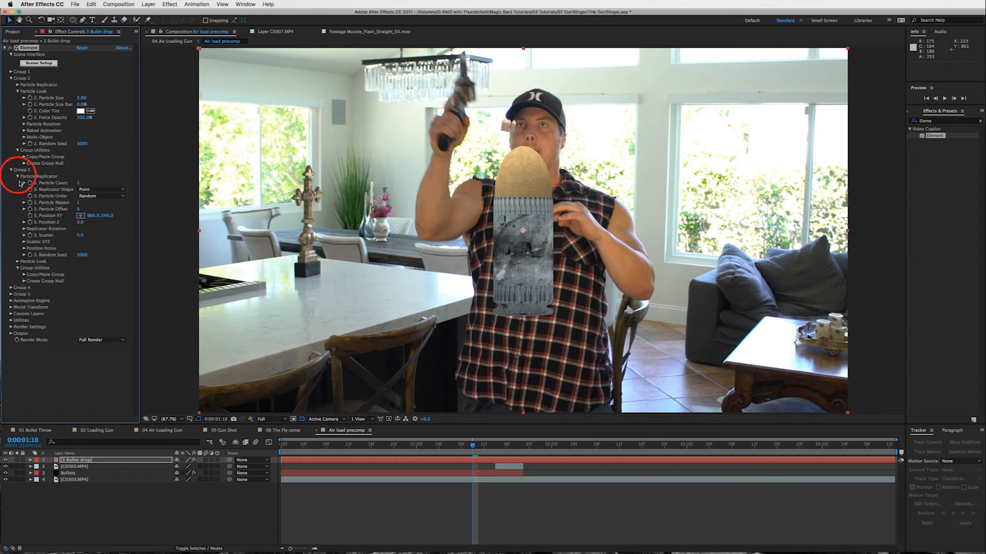
click(18, 177)
click(17, 184)
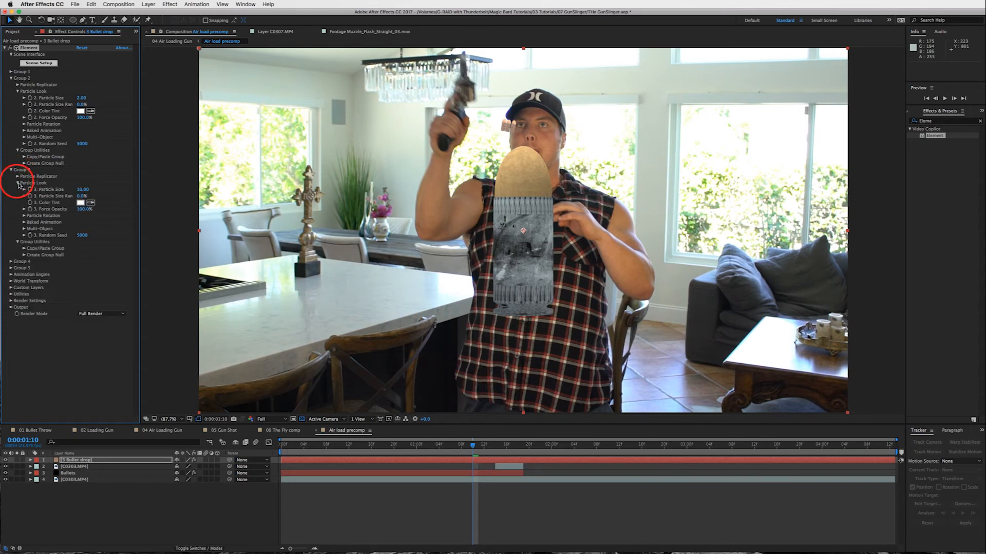
click(83, 190)
key(Return)
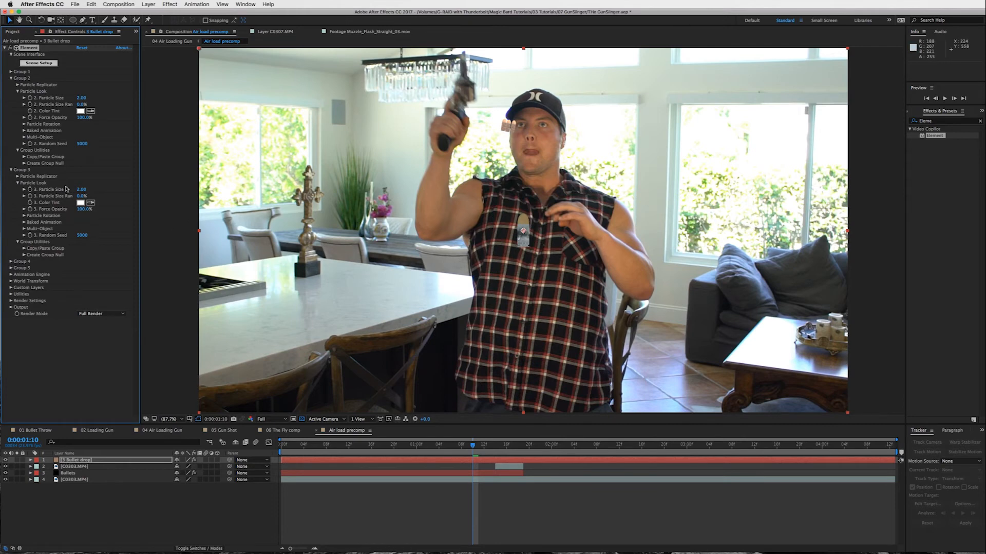
Set the X value of Group 3's Position XY in the Particle Replicator to about 1005.
click(18, 91)
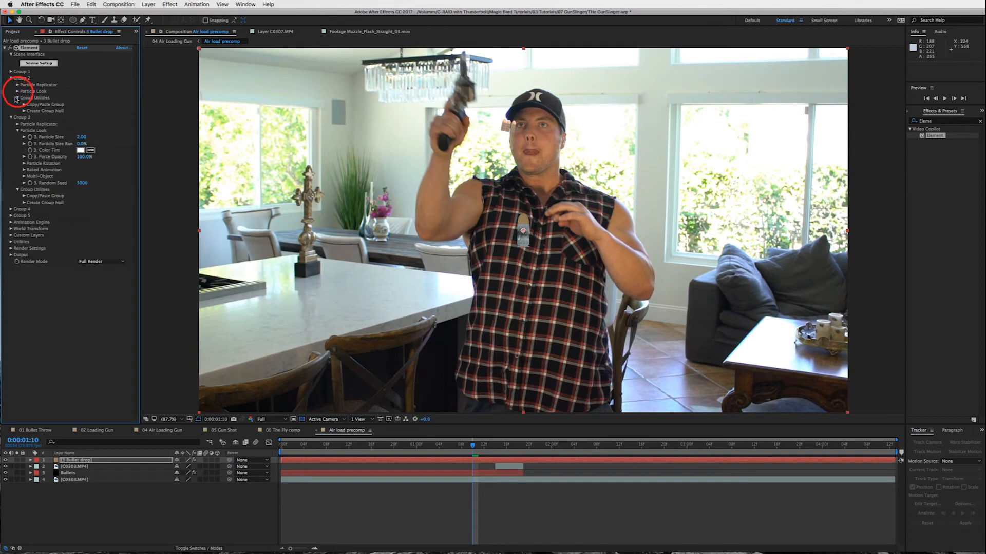
click(18, 131)
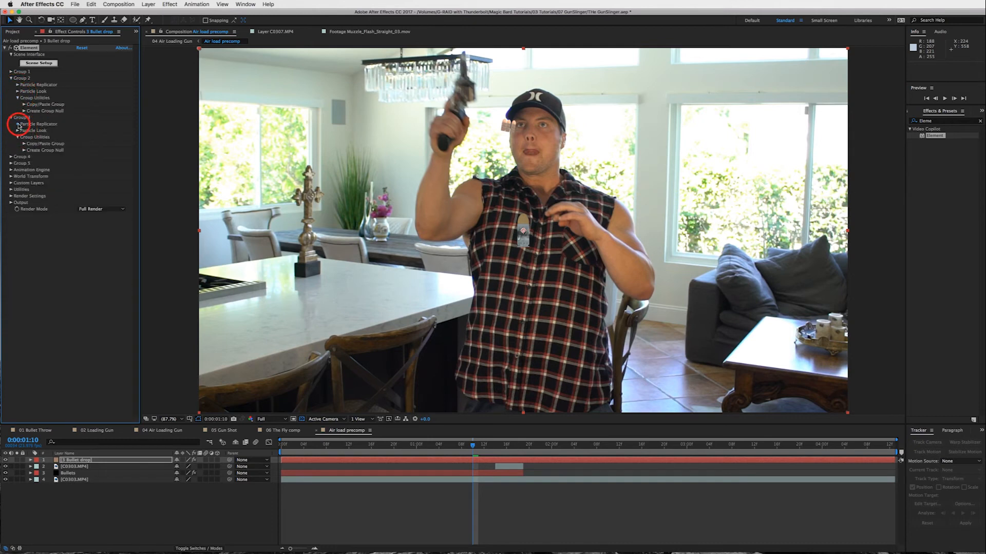
click(18, 124)
drag(92, 163, 106, 163)
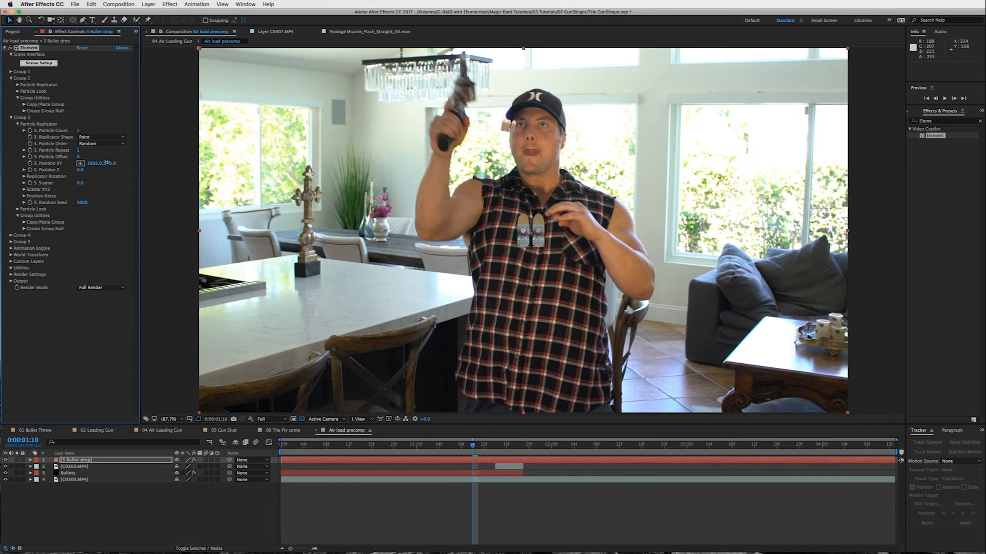
Set the X value of Group 1's Position XY in the Particle Replicator to 913.
click(12, 118)
click(11, 78)
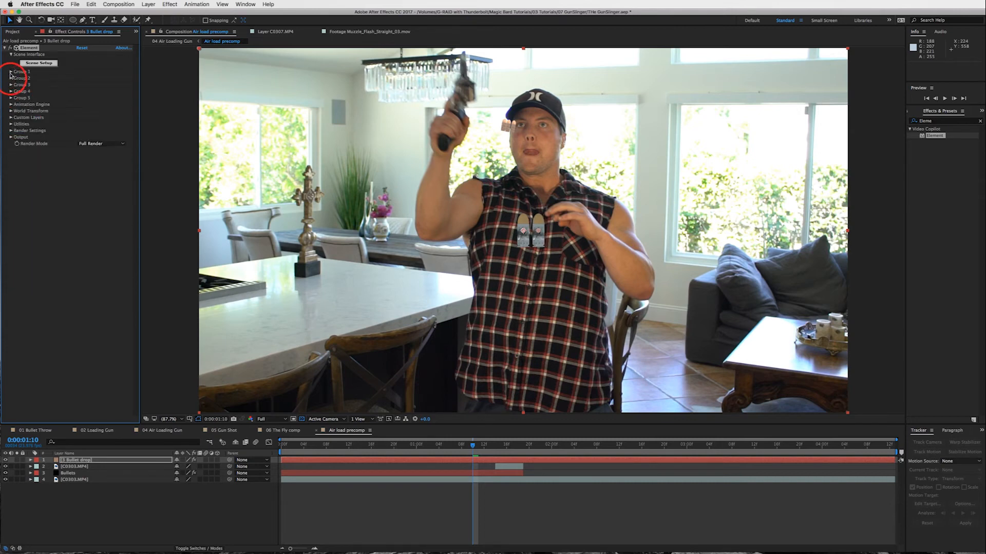
click(11, 72)
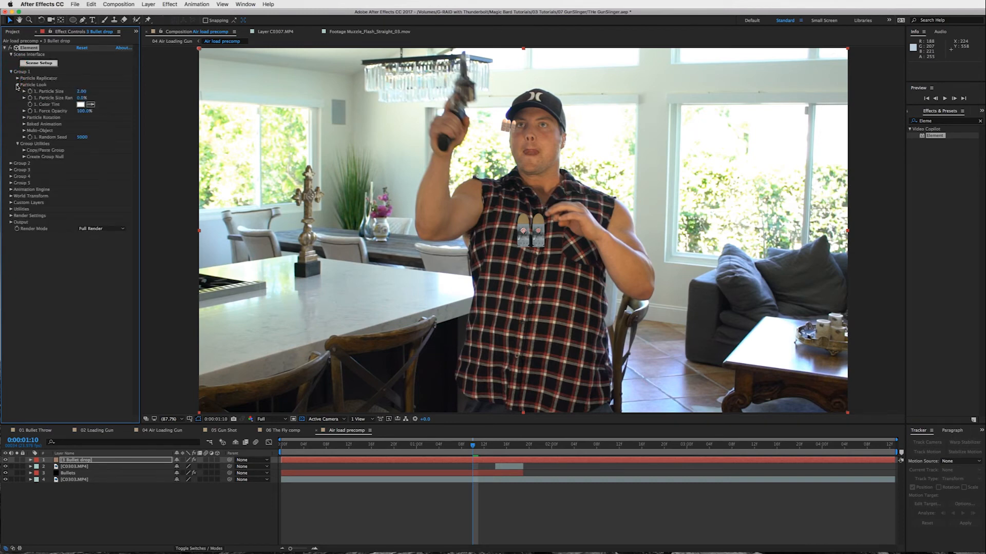
click(17, 84)
click(17, 78)
drag(92, 119, 79, 117)
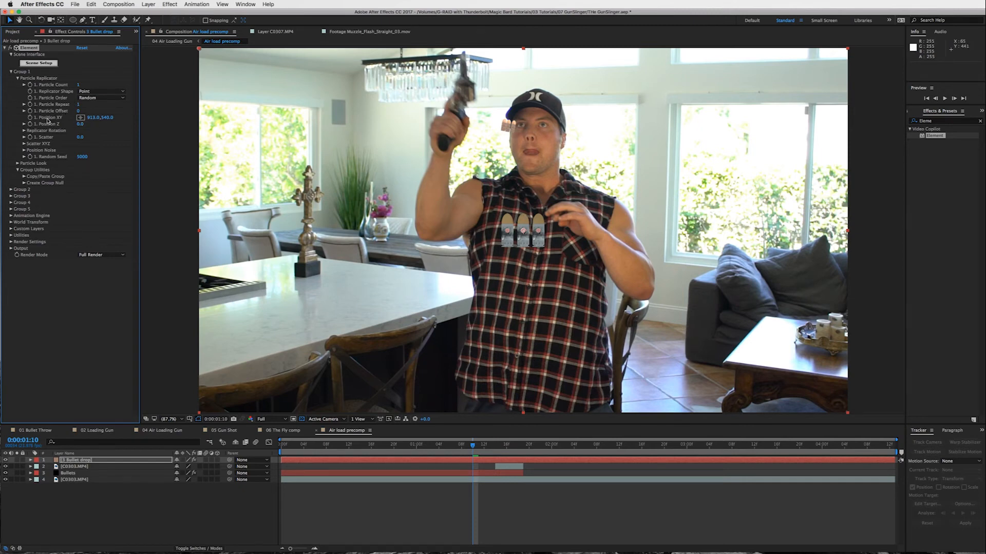
Shift all three bullets together by setting World Position XY in Element's World Transform to about 137, -2.
click(17, 79)
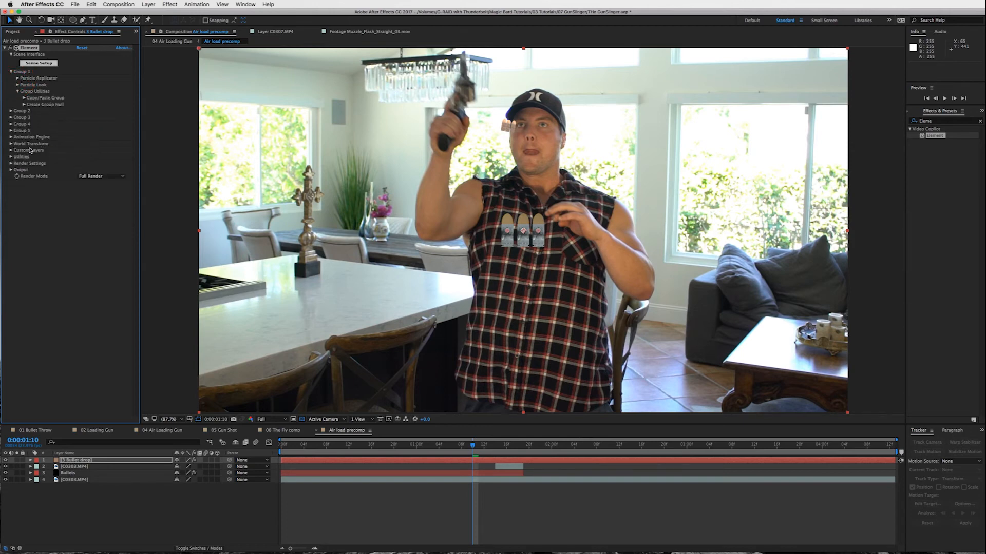
click(11, 145)
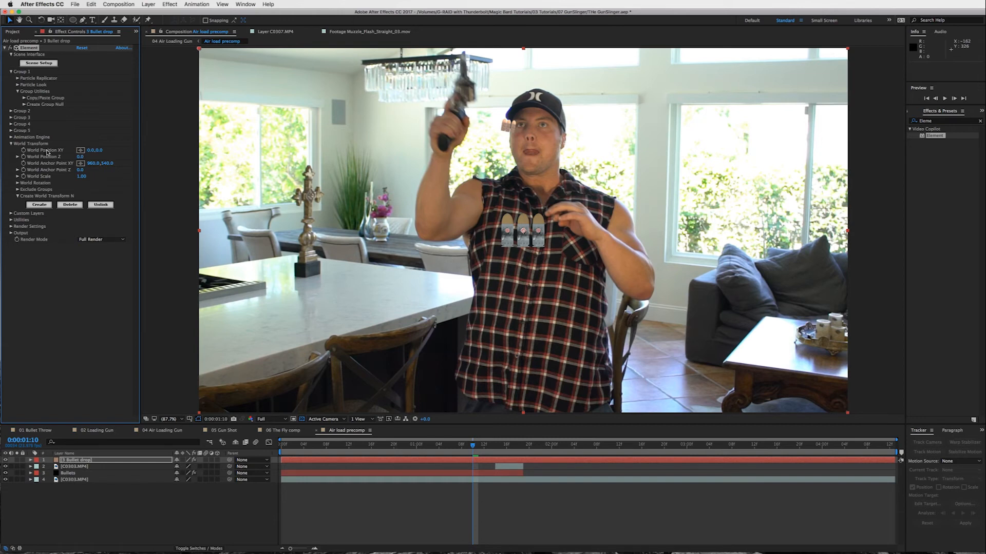
mouse_move(99, 152)
mouse_down()
mouse_move(77, 151)
mouse_move(167, 156)
mouse_move(98, 152)
mouse_up()
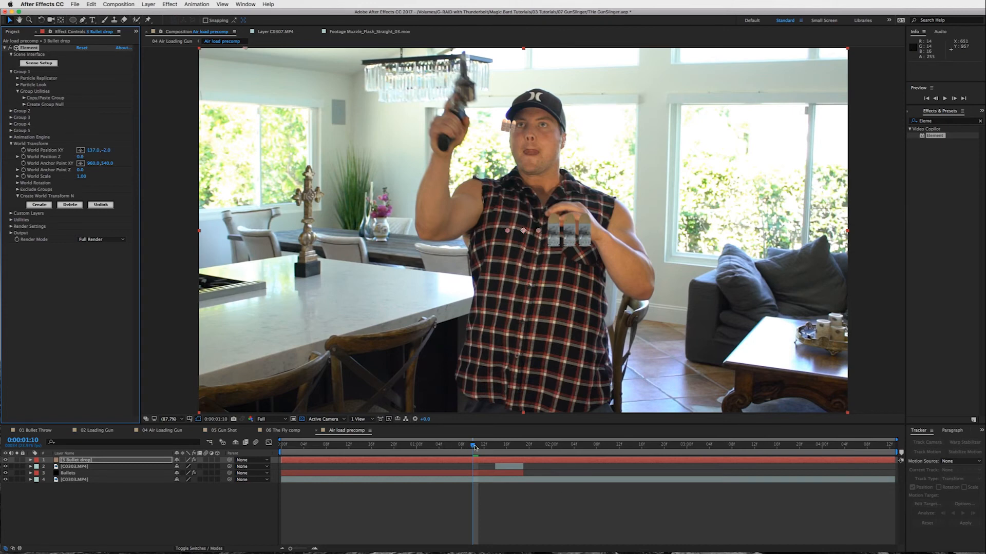
Keyframe World Position XY at about 137, -814 at 0:00:00:16 and 137, -208 at 0:00:01:14 to make the bullets fall.
drag(475, 447, 371, 444)
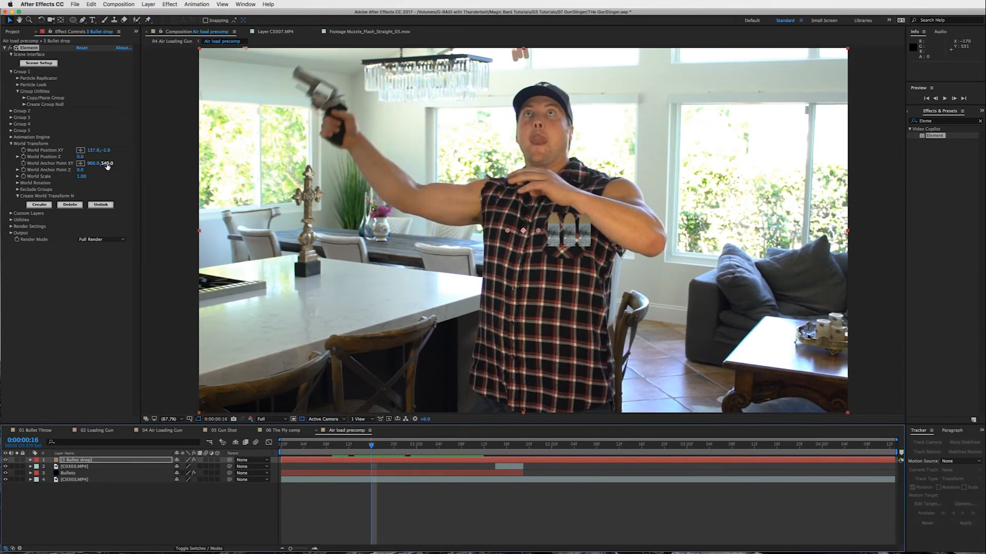
drag(105, 149, 31, 150)
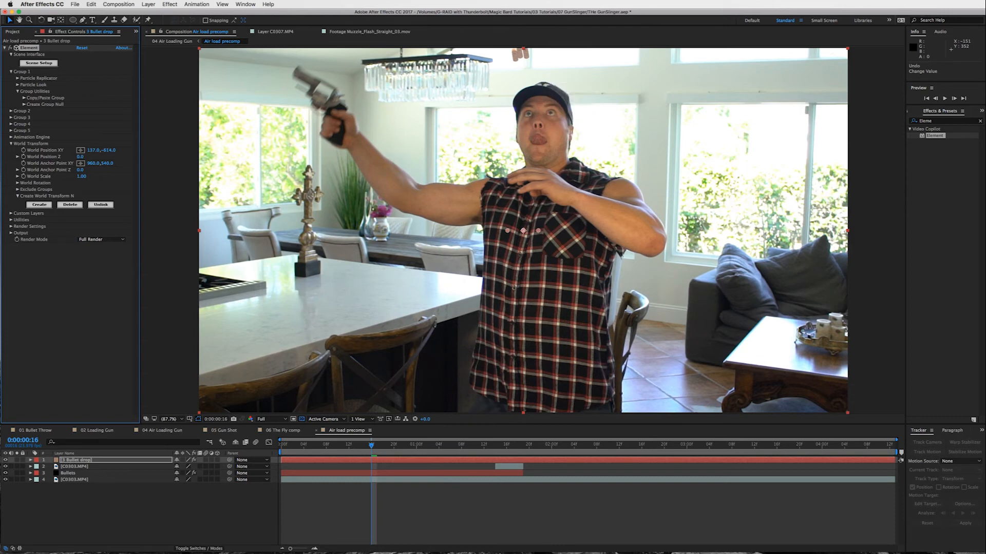
click(23, 150)
drag(371, 444, 495, 447)
drag(108, 150, 258, 153)
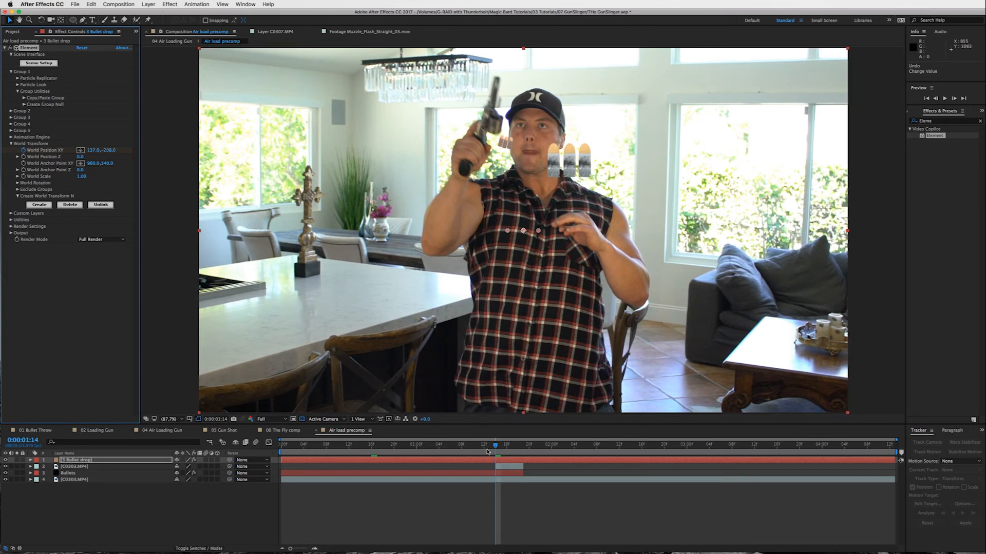
Delete the 3 Bullet drop layer from Air load precomp.
click(480, 461)
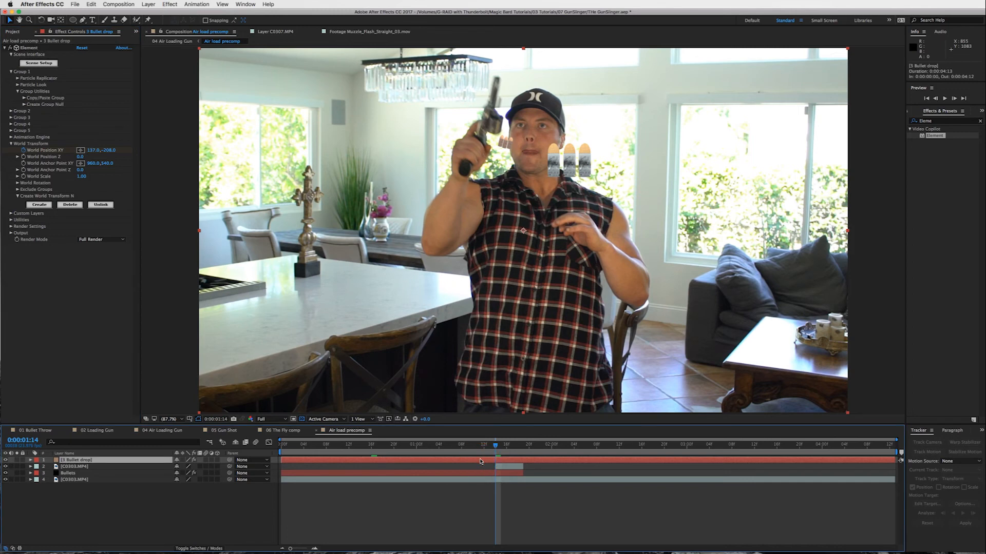
key(Delete)
click(475, 465)
Duplicate the full-length C0303.MP4 layer and place the copy at the top of the layer stack, with the time at 0:00:01:14.
mouse_move(496, 446)
mouse_down()
mouse_move(448, 446)
mouse_move(478, 447)
mouse_up()
click(499, 474)
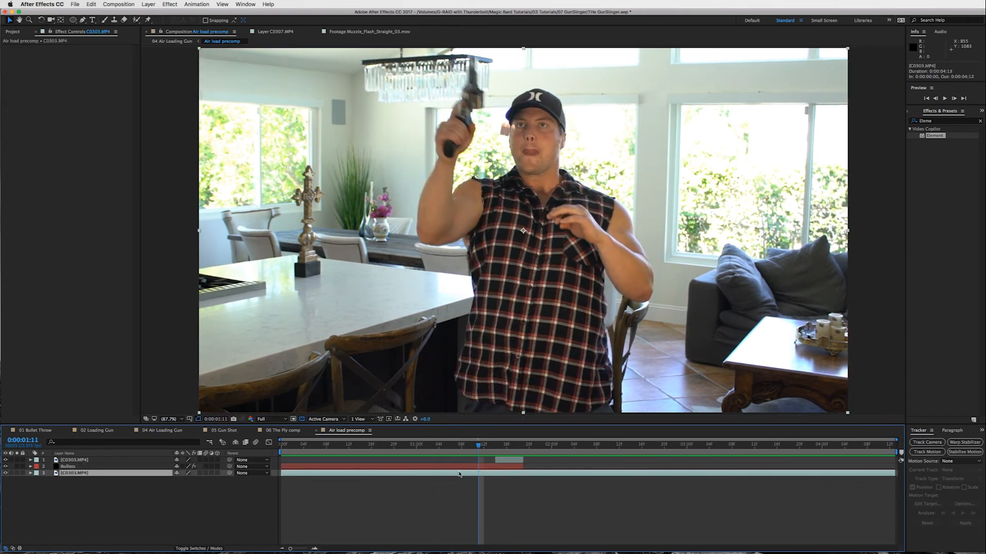
key(super+d)
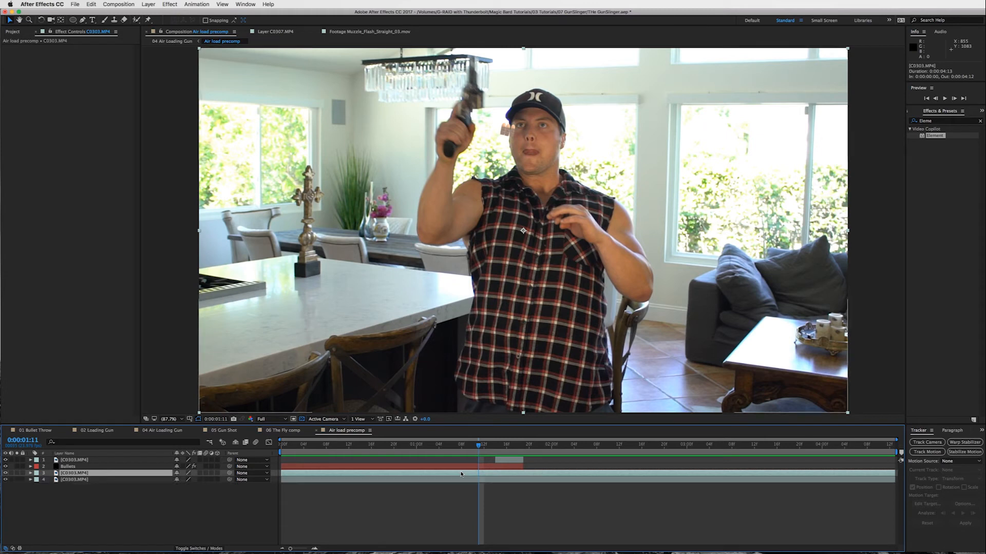
drag(480, 450, 497, 447)
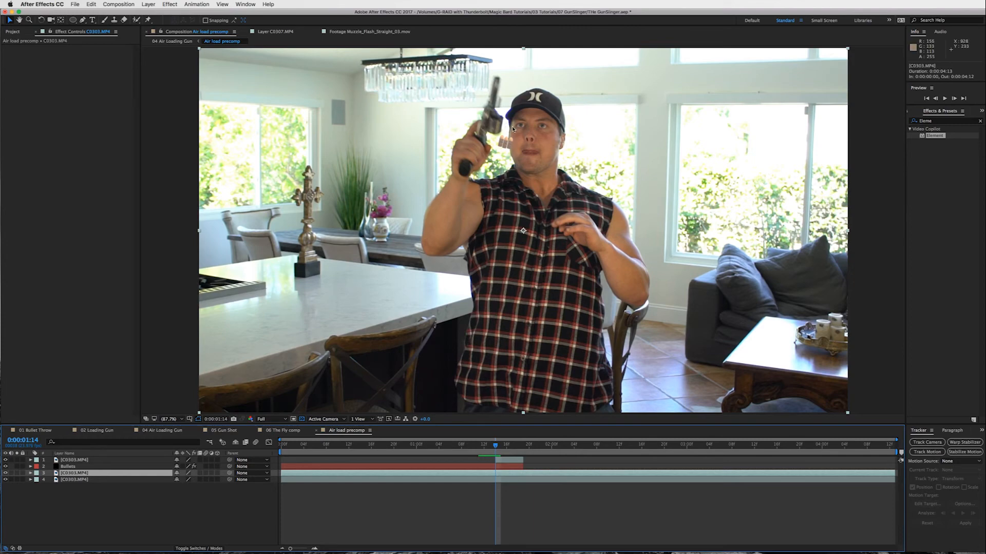
scroll(509, 139, up, 3)
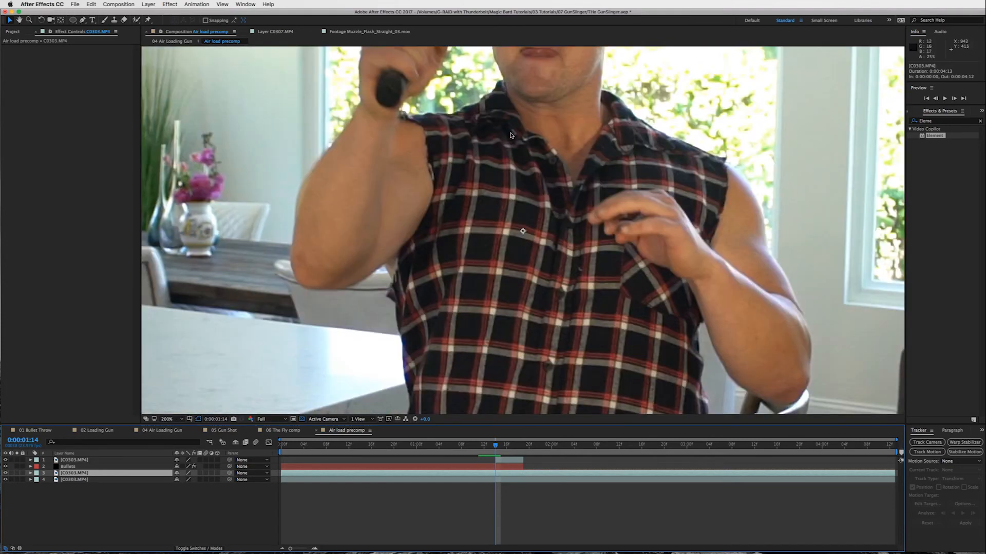
drag(528, 121, 502, 182)
key(v)
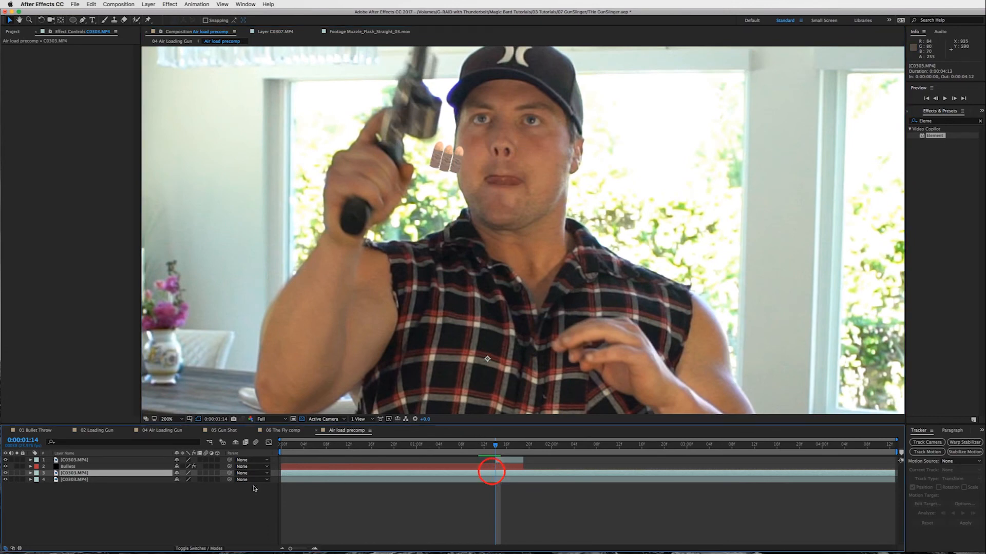
drag(85, 474, 80, 460)
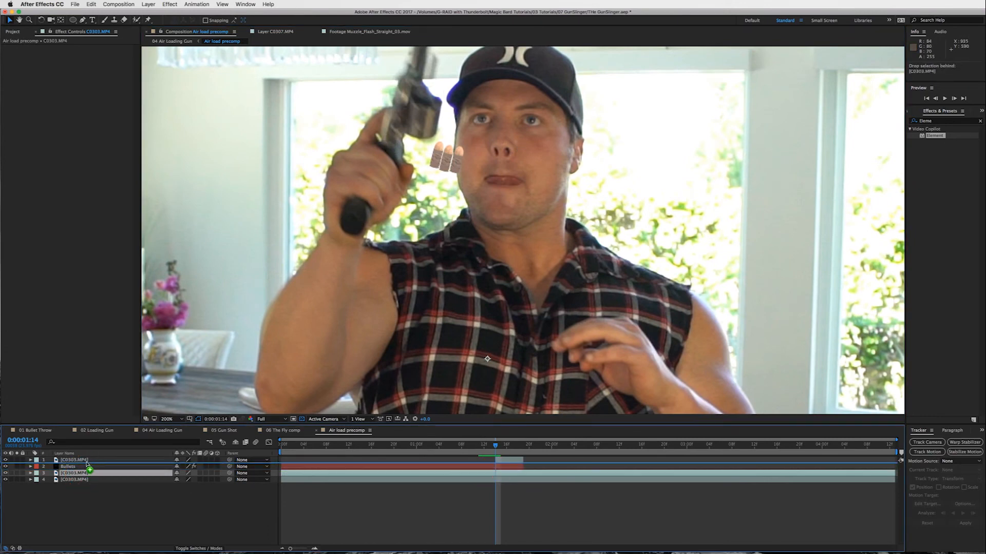
click(517, 460)
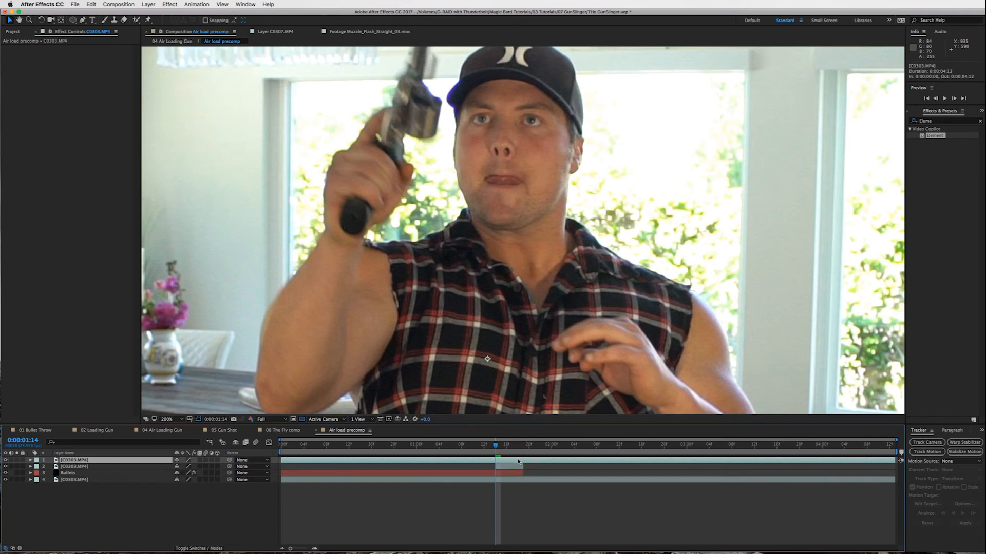
Mask the gun's cylinder on the C0303.MP4 copy with the Pen tool and trim that layer to 0:00:01:14 through 0:00:01:18.
click(82, 21)
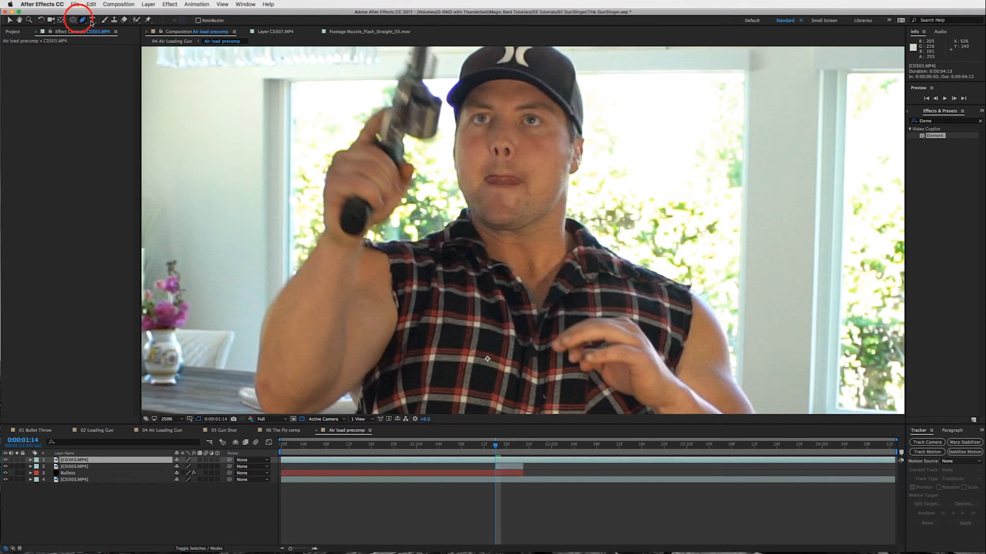
click(405, 134)
click(419, 138)
click(436, 133)
click(441, 102)
click(421, 93)
click(403, 93)
click(386, 163)
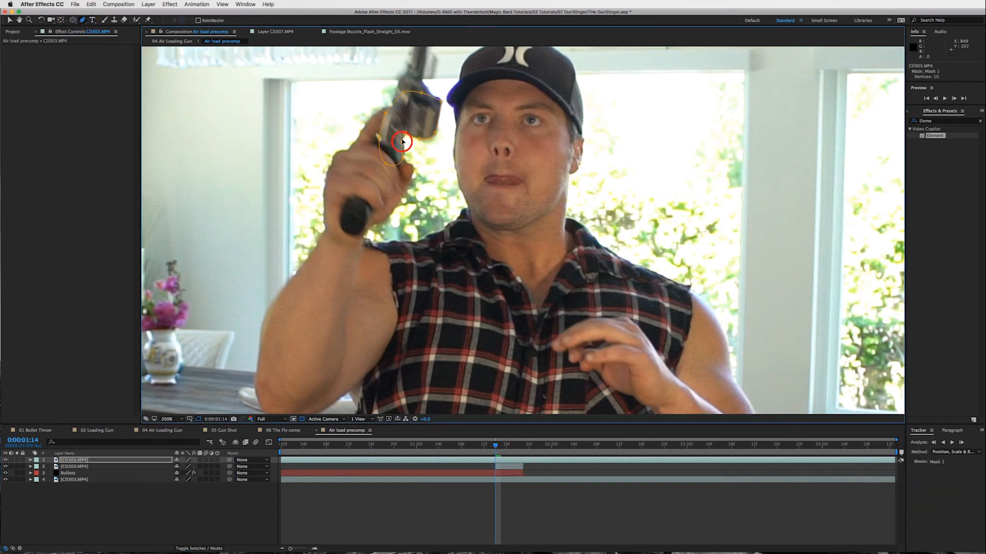
click(404, 134)
key(v)
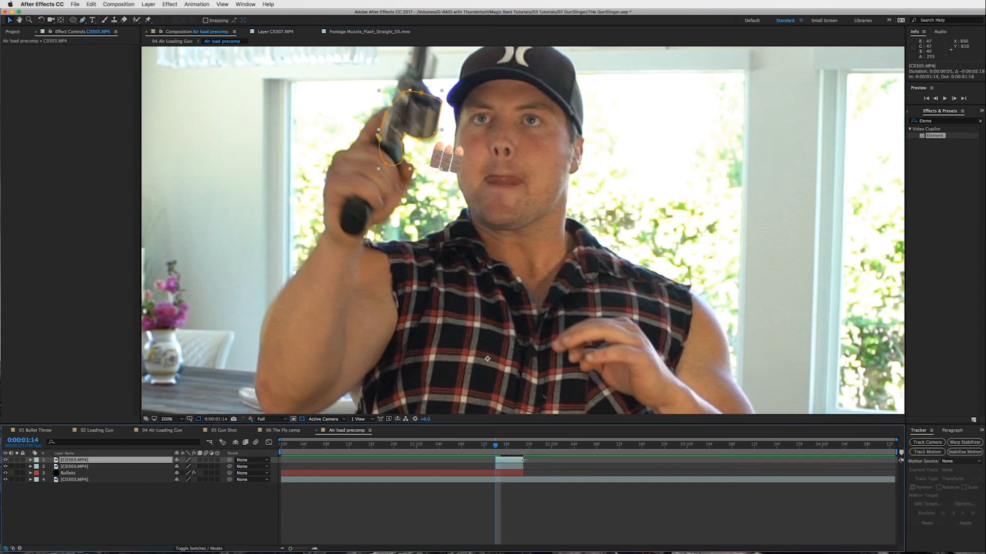
Delete the newly masked C0303.MP4 copy above the existing masked clip.
click(516, 460)
key(Delete)
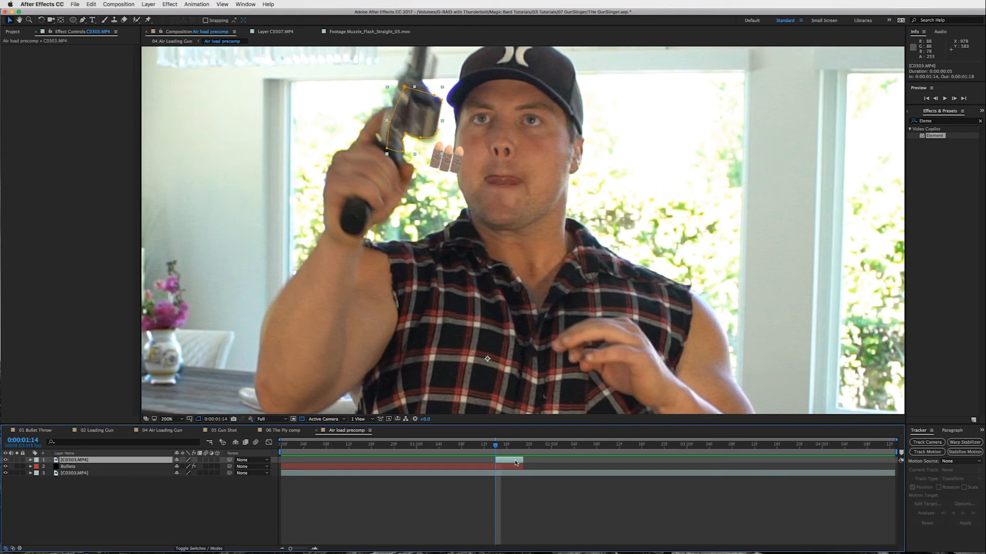
Reveal the mask of the short C0303.MP4 layer and examine its Mask Path frame by frame from 0:00:01:14 to 0:00:01:19.
key(m)
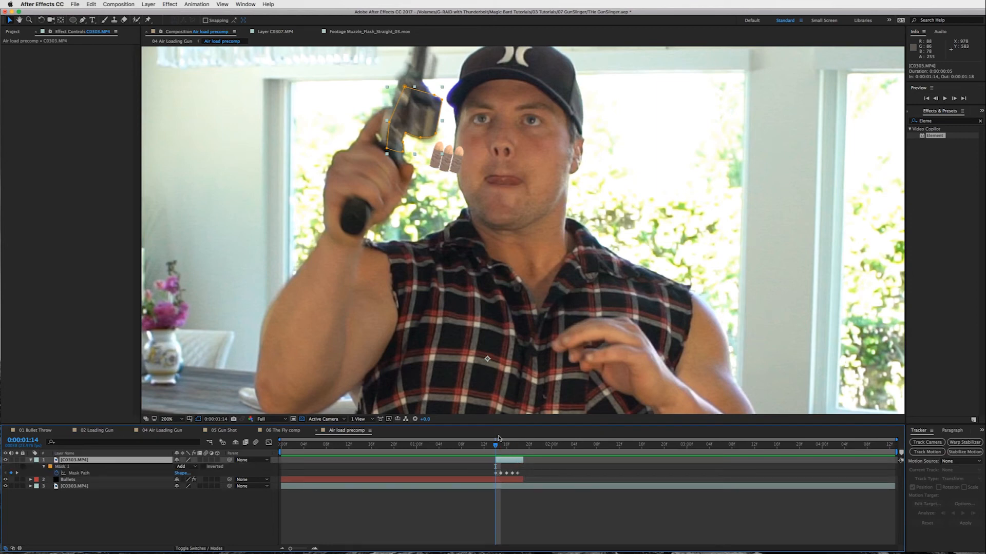
key(Page_Down)
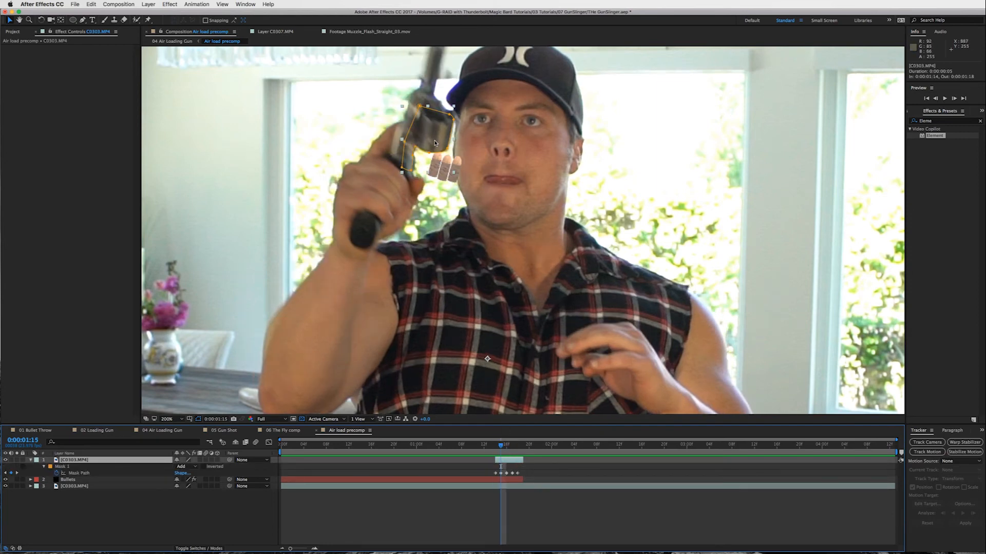
key(Page_Down)
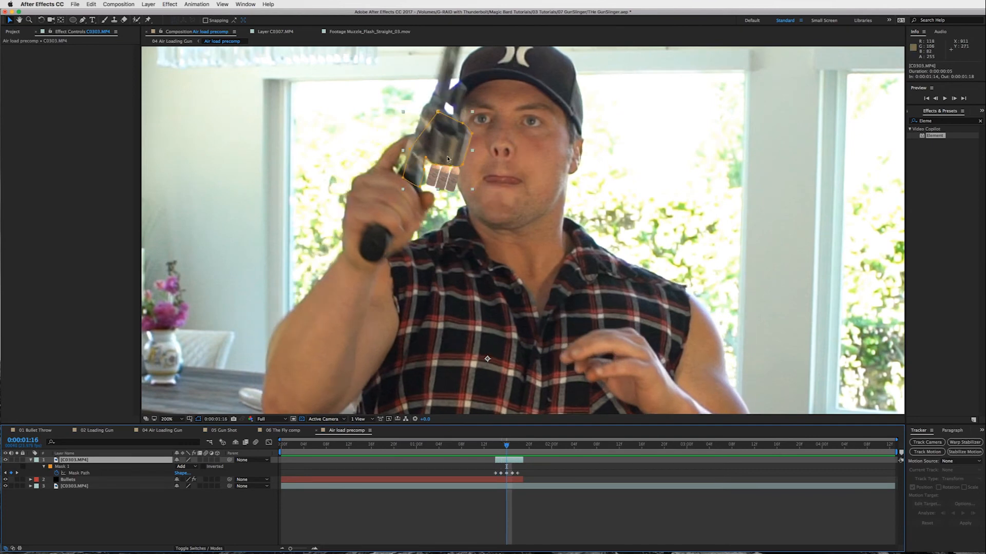
key(Page_Down)
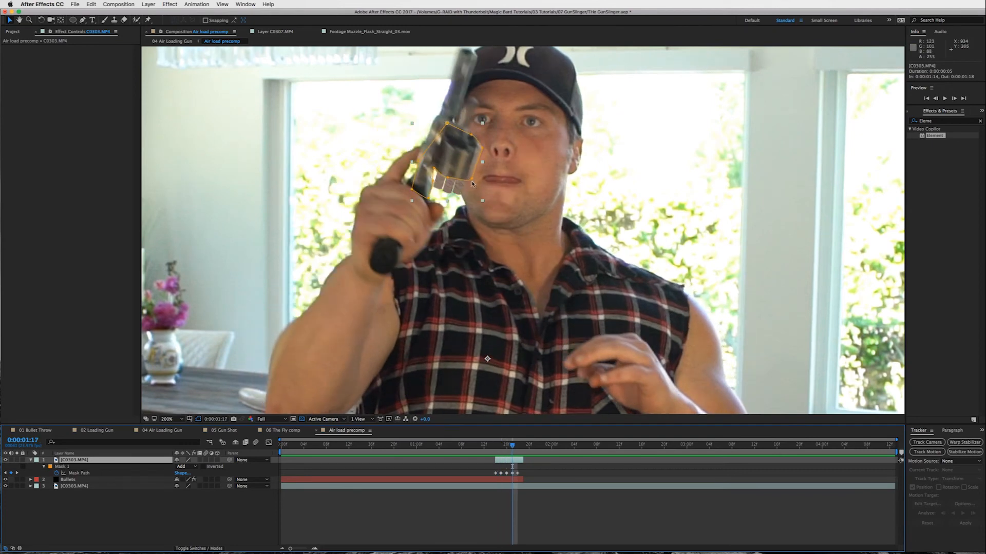
key(Page_Down)
key(Page_Down)
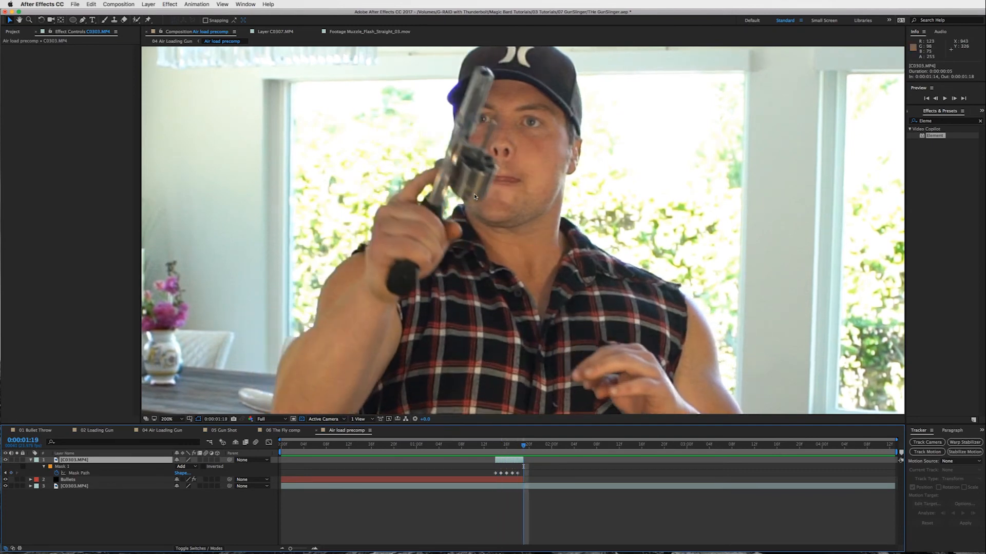
key(Page_Up)
key(Page_Up)
key(Page_Up)
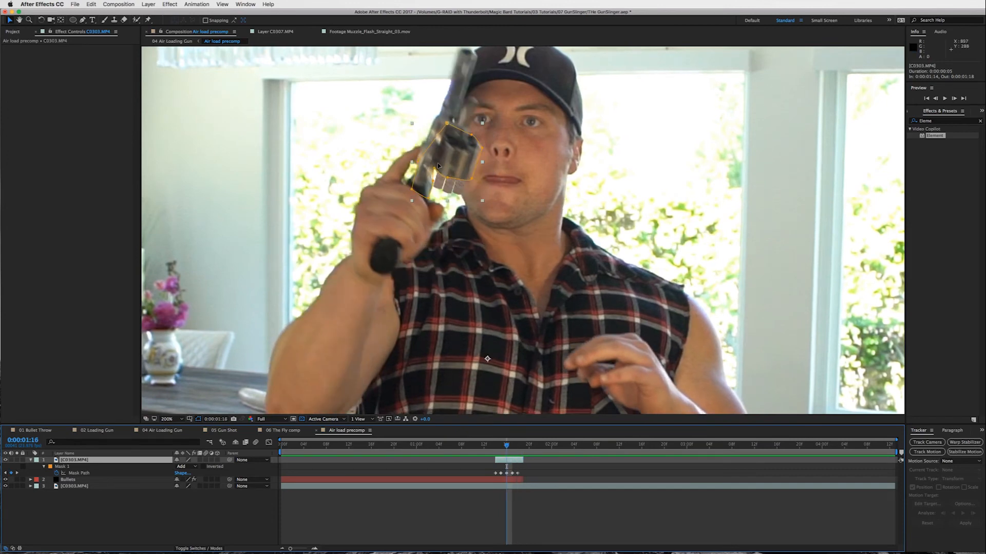
key(Page_Down)
key(Page_Down)
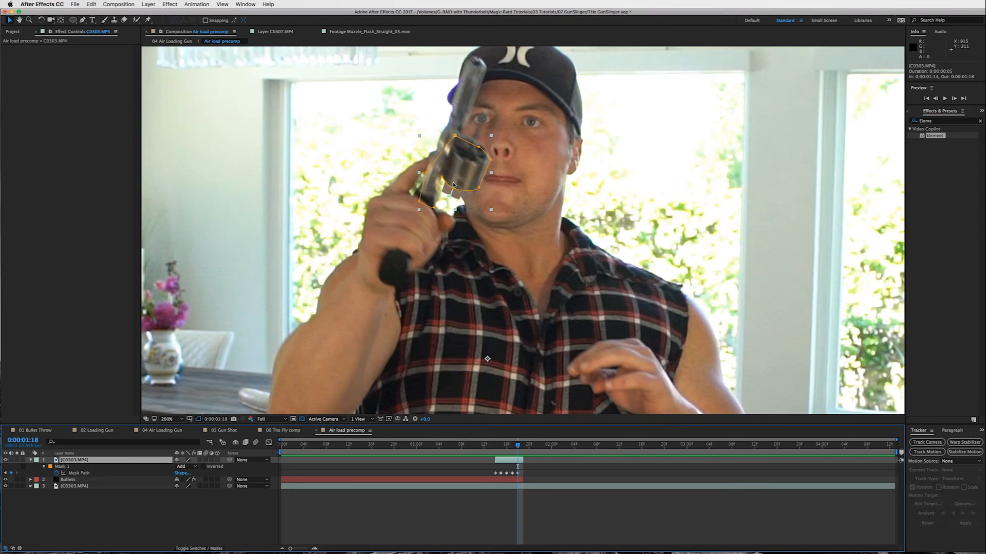
key(Page_Down)
Step back and forth through the frames around 0:00:01:10 to 0:00:01:17 to review the bullets dropping behind the masked cylinder.
key(Page_Up)
key(Page_Up)
key(Page_Up)
key(Page_Up)
key(Page_Up)
key(Page_Up)
key(Page_Up)
key(Page_Up)
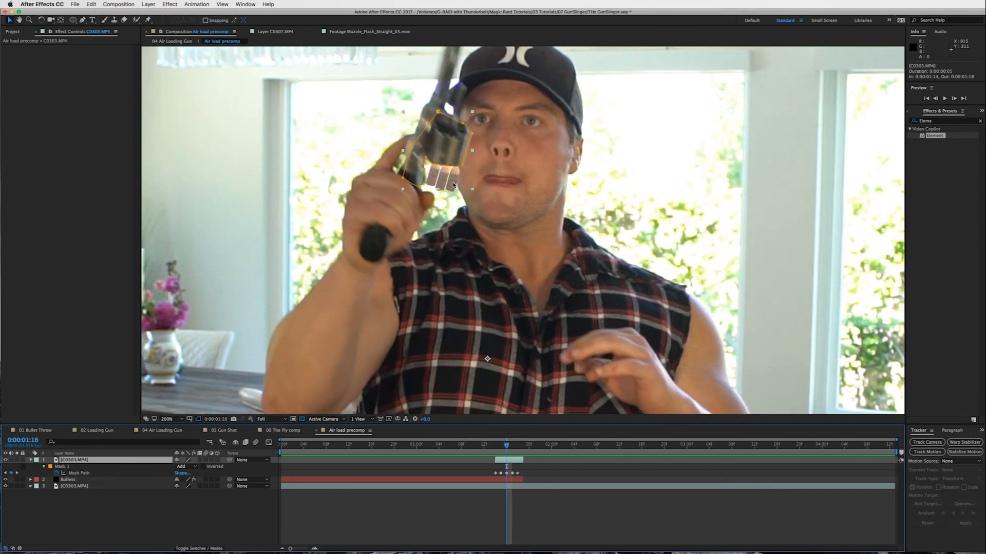
key(Page_Down)
key(Page_Down)
key(Page_Down)
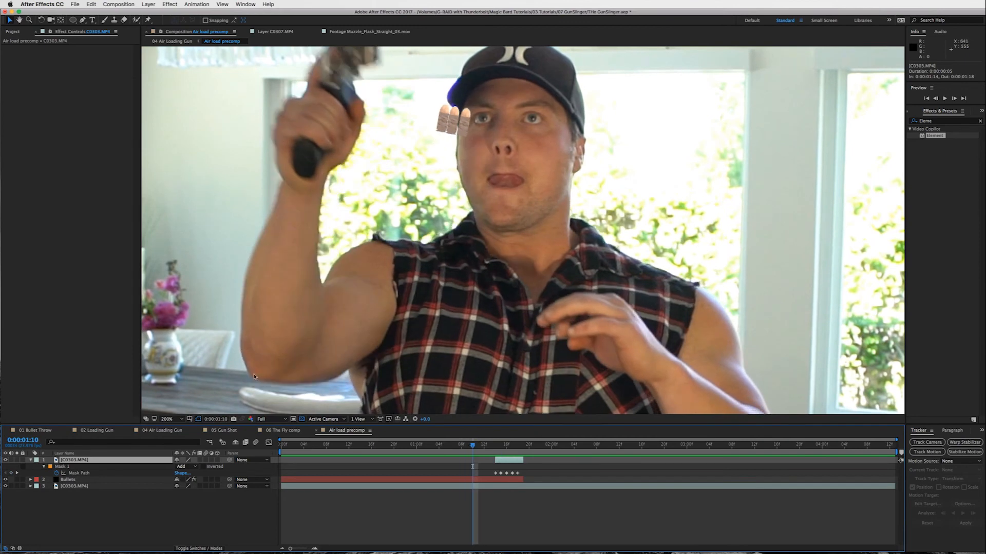
key(Page_Down)
key(Page_Down)
key(Page_Down)
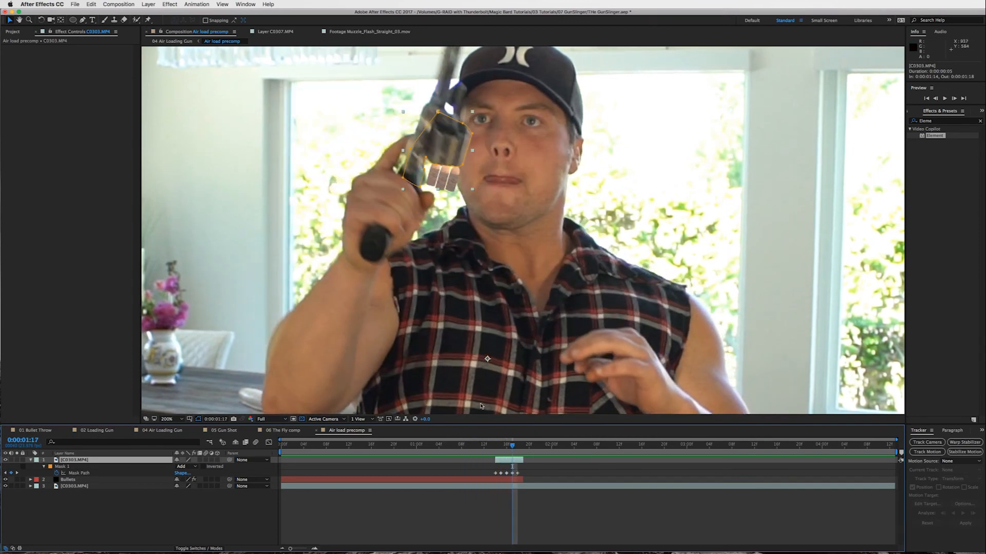
key(Page_Up)
key(Page_Up)
key(Page_Up)
key(Page_Up)
key(Page_Up)
Fit the whole frame in the viewer and review the rest of the shot up to 0:00:03:22.
click(483, 480)
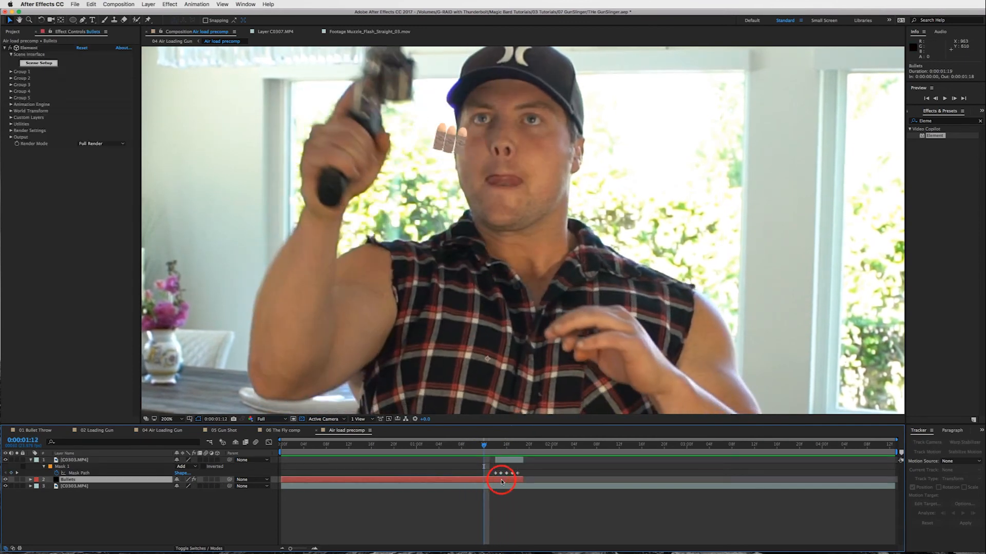
click(167, 419)
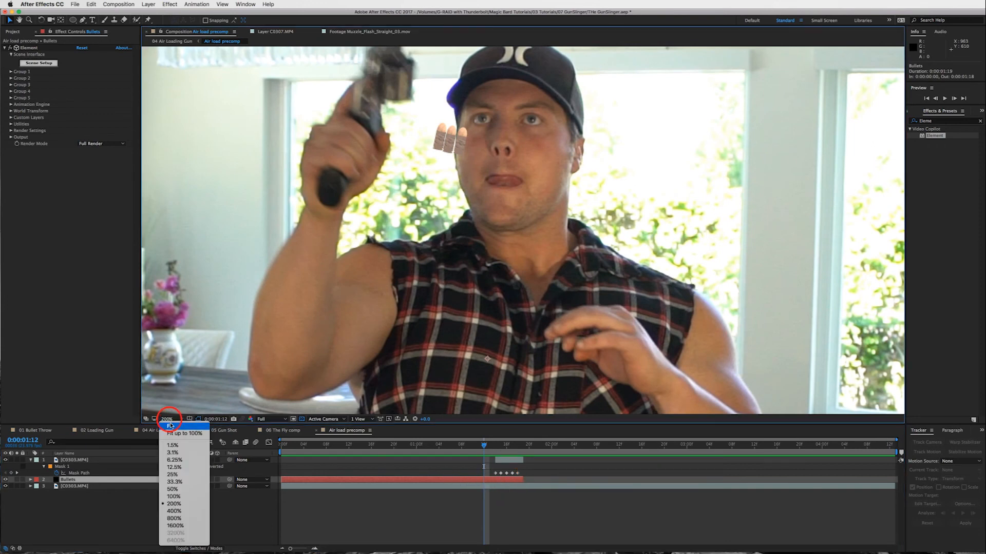
click(177, 524)
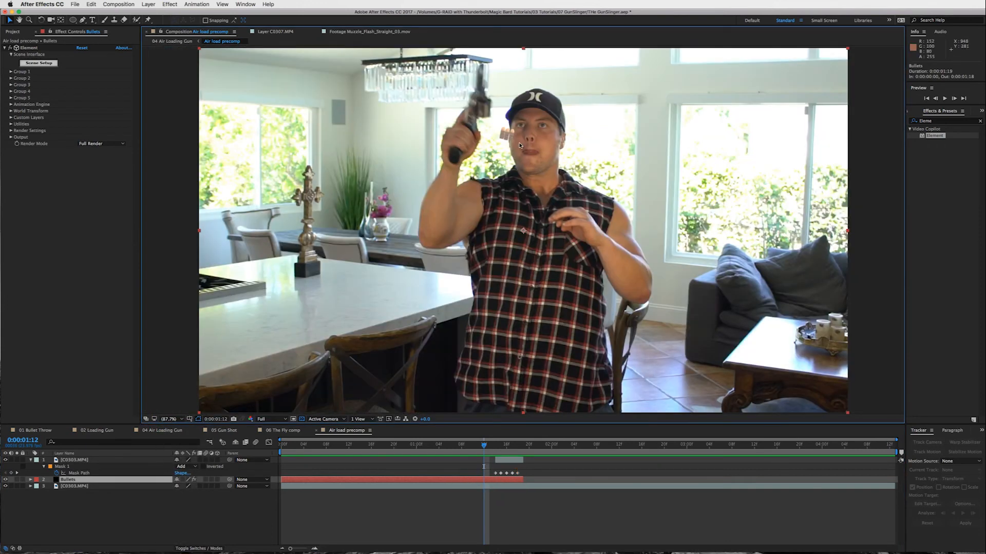
click(503, 460)
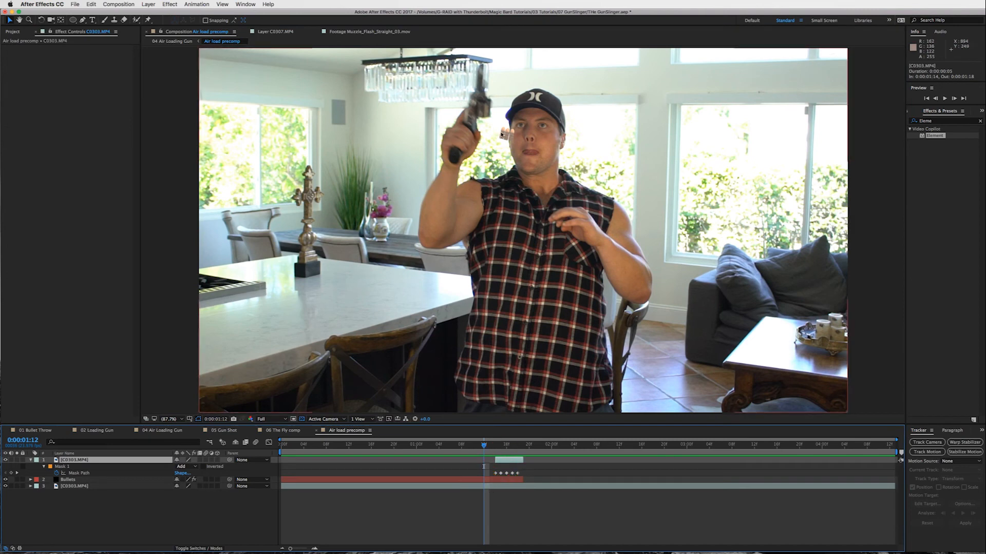
drag(483, 445, 811, 441)
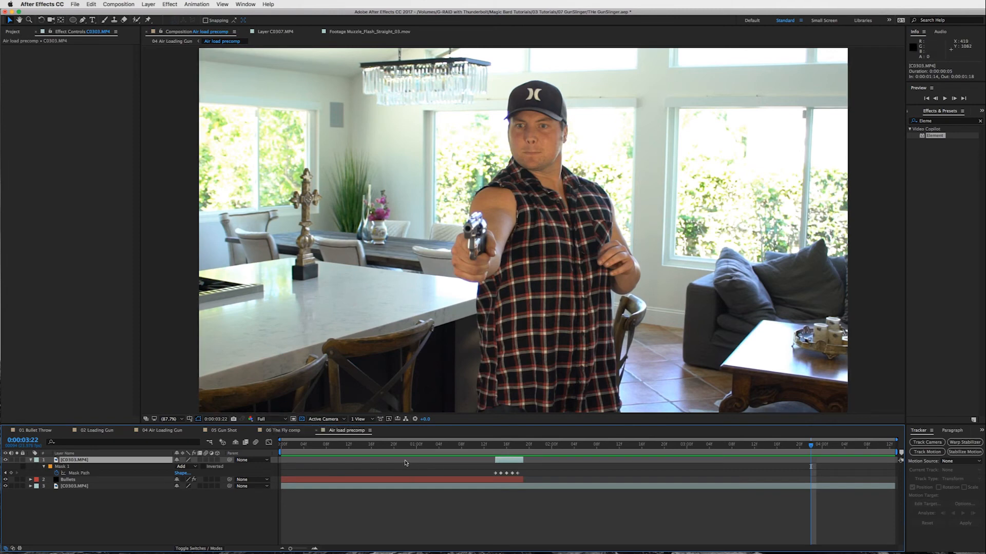
Open the 06 The Fly comp composition and go to 0:00:00:02.
click(287, 430)
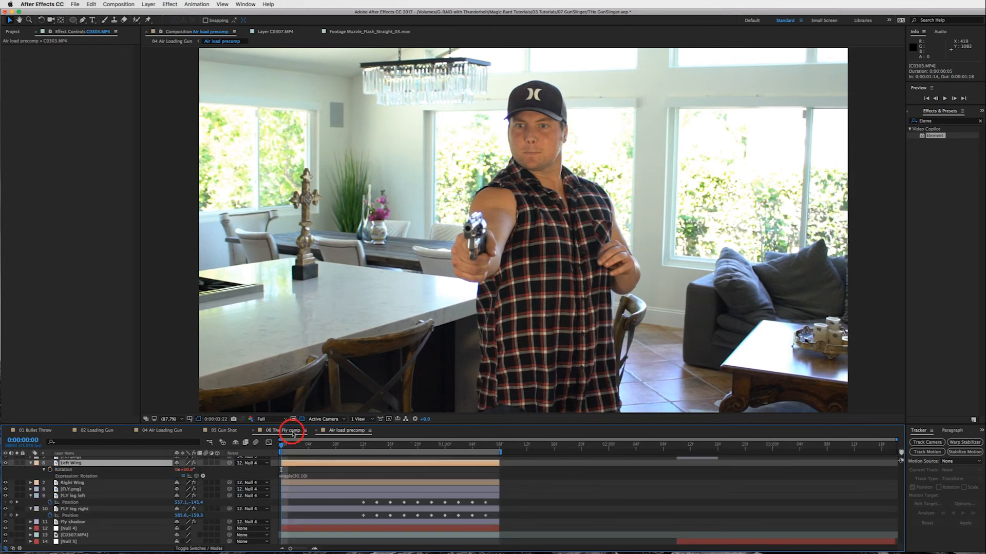
click(294, 445)
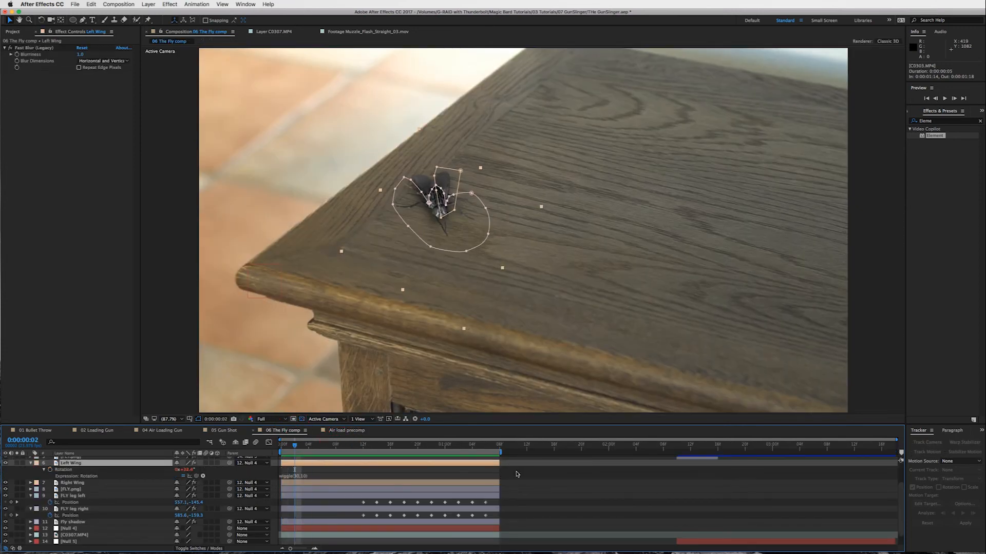
Deselect the Left Wing layer and go to 0:00:00:15.
click(534, 475)
click(509, 459)
drag(296, 445, 382, 444)
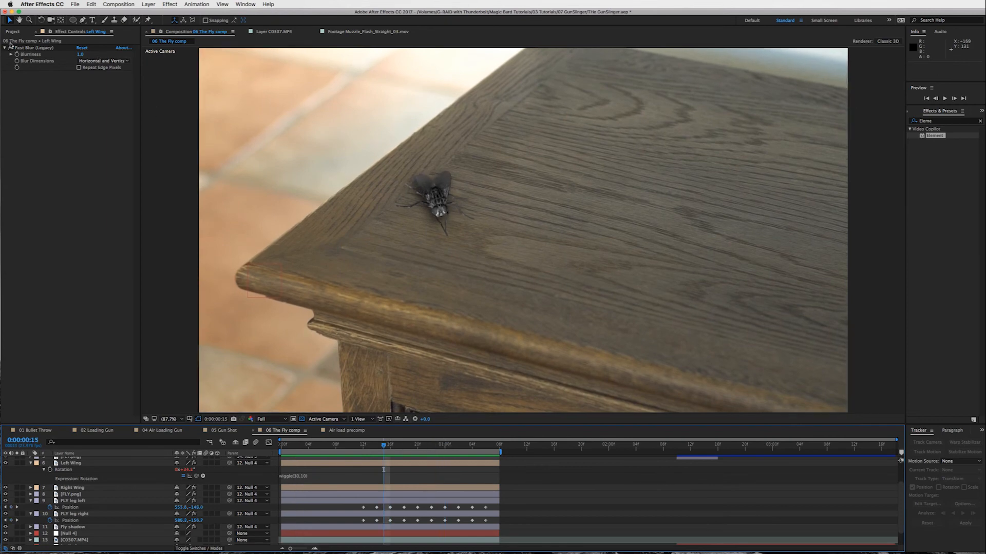
Collapse the Replaced with AE Comps project folder and open the FLY.png source image from ASSETS to view it.
key(super+0)
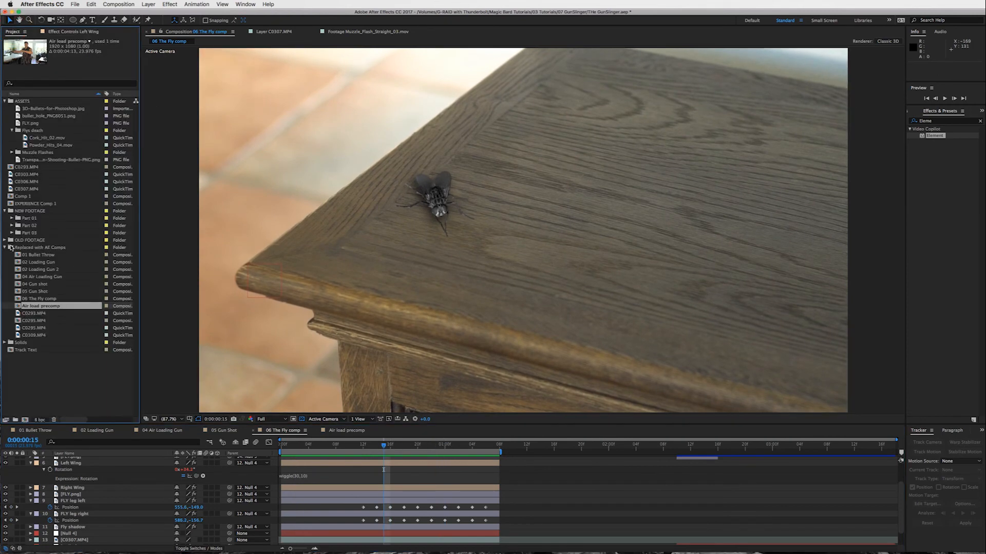
click(5, 247)
click(30, 123)
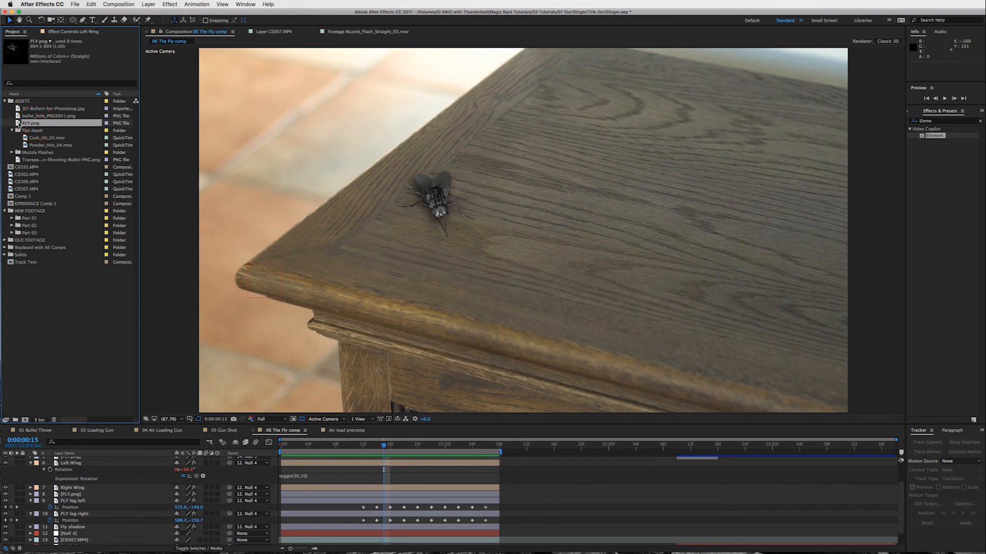
double_click(18, 125)
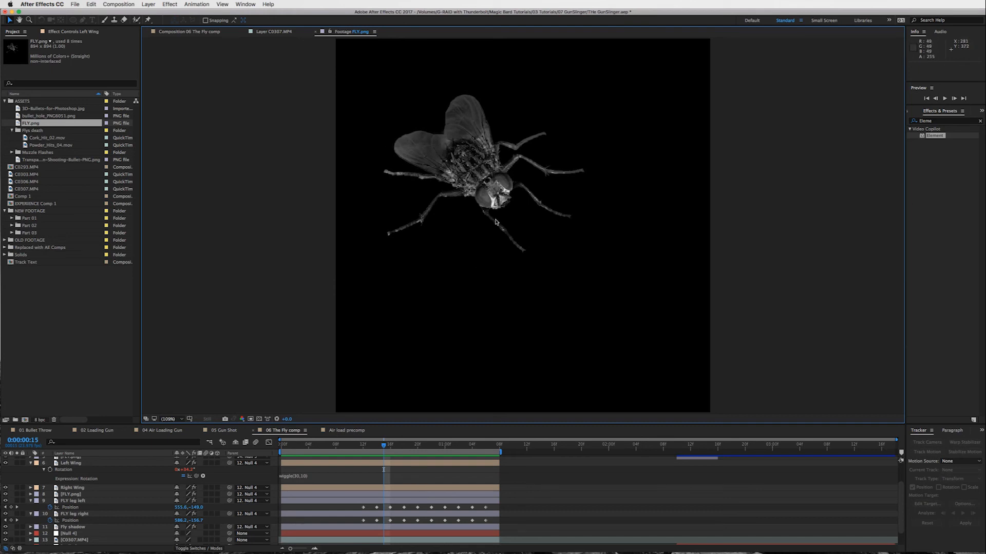
scroll(318, 465, up, 1)
Return to 06 The Fly comp and collapse the properties of the FLY leg left and FLY leg right layers.
click(187, 31)
scroll(353, 490, down, 2)
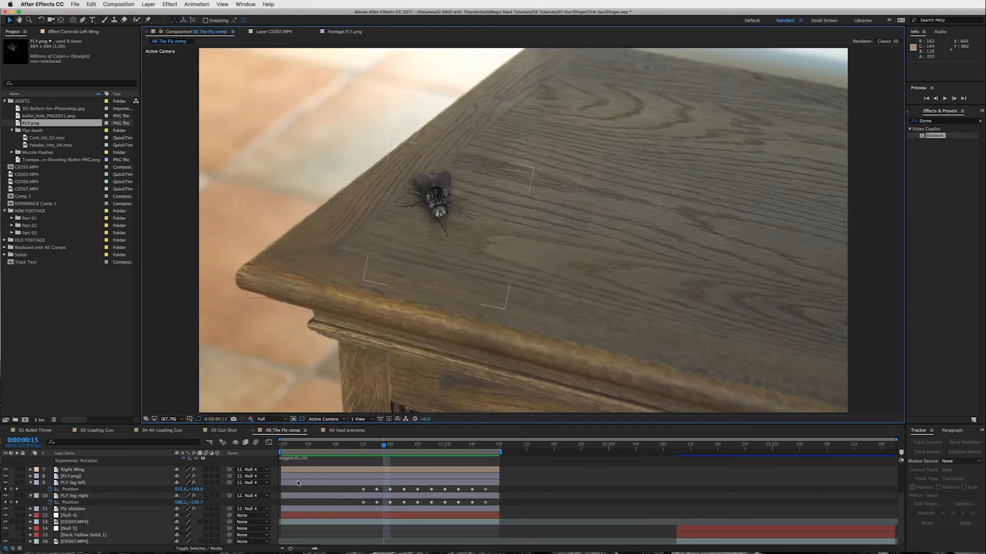
click(377, 509)
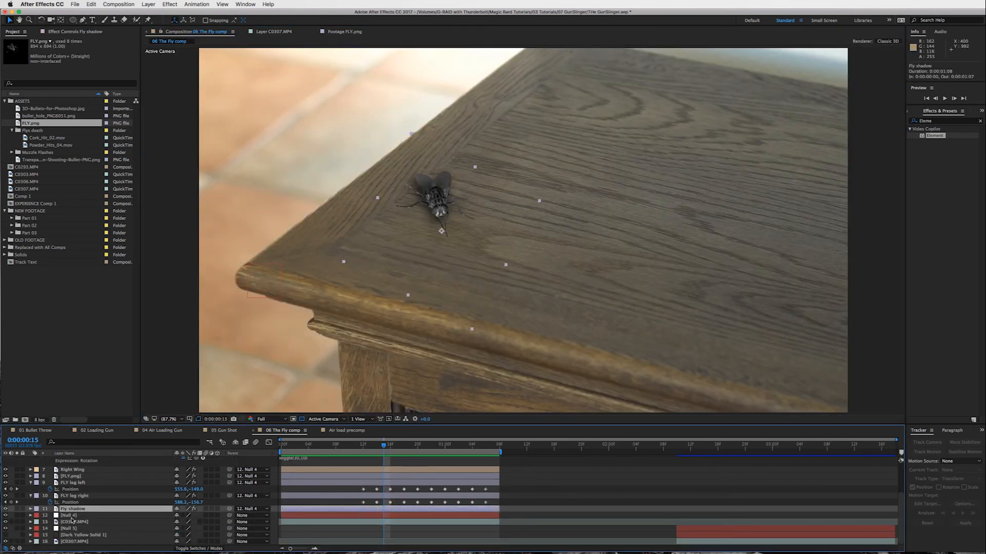
click(31, 495)
click(31, 489)
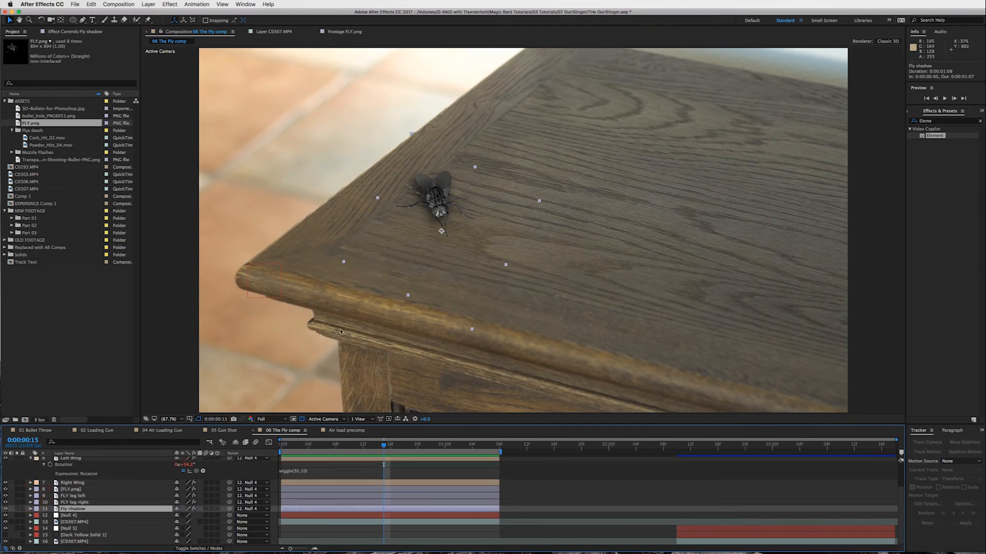
Examine the fly up close on the table corner at 200% magnification.
key(slash)
key(period)
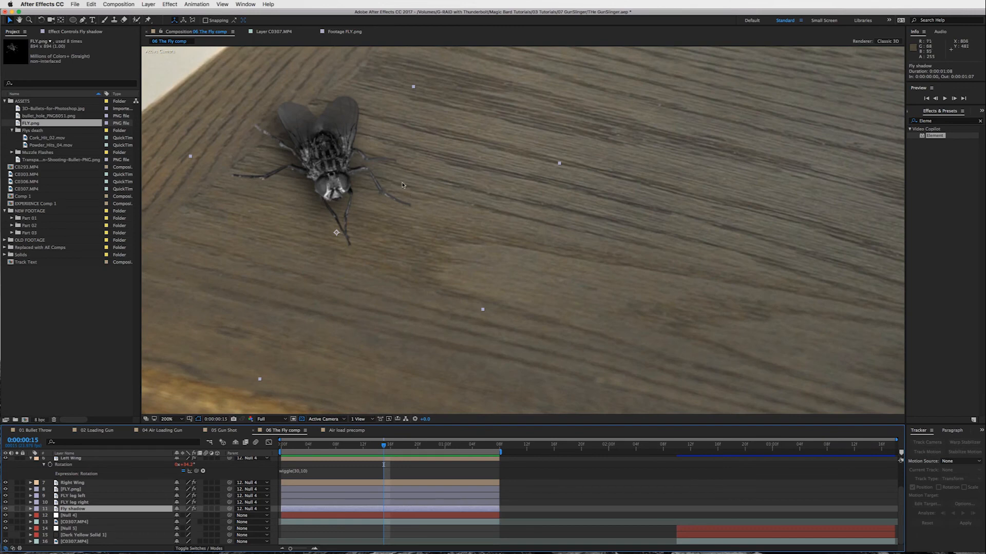
drag(378, 154, 531, 170)
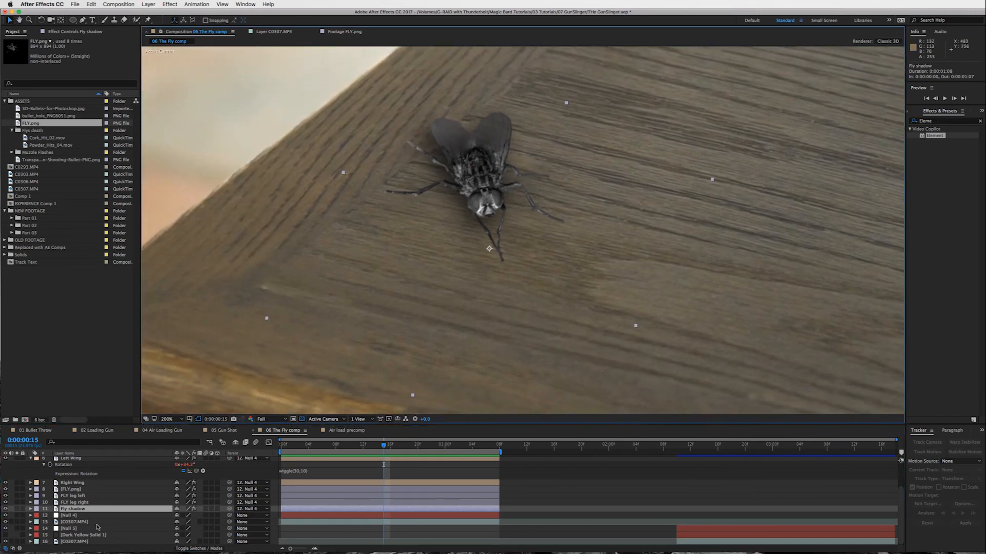
key(comma)
Reveal the Position keyframes of Null 4 and review the tracked motion, ending at 0:00:00:19.
click(68, 515)
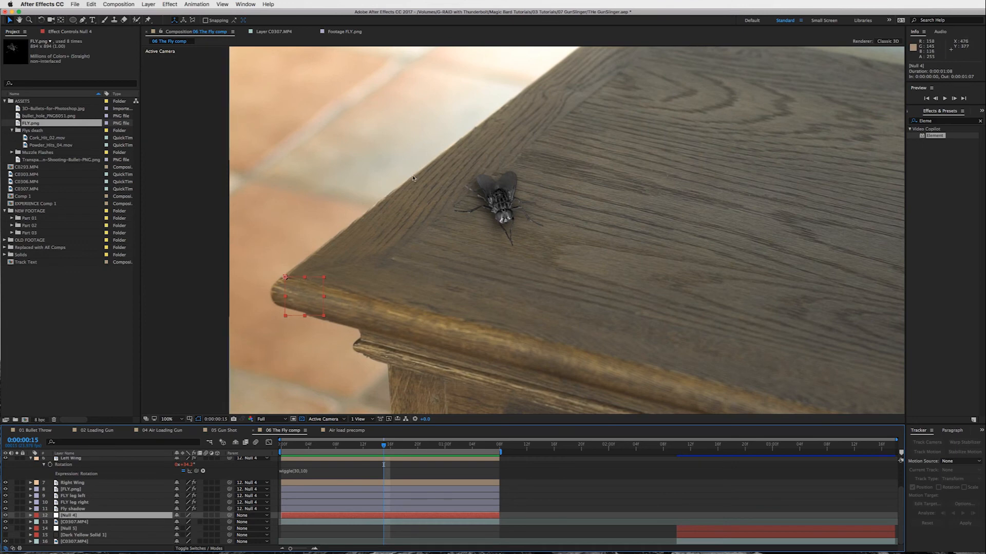
click(920, 431)
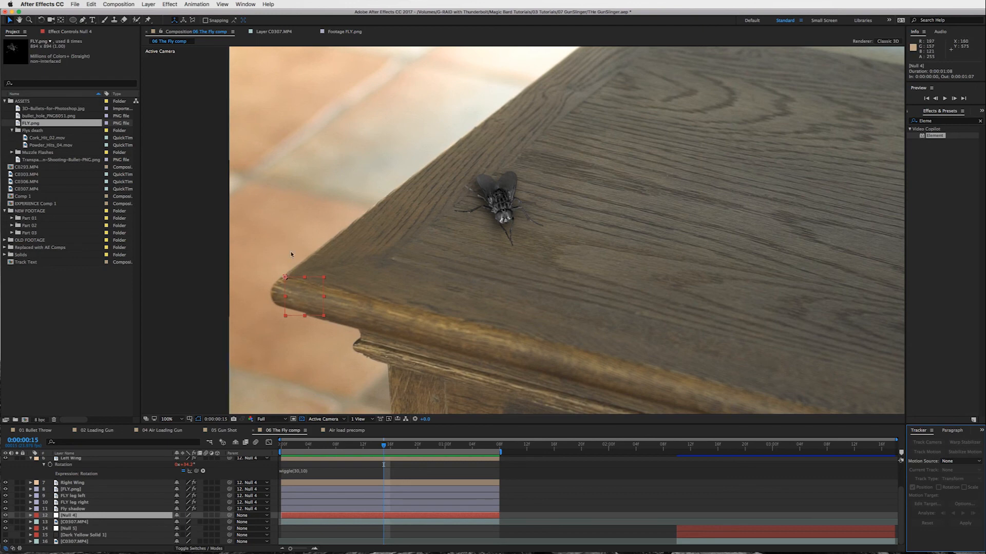
click(364, 516)
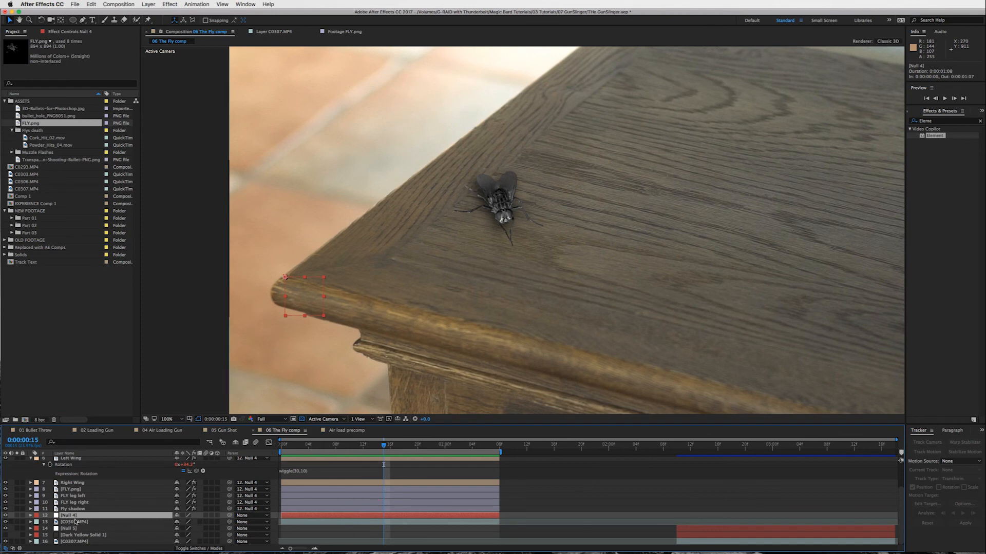
key(p)
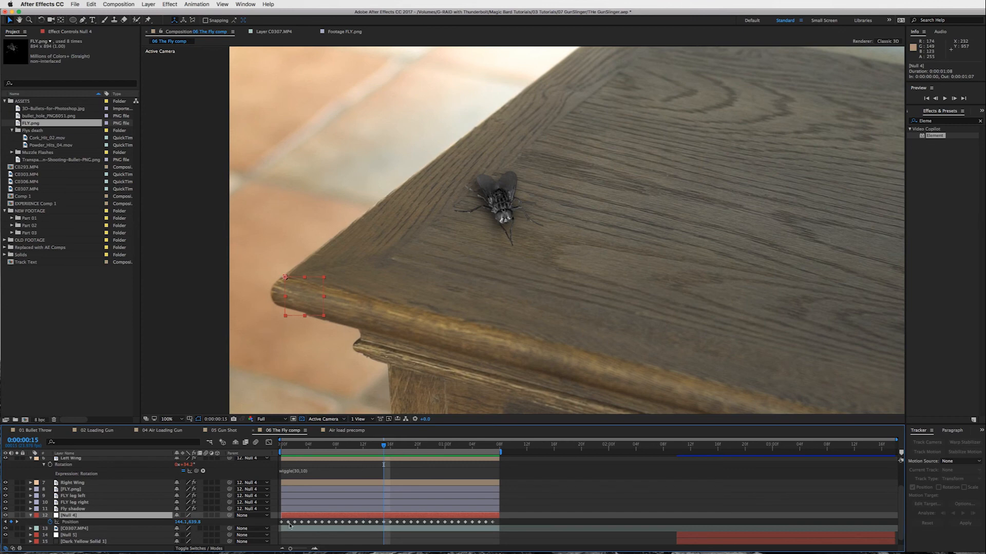
drag(385, 445, 307, 446)
key(Page_Down)
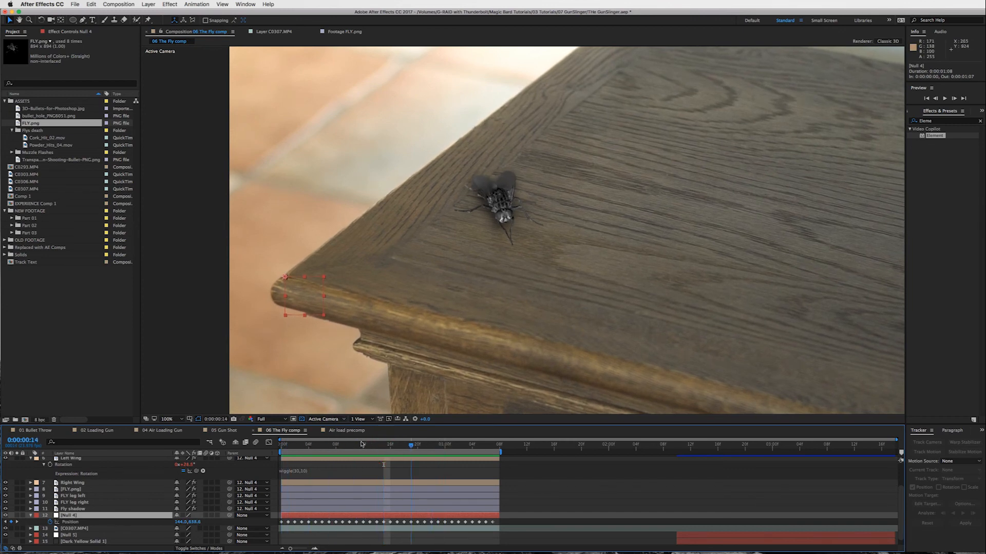
click(411, 444)
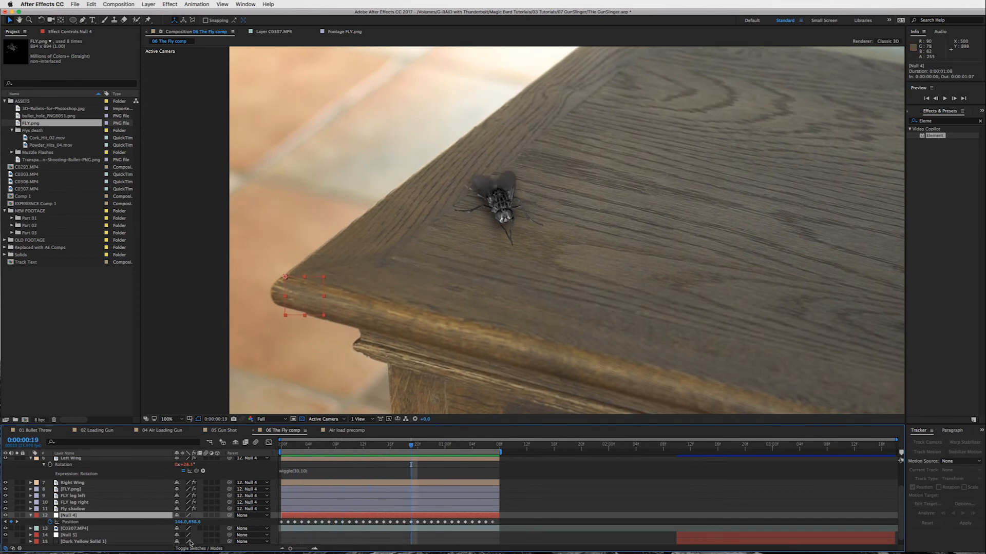
click(30, 515)
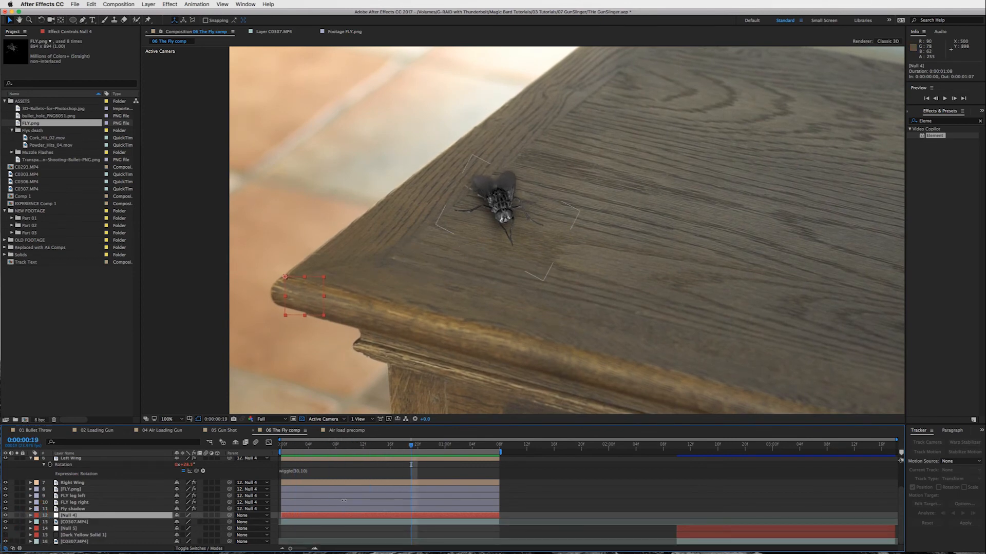
Check the Null 4, Fly shadow and FLY leg right layers, and collapse the Left Wing layer's properties.
click(80, 516)
click(77, 508)
click(74, 502)
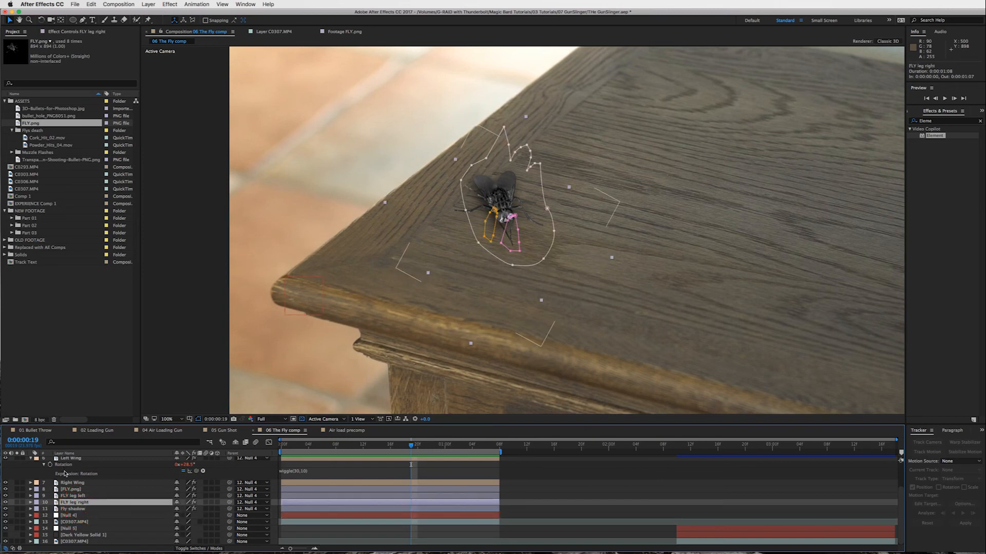
scroll(49, 479, up, 3)
click(31, 478)
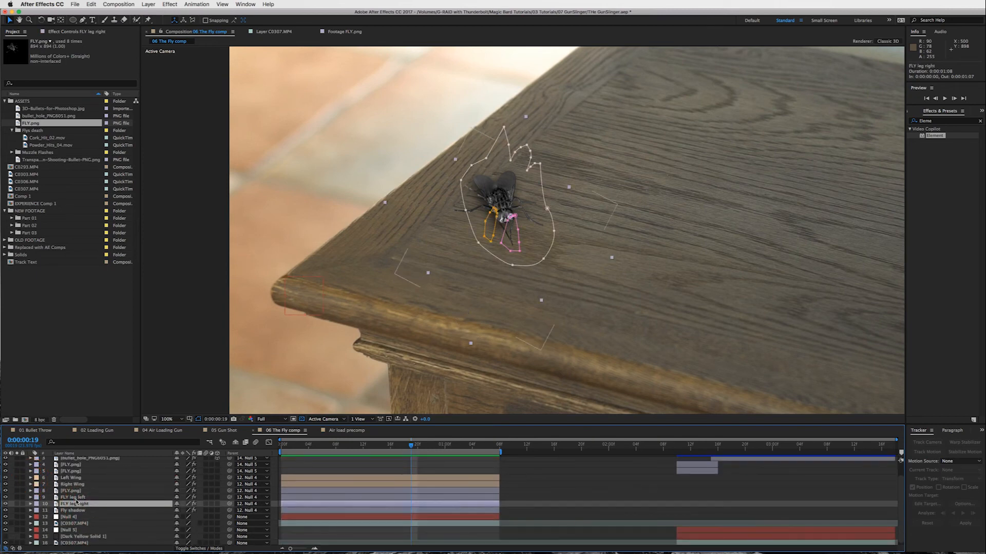
Select the Left Wing and Right Wing layers in turn and examine their masks on the fly up close.
click(76, 472)
click(317, 485)
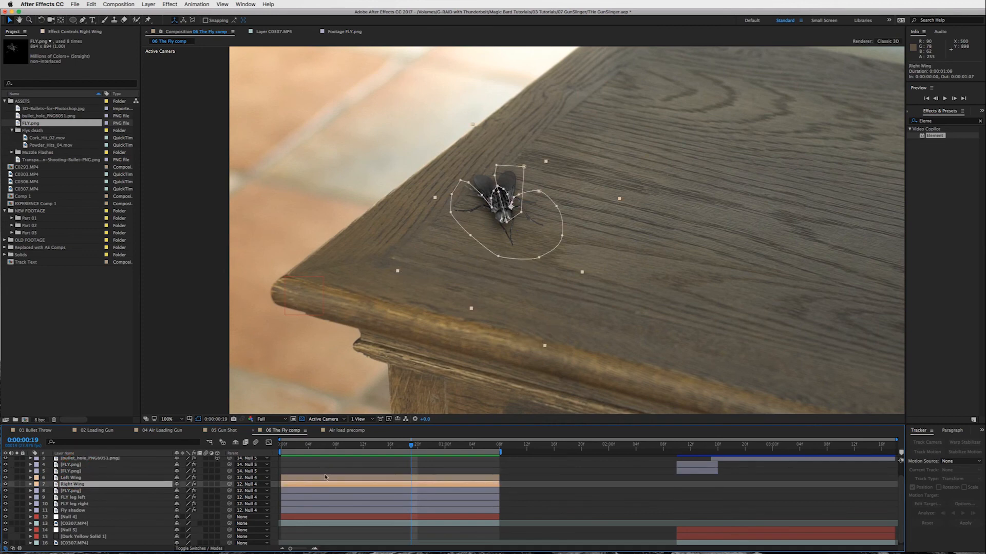
click(324, 475)
click(324, 478)
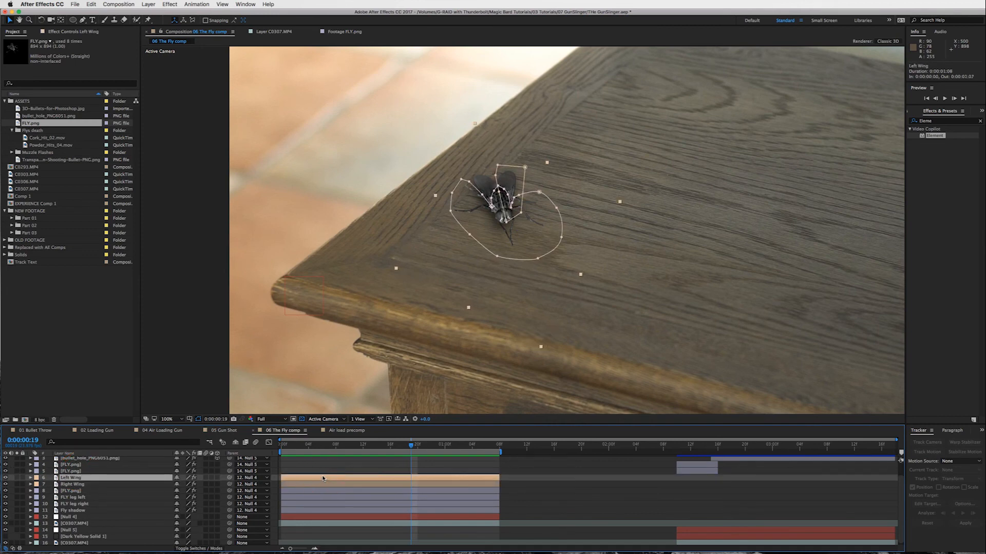
click(321, 484)
key(period)
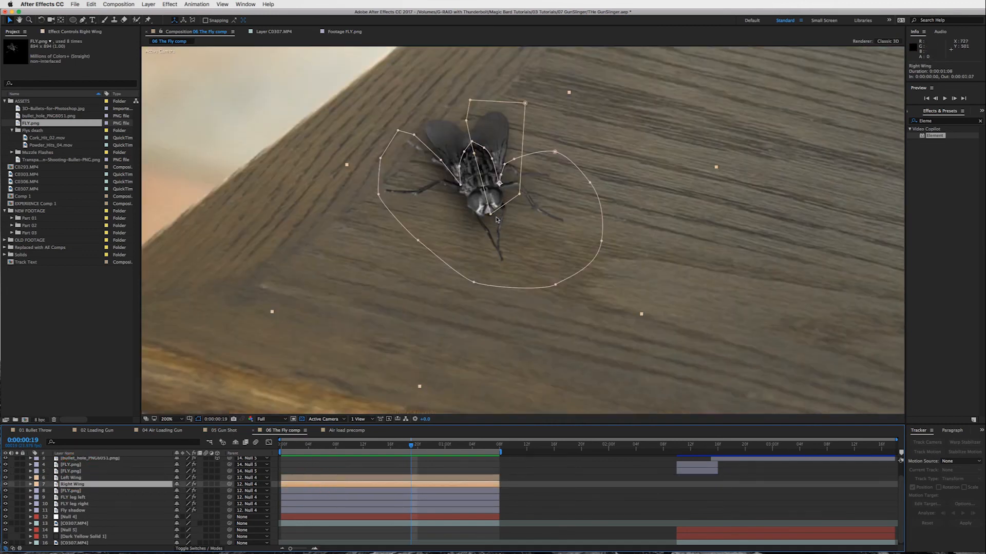
drag(472, 137, 473, 161)
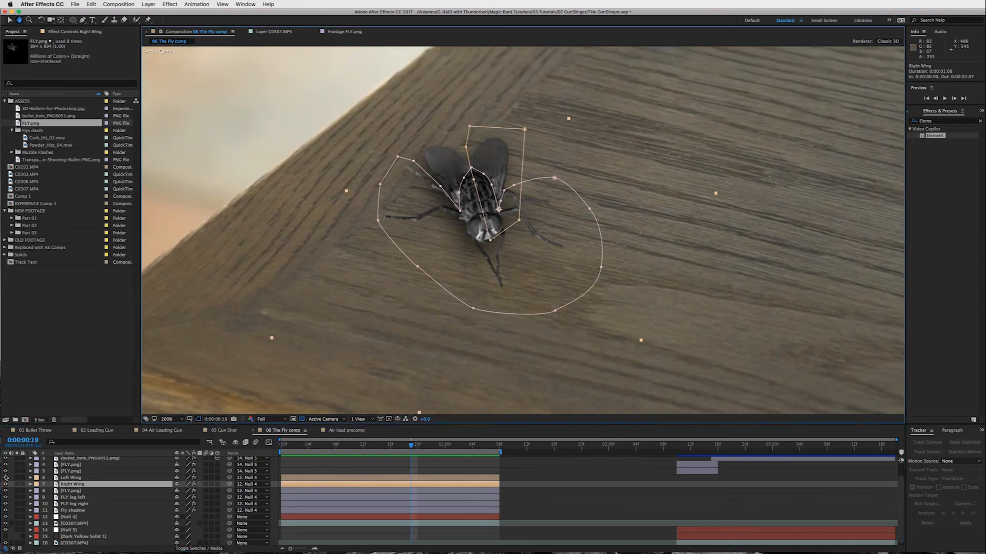
Solo the Right Wing and Left Wing layers and go to the first frame.
click(18, 484)
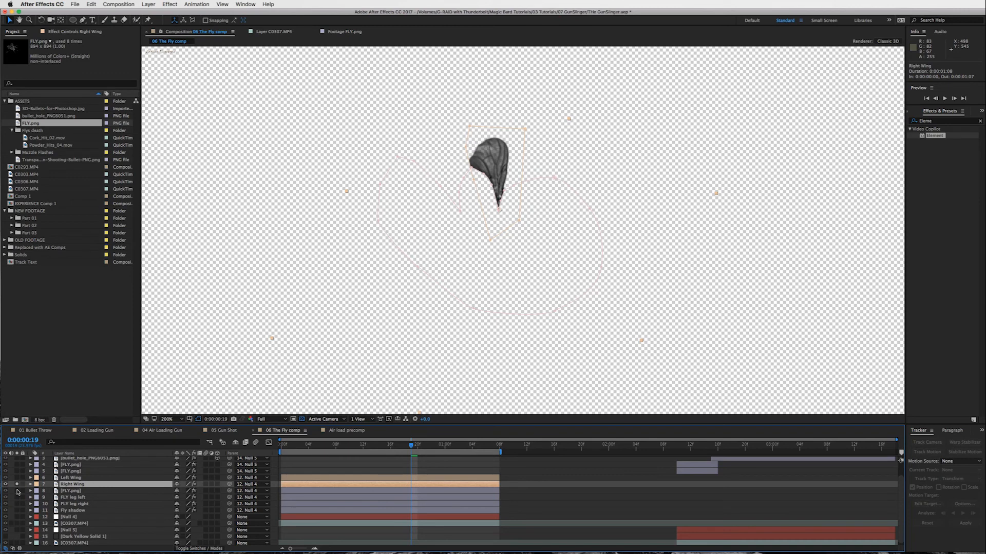
click(18, 491)
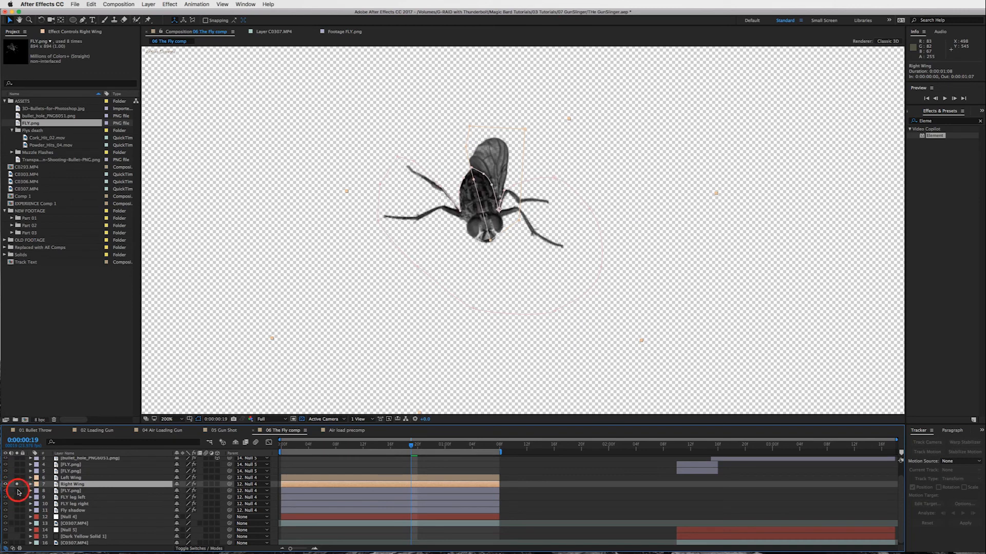
click(17, 491)
click(18, 478)
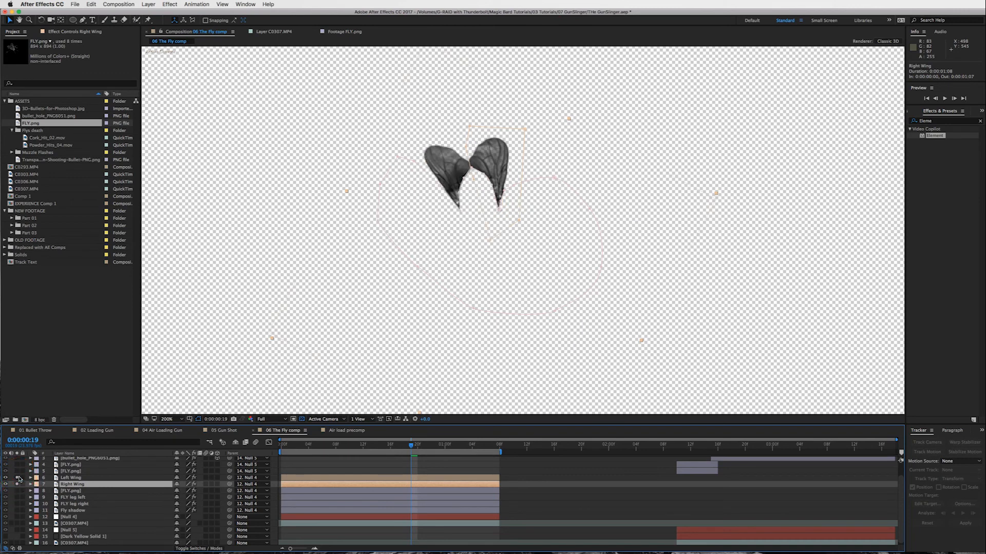
key(Home)
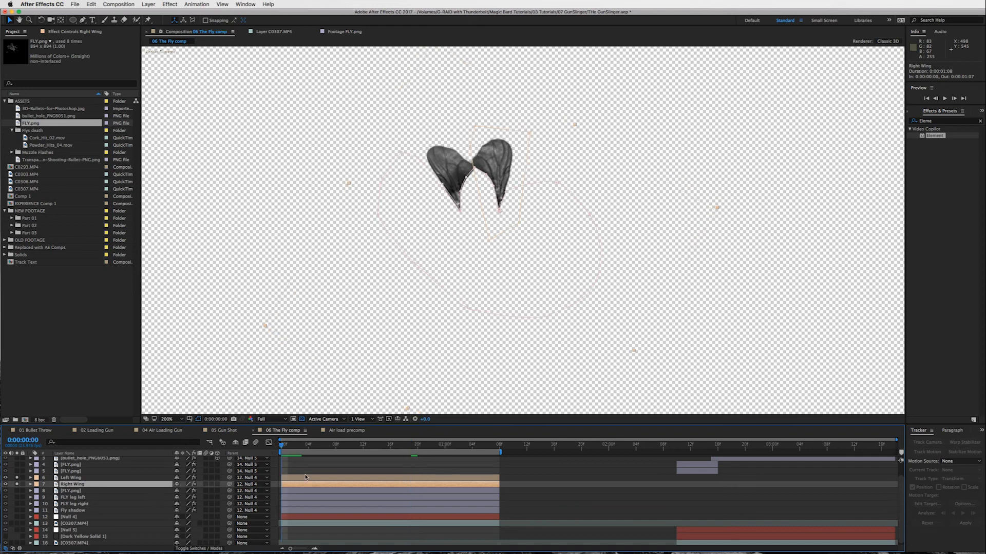
Reveal the Right Wing layer's Rotation expression and examine the wiggle(30,10) code without editing it.
key(r)
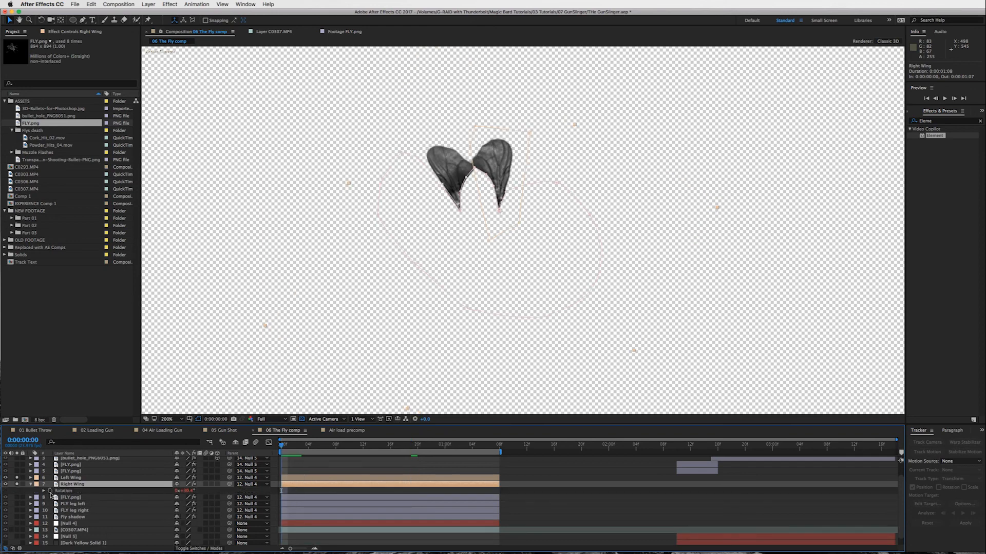
click(44, 491)
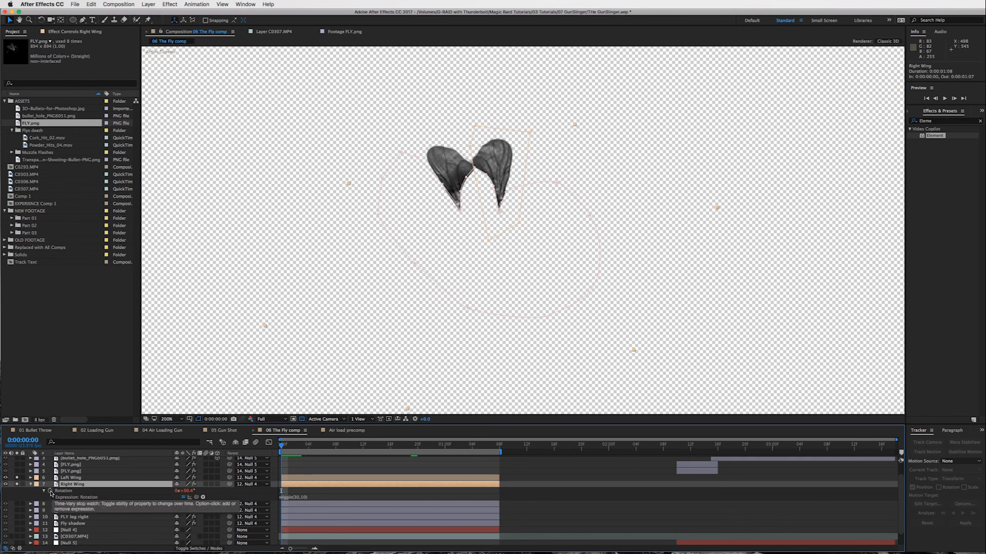
click(293, 497)
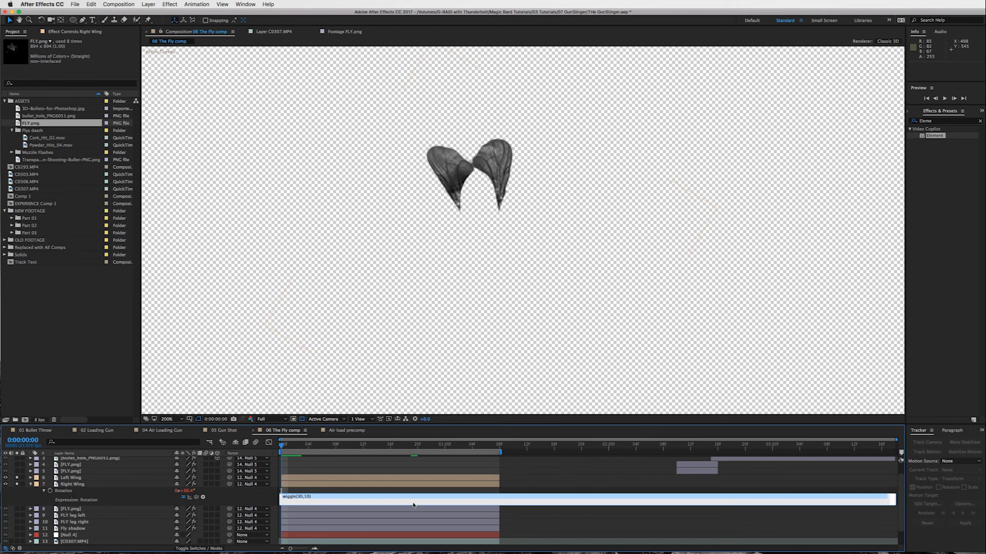
click(539, 507)
click(518, 475)
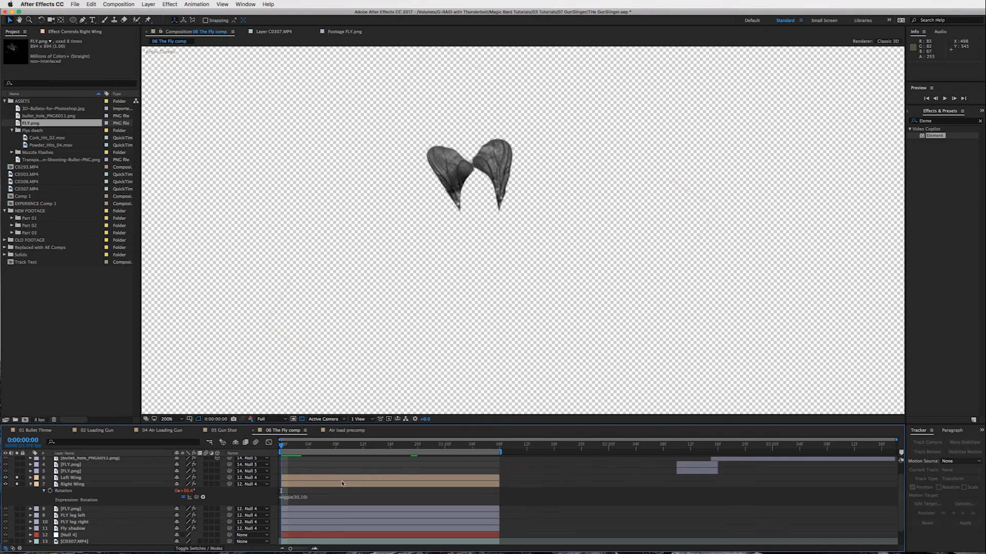
Review the wing motion up to 0:00:00:03 and back to the start, and collapse the Right Wing layer's properties.
drag(284, 448, 306, 475)
click(306, 475)
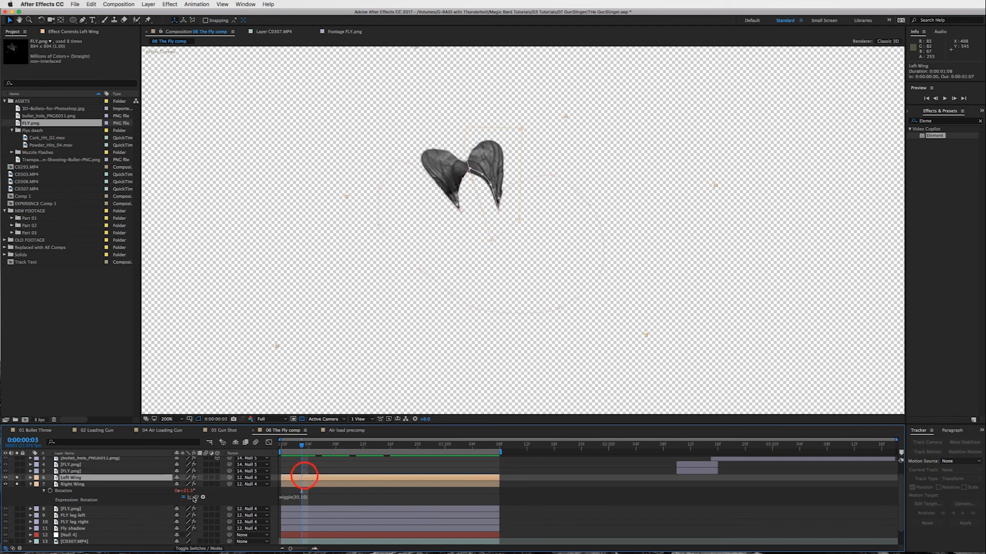
click(31, 484)
drag(308, 441, 280, 444)
Solo the fly's body layer FLY.png below Right Wing together with the FLY leg left and FLY leg right layers.
click(78, 497)
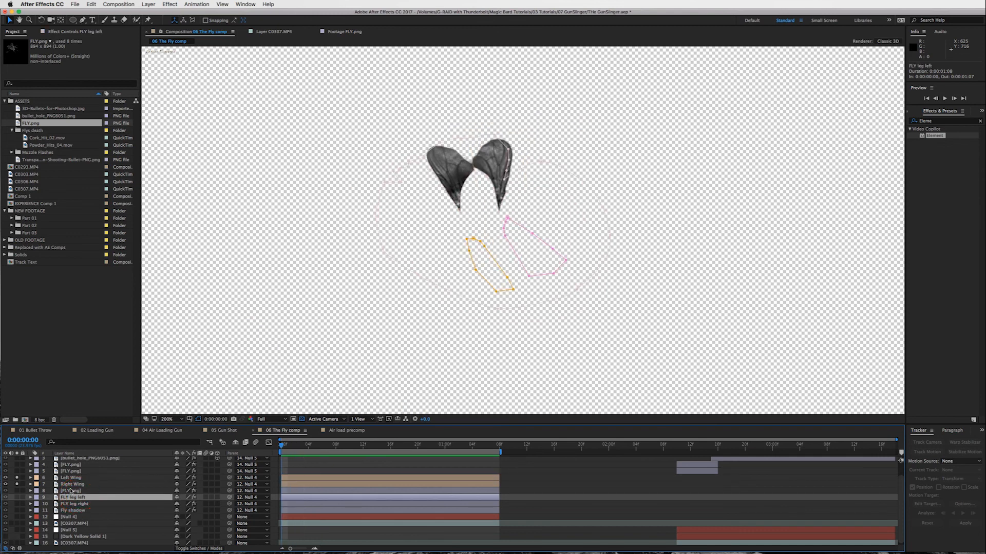
click(73, 491)
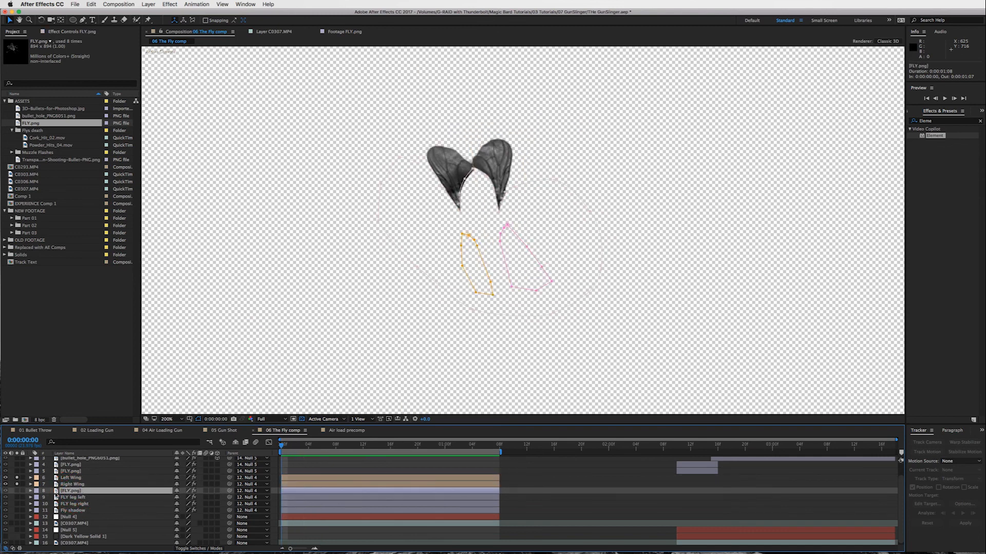
click(17, 490)
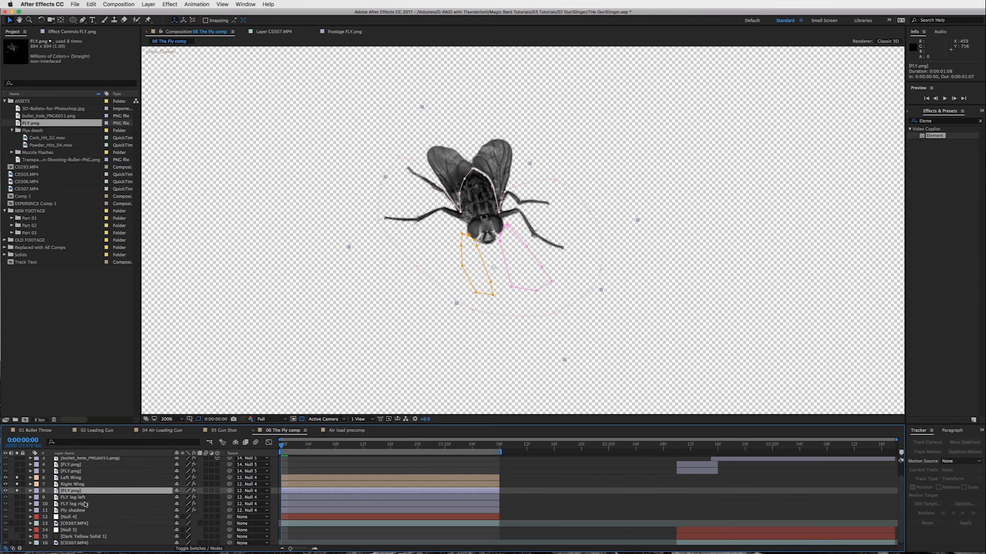
click(17, 497)
click(17, 504)
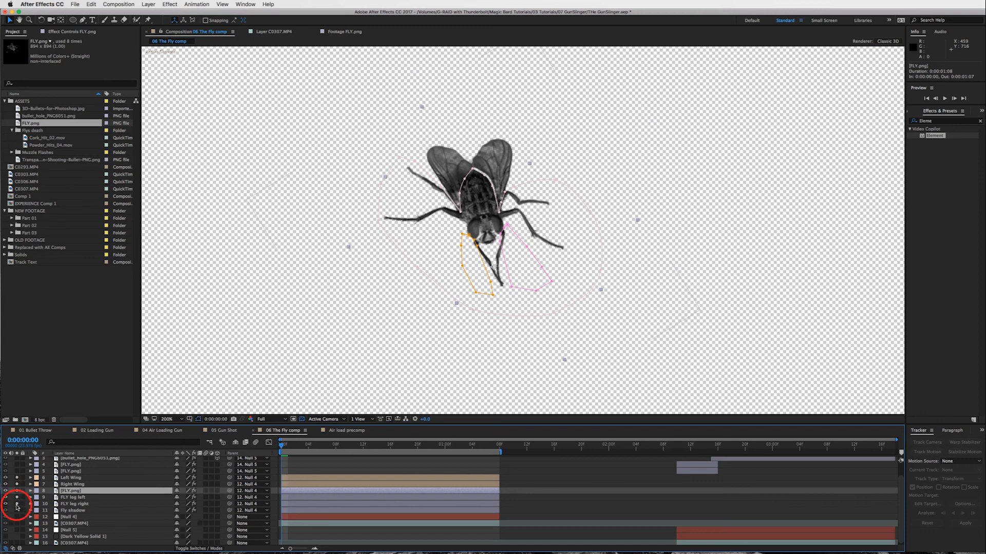
Reveal the Position keyframes of FLY leg left and FLY leg right, review the leg motion up to 0:00:00:22, and collapse both layers.
click(82, 505)
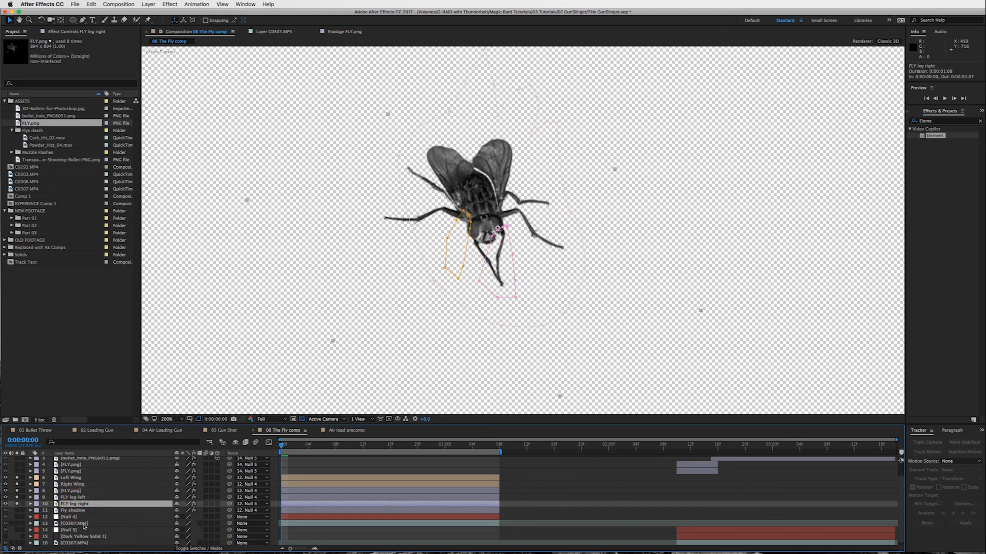
shift+click(81, 497)
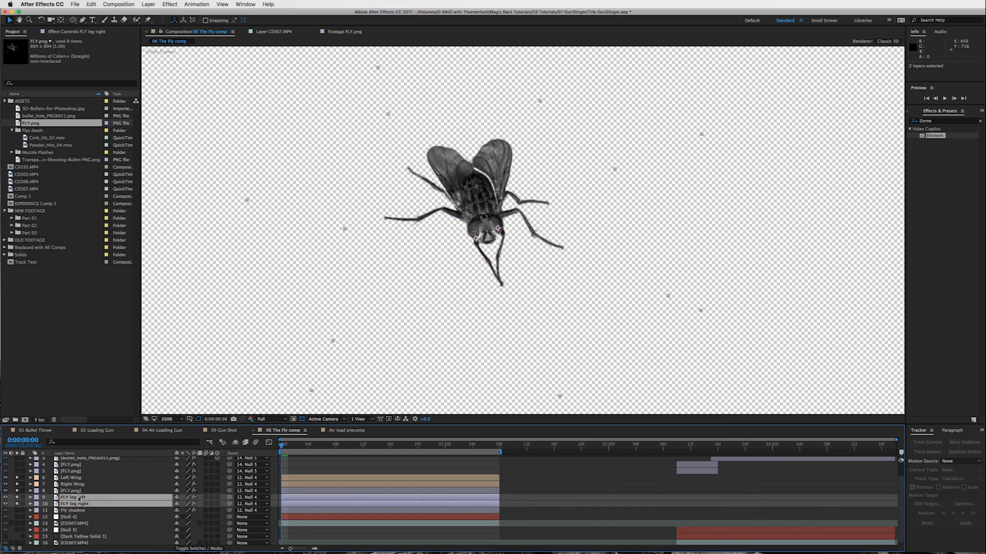
key(u)
drag(357, 446, 432, 465)
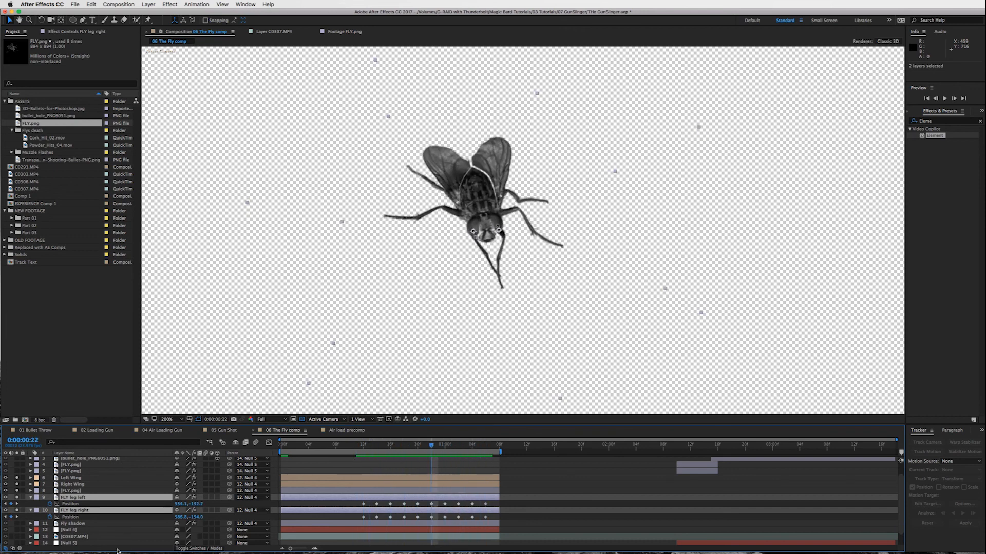
click(31, 497)
click(30, 503)
Solo the Fly shadow layer to view it with the fly, and unsolo all fly layers to review the composite up to about 0:00:01:00.
click(77, 509)
click(17, 508)
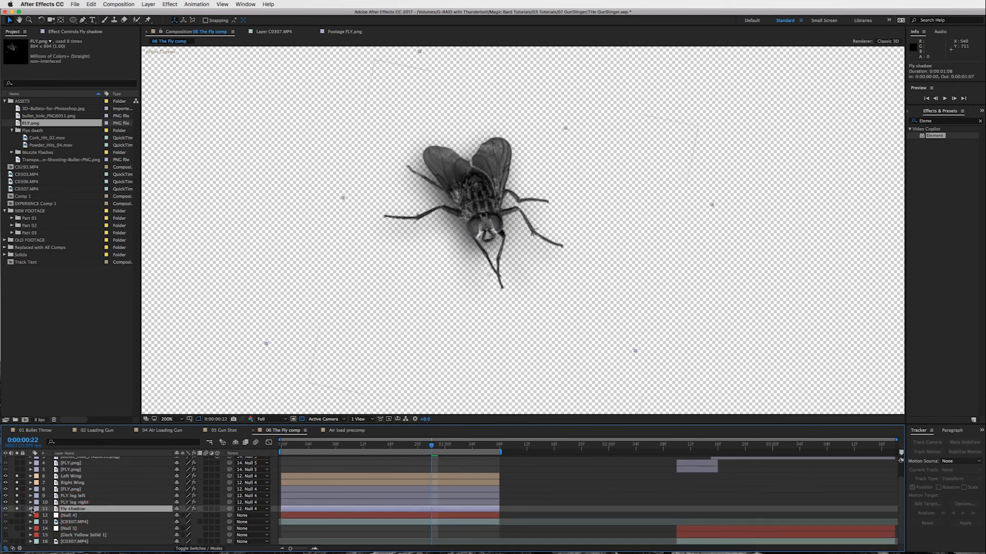
drag(16, 476, 17, 508)
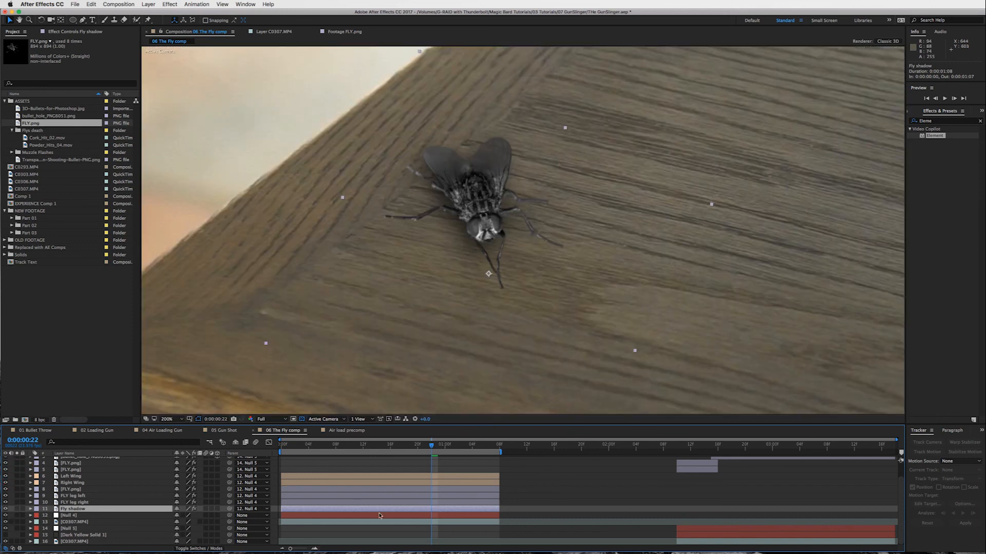
drag(432, 445, 494, 446)
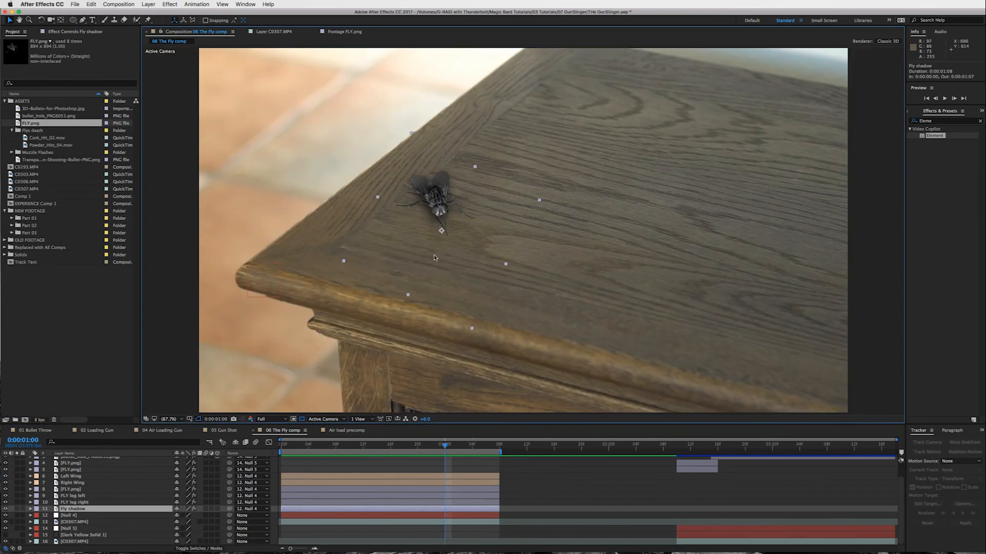